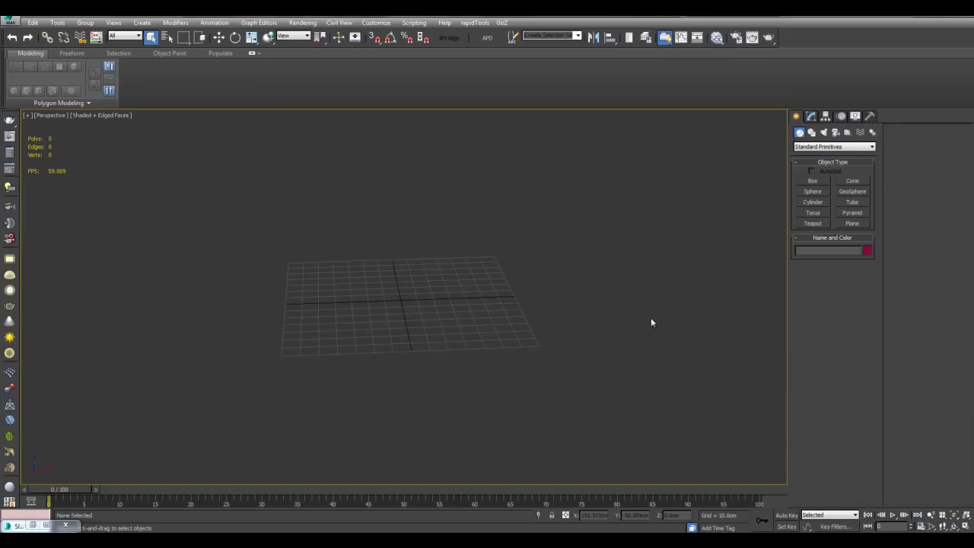
Step: Create a plane about 90 cm long and 48 cm wide, centre it at Y 0 and hide the viewport grid
click(846, 226)
drag(359, 271, 449, 326)
key(w)
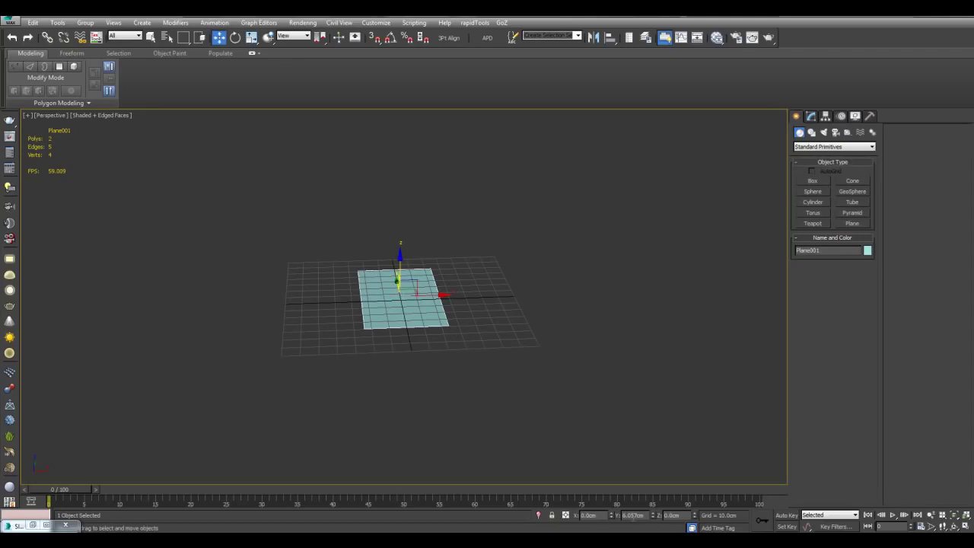
right_click(652, 519)
scroll(670, 364, up, 3)
key(g)
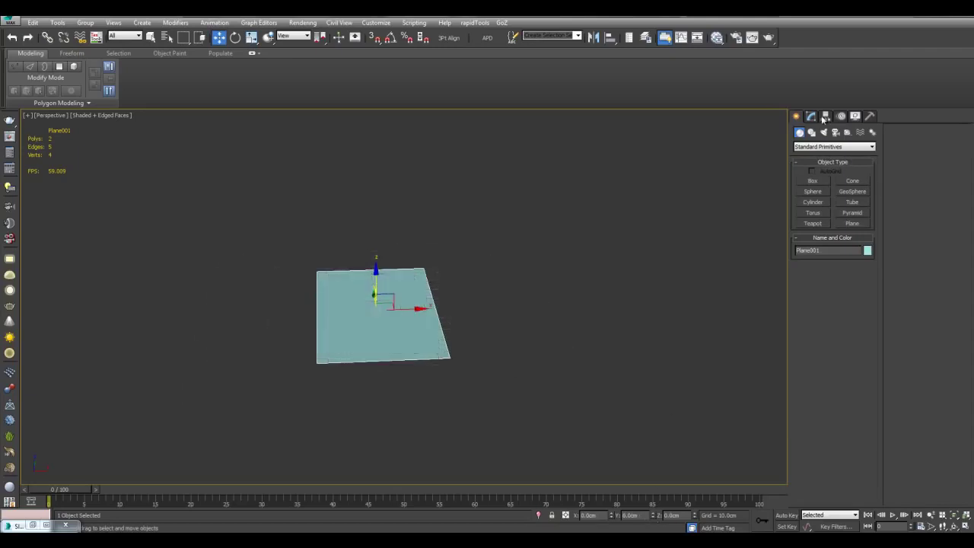
Step: Add an Edit Poly modifier to the plane
click(811, 117)
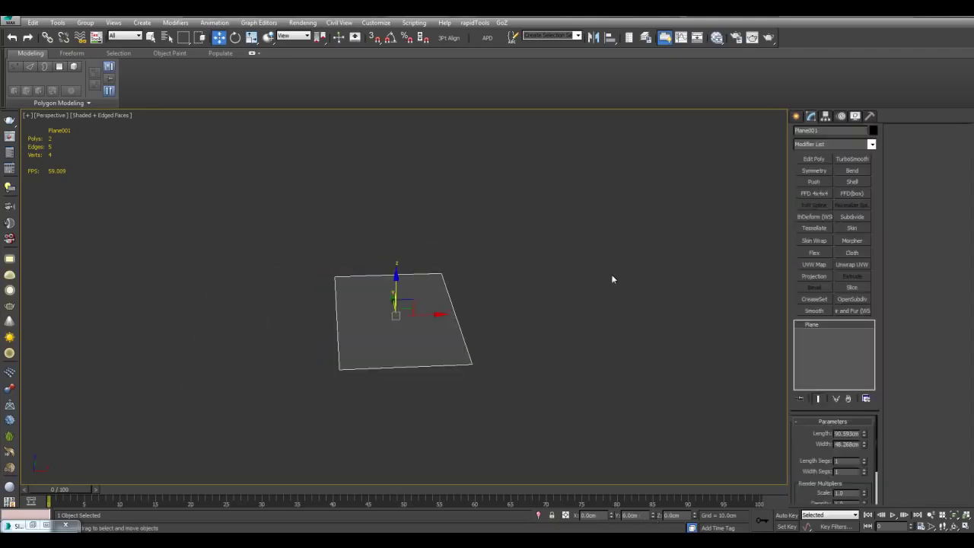
middle_drag(691, 228, 692, 238)
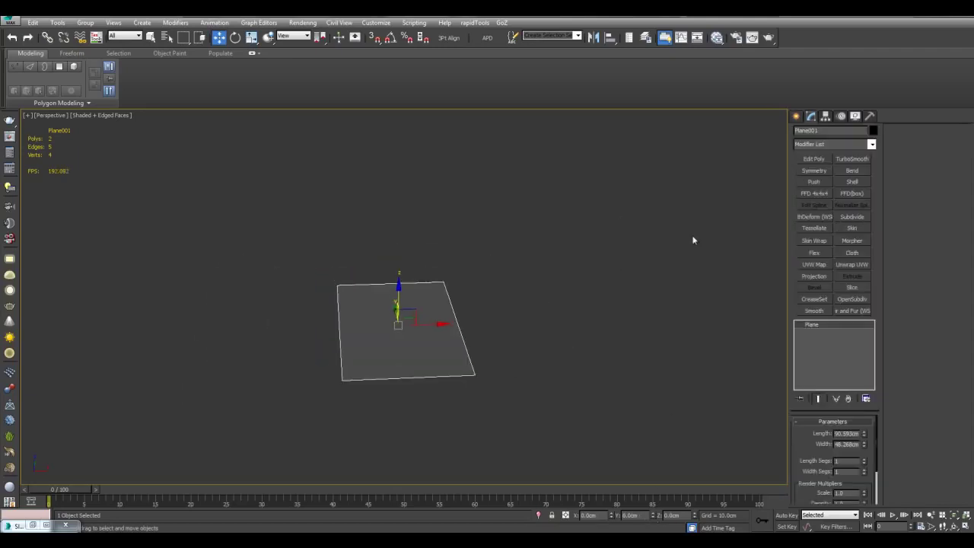
click(810, 160)
Step: Extend one long side edge of the plane outward and downward into two additional faces
key(2)
click(458, 324)
alt+middle_drag(465, 326, 489, 304)
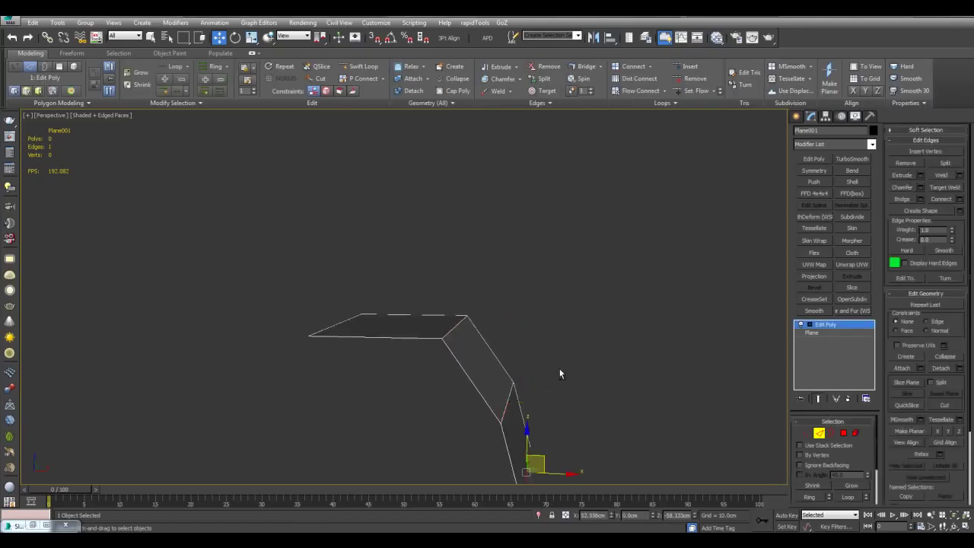
alt+middle_drag(560, 373, 554, 402)
Step: Ring-select the plane's edges and connect them to divide the surface into smaller polygons
key(alt+1)
right_click(433, 340)
alt+middle_drag(457, 341, 444, 322)
key(alt+r)
key(ctrl+shift+e)
click(490, 297)
Step: Extrude one polygon near the bend upward into a raised block
key(4)
click(427, 320)
key(ctrl+shift+b)
drag(445, 324, 435, 277)
Step: Select the flat polygon in front of the raised block and delete all the other polygons
alt+middle_drag(464, 306, 457, 274)
scroll(564, 273, up, 3)
alt+middle_drag(456, 274, 493, 268)
click(415, 279)
scroll(474, 248, up, 4)
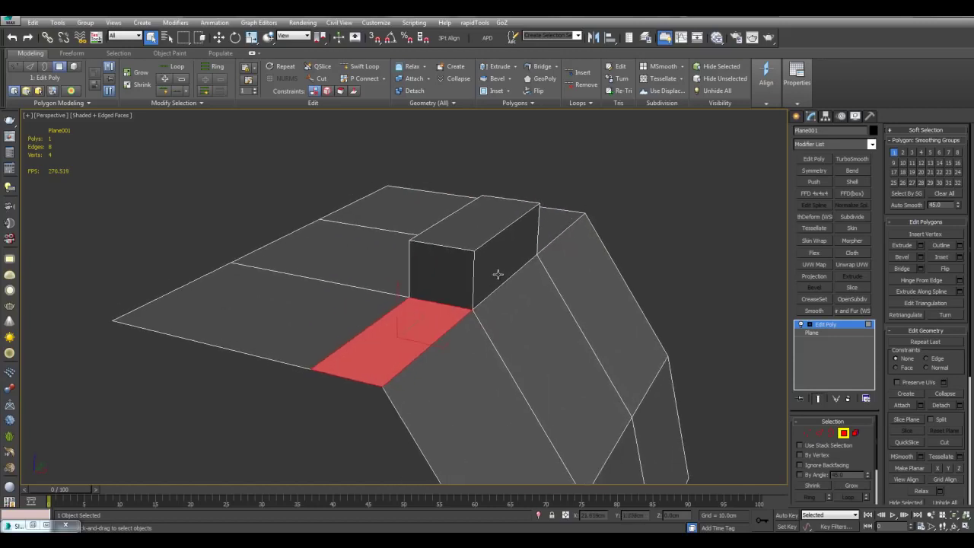
key(ctrl+i)
key(Delete)
Step: Clear all smoothing groups on the remaining polygon and deselect it
middle_drag(539, 266, 564, 293)
scroll(557, 281, down, 2)
scroll(542, 281, up, 2)
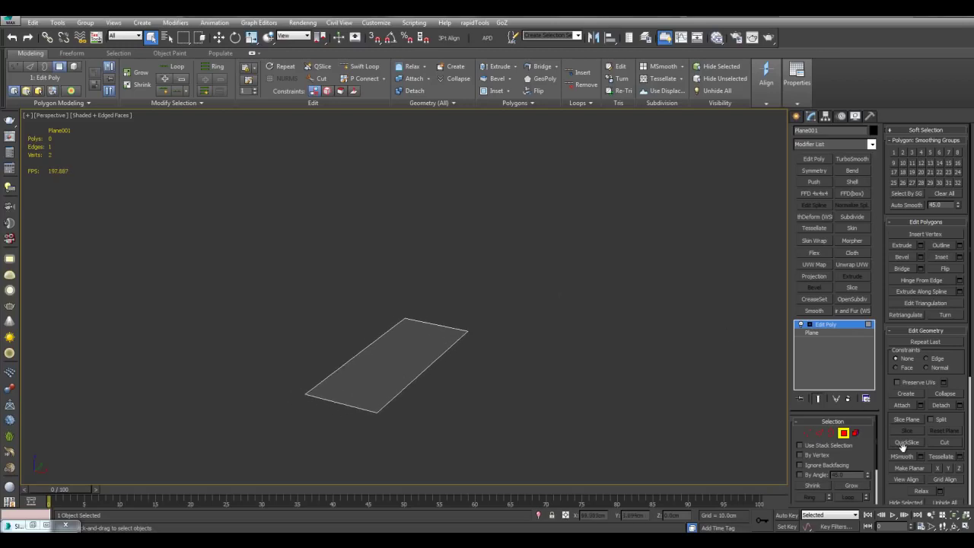
middle_drag(562, 353, 593, 338)
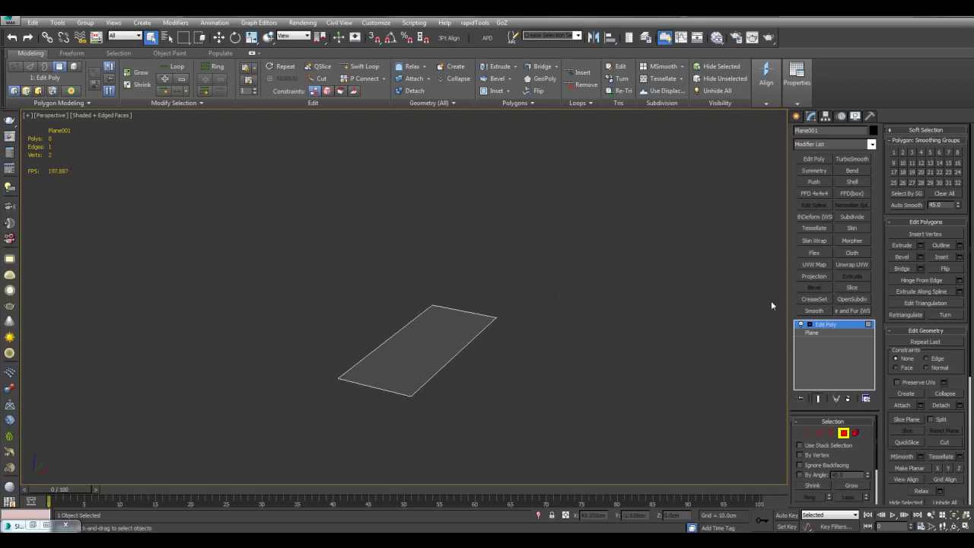
key(ctrl+a)
click(945, 197)
click(451, 253)
Step: Extend the quad's far short edge steeply upward into a second face
middle_drag(450, 253, 476, 277)
key(2)
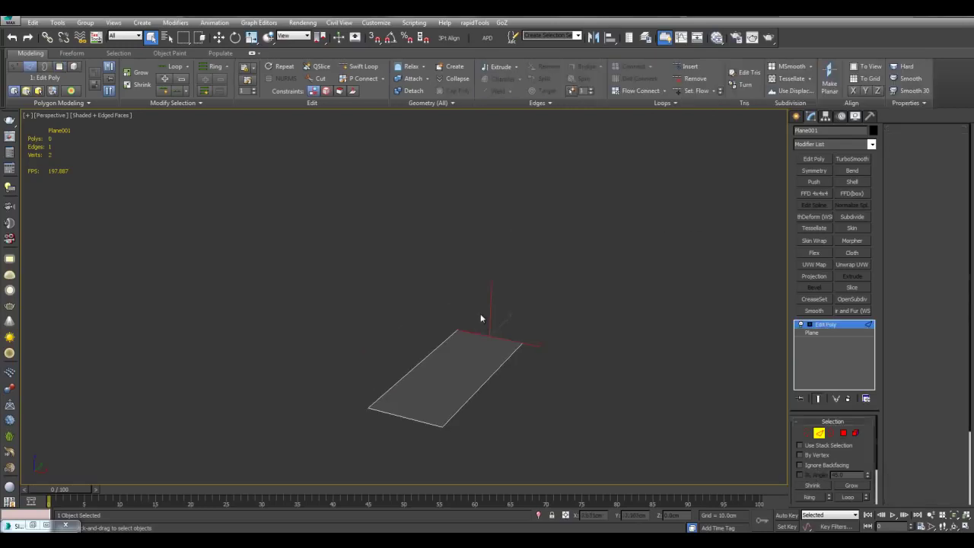
alt+middle_drag(523, 330, 493, 324)
shift+drag(422, 321, 485, 174)
alt+middle_drag(459, 281, 532, 287)
click(532, 287)
Step: Try Tessellate on all vertices of the two-face strip and undo it
key(1)
key(ctrl+a)
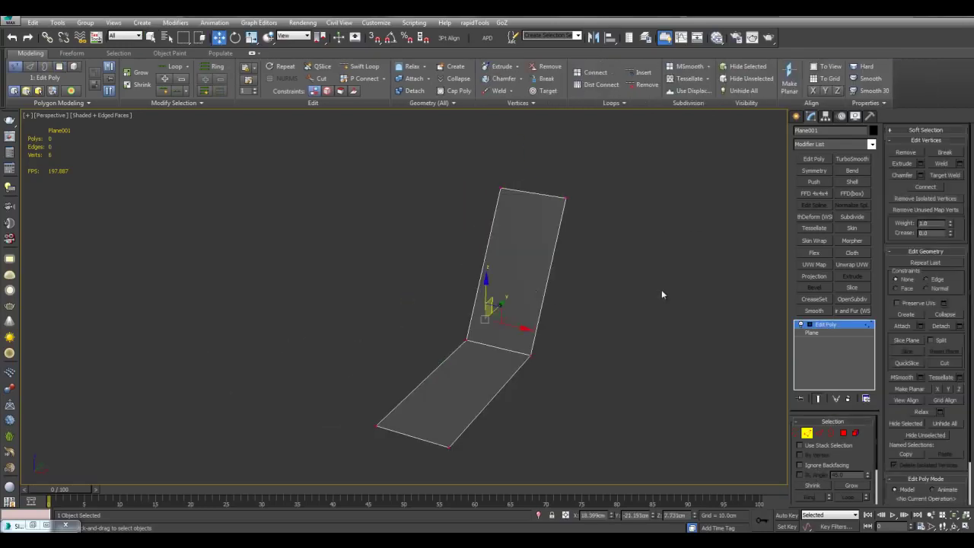
middle_drag(662, 291, 605, 274)
click(945, 378)
alt+middle_drag(600, 339, 457, 340)
scroll(458, 338, down, 4)
alt+middle_drag(485, 308, 474, 328)
scroll(432, 303, up, 4)
scroll(459, 319, down, 3)
key(ctrl+z)
Step: Try two rounds of MSmooth on the two-face strip and undo both
middle_drag(392, 265, 446, 283)
middle_drag(545, 331, 577, 260)
click(905, 377)
click(903, 378)
alt+middle_drag(648, 340, 548, 210)
key(ctrl+z)
key(ctrl+z)
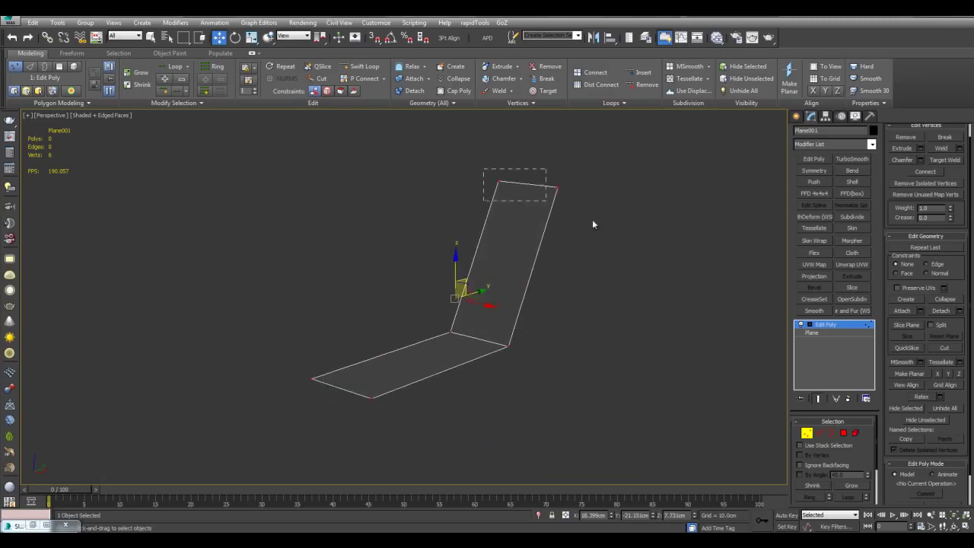
Step: Delete the upper end vertices of the upright face, keeping only the flat quad
drag(593, 221, 596, 226)
key(Delete)
middle_drag(581, 275, 574, 245)
scroll(574, 245, up, 3)
key(q)
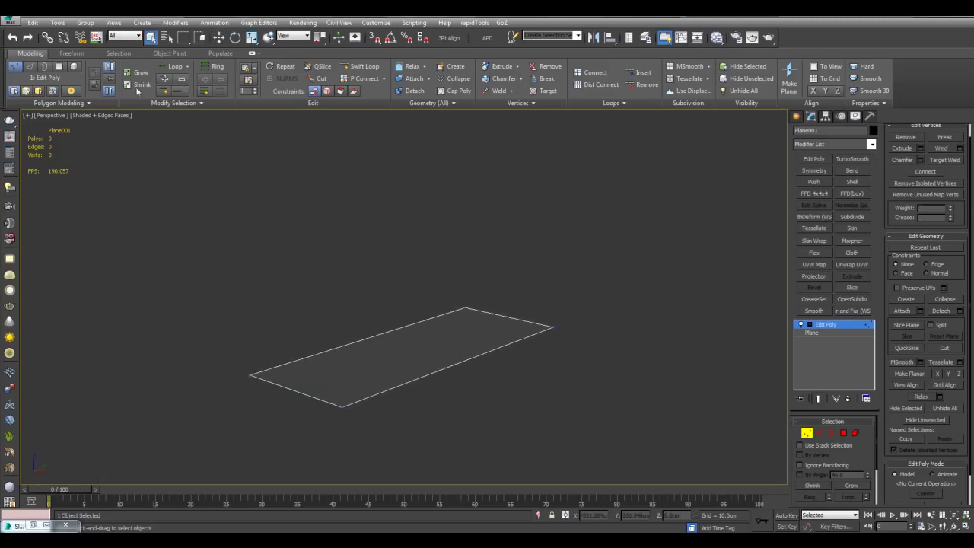
Step: Activate the Freeform Shift brush and move the quad's corner vertices with it
click(73, 54)
middle_drag(395, 197, 404, 242)
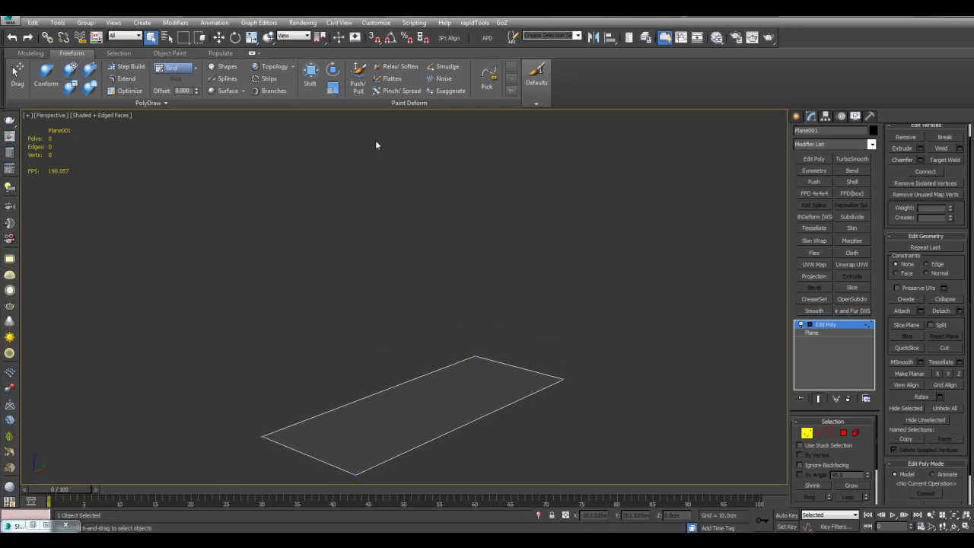
middle_drag(363, 211, 355, 216)
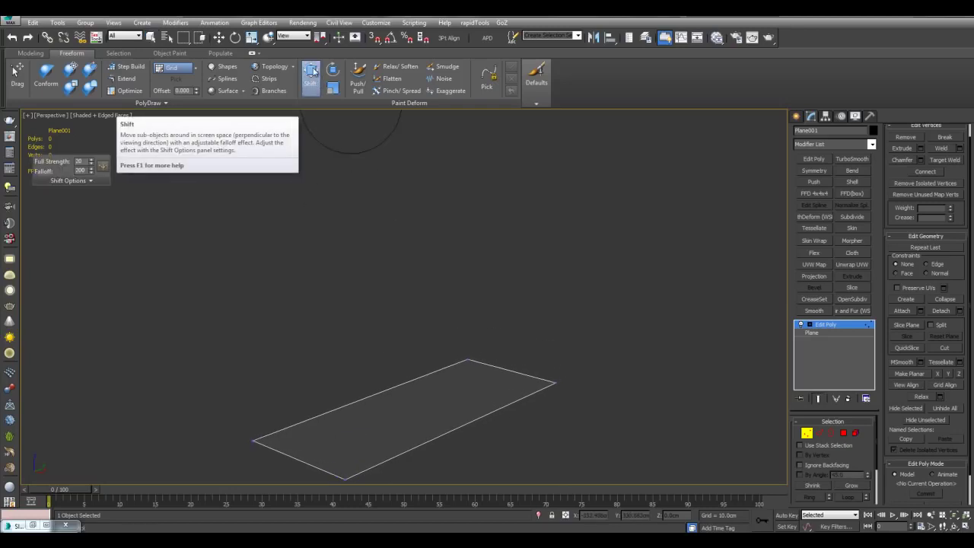
mouse_move(491, 302)
mouse_down()
mouse_move(500, 326)
mouse_move(489, 278)
mouse_move(552, 278)
mouse_up()
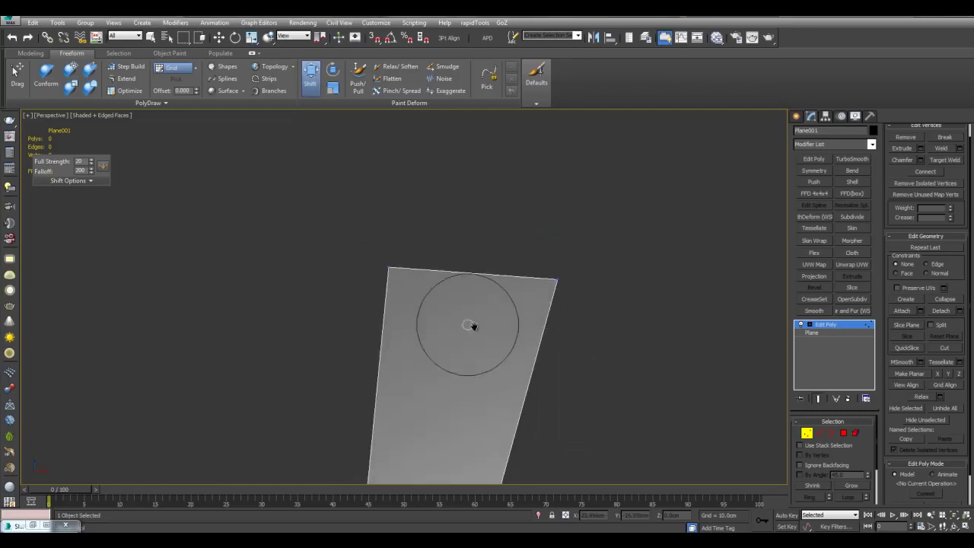
middle_drag(468, 325, 467, 303)
scroll(467, 303, down, 2)
drag(447, 428, 496, 430)
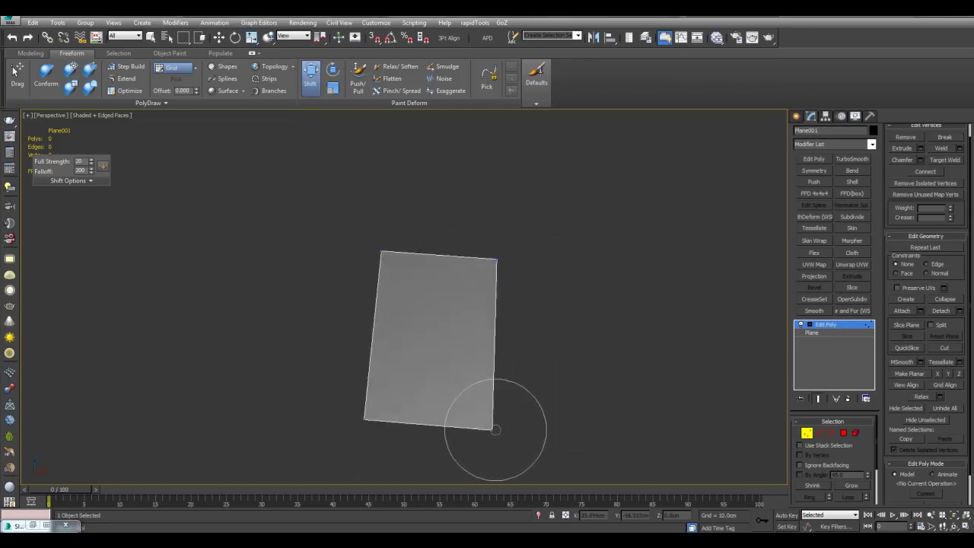
Step: Switch to Edge level and widen the quad by shifting both corners of one long side outward
click(809, 325)
click(816, 342)
middle_drag(537, 252, 534, 253)
drag(495, 259, 526, 264)
drag(499, 428, 522, 447)
middle_drag(536, 277, 532, 278)
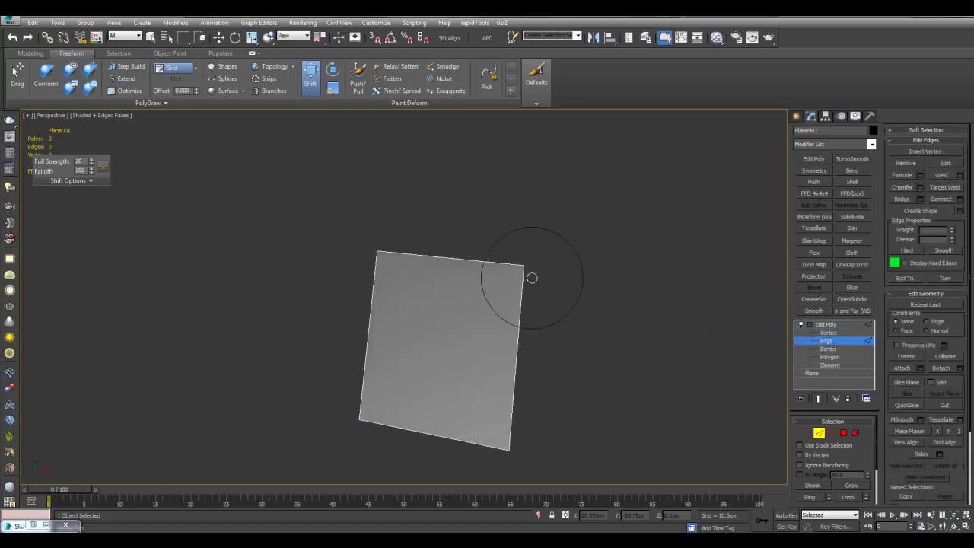
Step: Return to Vertex level, shift the quad's two upper corners outward and undo the last shift
scroll(532, 278, down, 2)
click(829, 333)
scroll(511, 265, up, 2)
drag(511, 265, 543, 272)
drag(396, 251, 389, 225)
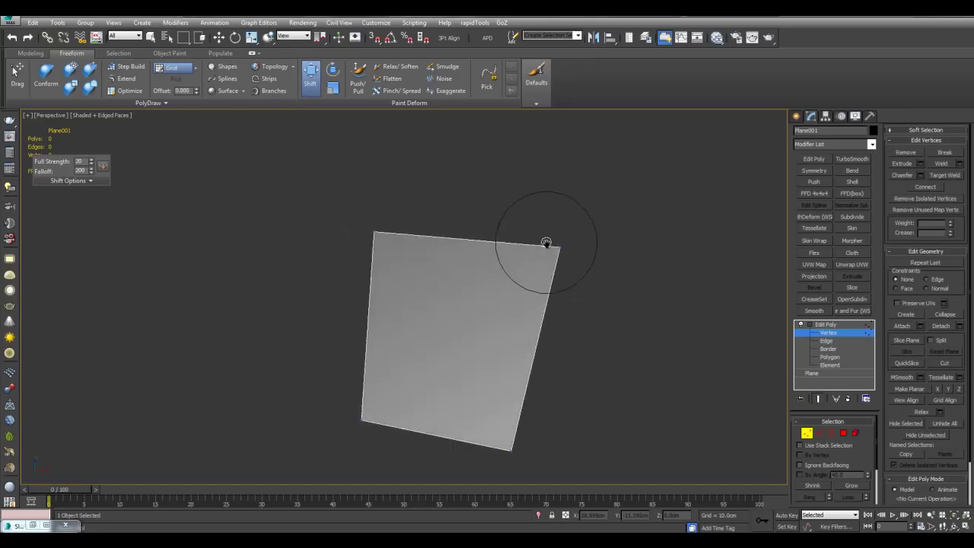
key(ctrl+z)
Step: Reshape the quad by shifting its upper corners from several viewing angles with the Shift brush
scroll(512, 287, up, 2)
mouse_move(512, 287)
alt+middle_down()
mouse_move(528, 299)
mouse_move(528, 325)
mouse_move(546, 272)
mouse_move(517, 231)
mouse_move(530, 297)
mouse_move(507, 250)
mouse_move(494, 265)
alt+middle_up()
scroll(529, 269, down, 2)
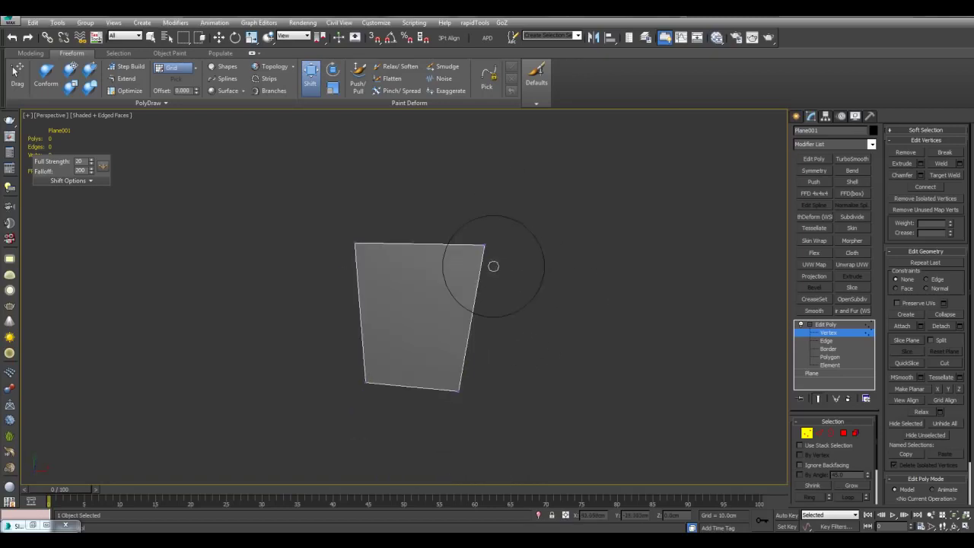
drag(483, 243, 535, 277)
drag(363, 241, 376, 241)
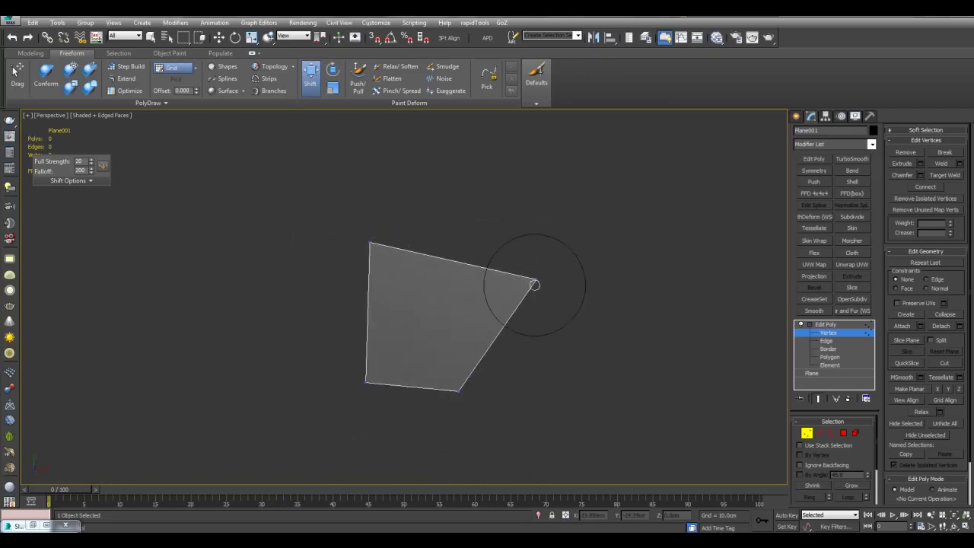
alt+middle_drag(513, 236, 420, 231)
drag(471, 310, 453, 223)
alt+middle_drag(430, 255, 544, 302)
Step: Set the Shift brush falloff to 205
scroll(567, 304, up, 3)
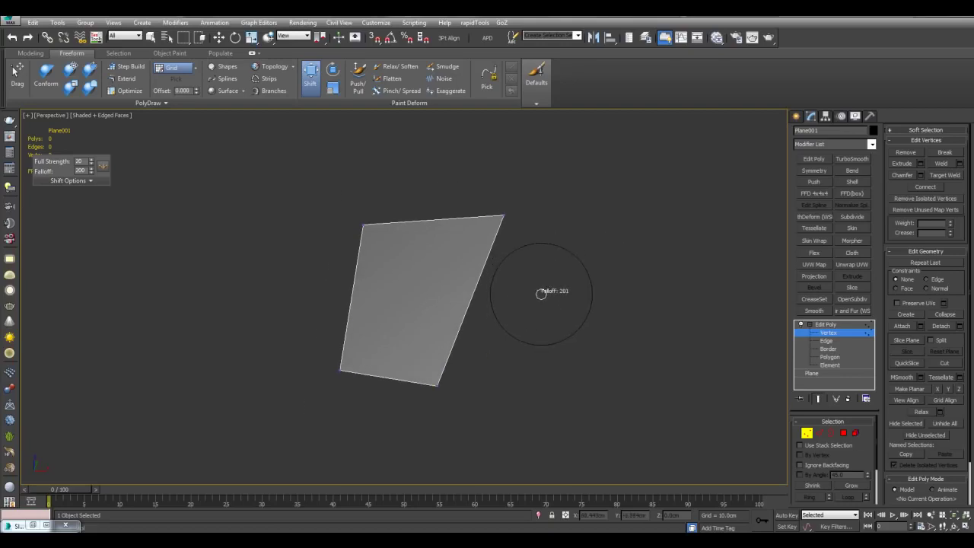
ctrl+drag(541, 294, 539, 291)
scroll(539, 291, down, 3)
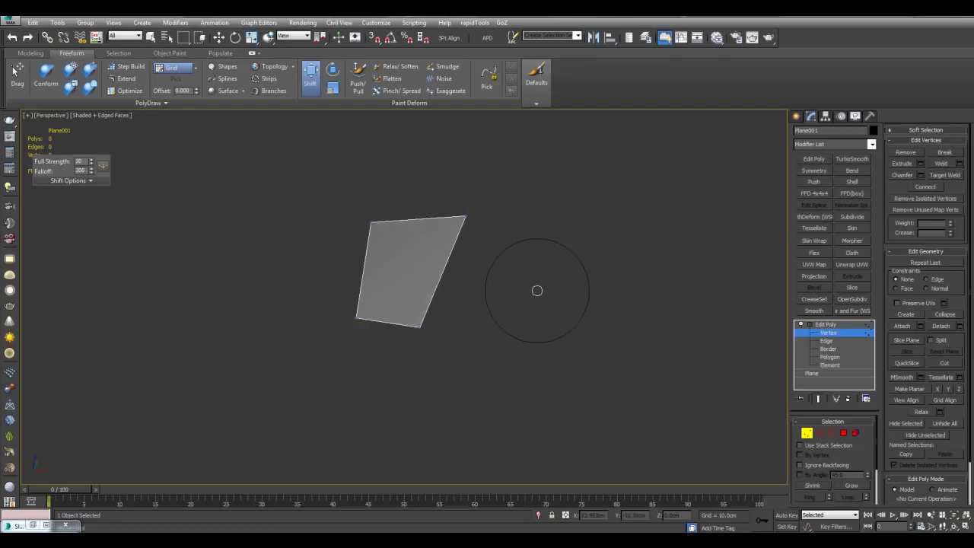
scroll(513, 287, up, 4)
scroll(510, 290, down, 4)
scroll(510, 291, up, 3)
key(ctrl+z)
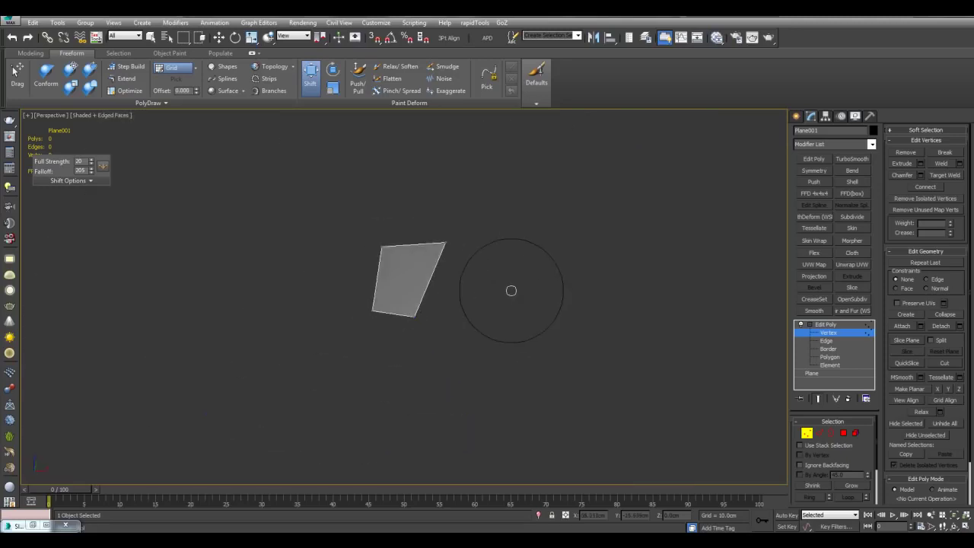
Step: Nudge the whole quad slightly with the Shift brush
mouse_move(400, 285)
mouse_down()
mouse_move(403, 272)
mouse_move(408, 291)
mouse_up()
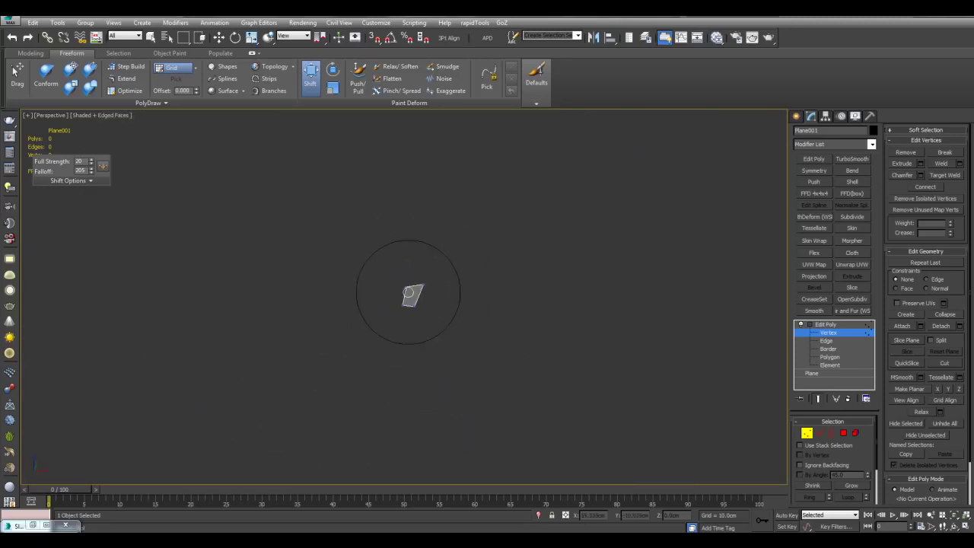
scroll(422, 296, up, 7)
middle_drag(582, 352, 454, 228)
mouse_move(454, 353)
mouse_down()
mouse_move(487, 322)
mouse_move(455, 362)
mouse_move(473, 365)
mouse_move(455, 348)
mouse_up()
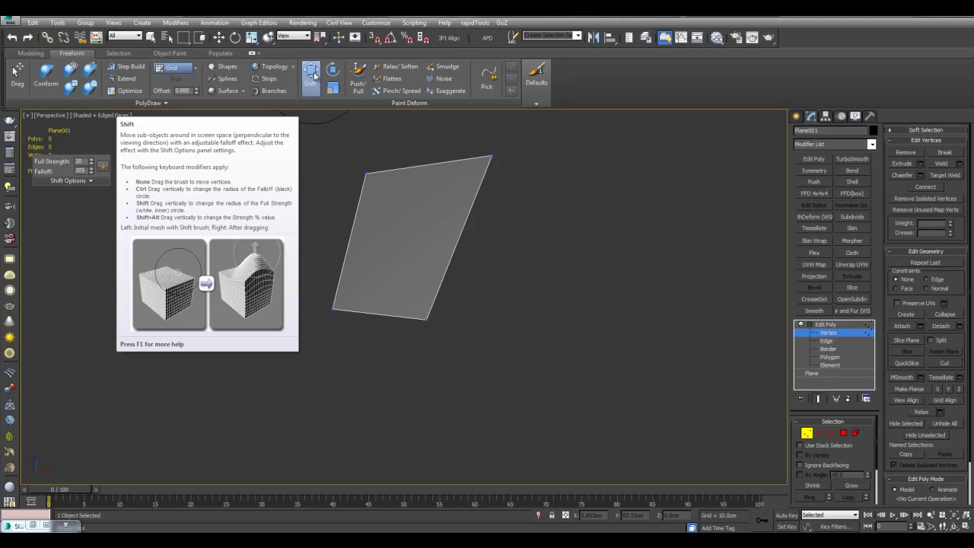
Step: Lengthen the quad into a long strip by shifting an upper corner and both lower corners outward
middle_drag(509, 241, 540, 267)
alt+middle_drag(448, 309, 425, 281)
scroll(423, 280, down, 2)
drag(382, 236, 379, 205)
drag(431, 336, 431, 396)
drag(374, 329, 360, 391)
drag(432, 397, 436, 443)
drag(357, 392, 359, 412)
mouse_move(434, 375)
alt+middle_down()
mouse_move(461, 320)
mouse_move(395, 262)
alt+middle_up()
mouse_move(488, 251)
alt+middle_down()
mouse_move(474, 255)
mouse_move(522, 265)
mouse_move(598, 257)
alt+middle_up()
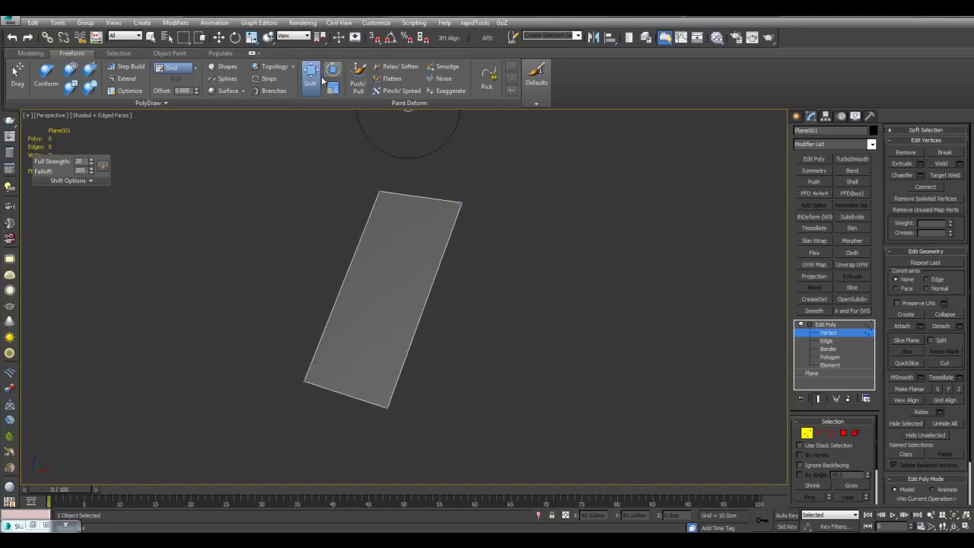
Step: Select all vertices of the strip and subdivide it into a two-by-two grid of polygons
middle_drag(634, 290, 622, 252)
scroll(621, 252, up, 3)
middle_drag(522, 224, 524, 231)
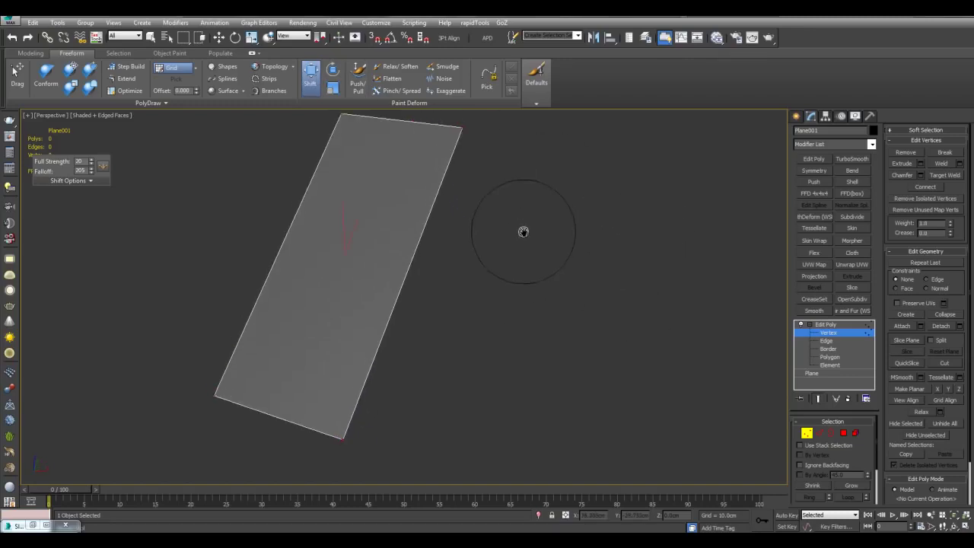
scroll(524, 230, down, 5)
key(ctrl+a)
scroll(511, 273, up, 3)
mouse_move(461, 264)
middle_down()
mouse_move(573, 284)
mouse_move(584, 256)
middle_up()
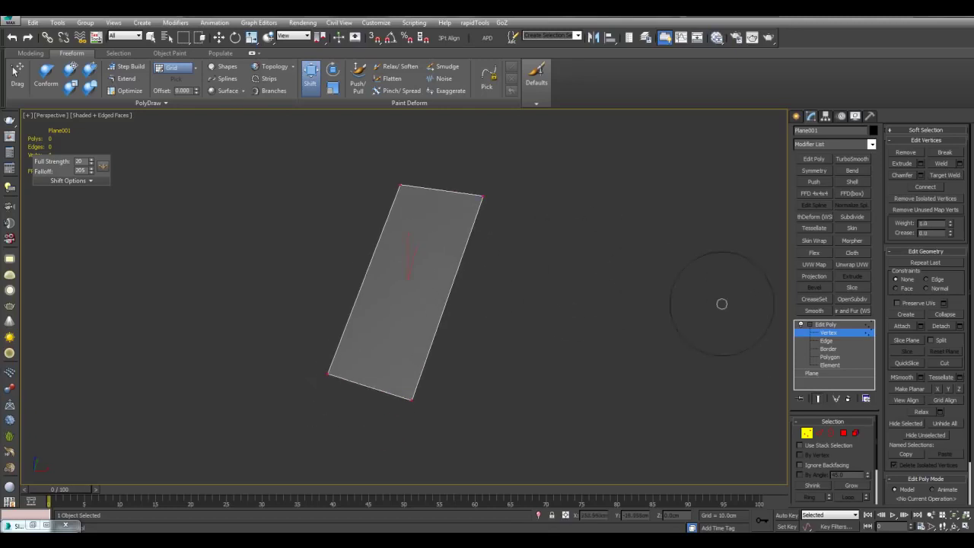
alt+middle_drag(615, 328, 546, 328)
mouse_move(422, 273)
middle_down()
mouse_move(434, 272)
mouse_move(451, 236)
mouse_move(473, 271)
middle_up()
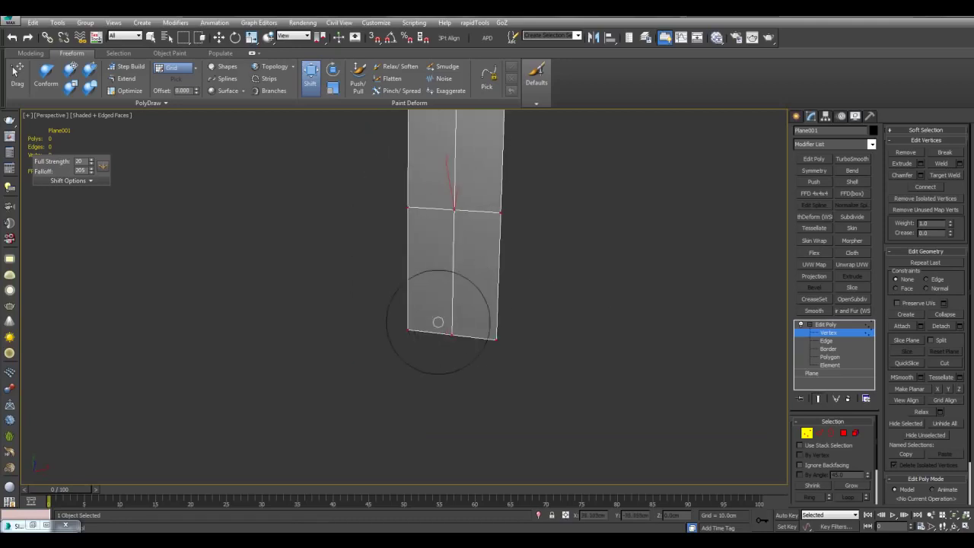
Step: Shift the three bottom vertices of the strip diagonally to one side and downward with the Shift brush
drag(412, 326, 360, 328)
drag(431, 334, 373, 417)
drag(495, 346, 432, 445)
scroll(475, 368, down, 2)
middle_drag(461, 383, 468, 348)
drag(438, 367, 412, 403)
Step: Shift the strip's middle-row vertices and lower outer corner to form an angled bend
drag(490, 204, 491, 281)
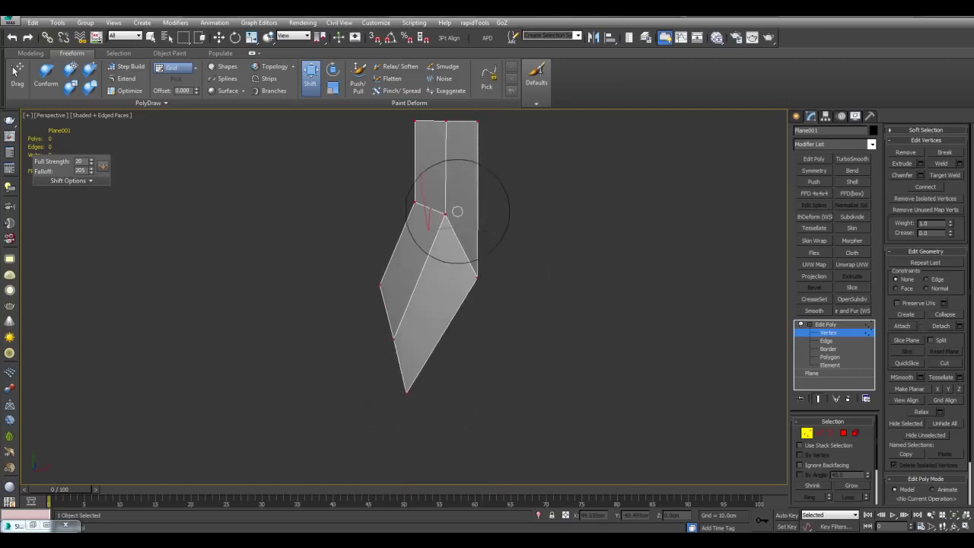
drag(456, 210, 445, 246)
drag(419, 203, 407, 204)
drag(376, 269, 367, 271)
drag(485, 280, 492, 266)
middle_drag(515, 217, 536, 284)
mouse_move(464, 283)
alt+middle_down()
mouse_move(505, 272)
mouse_move(459, 231)
alt+middle_up()
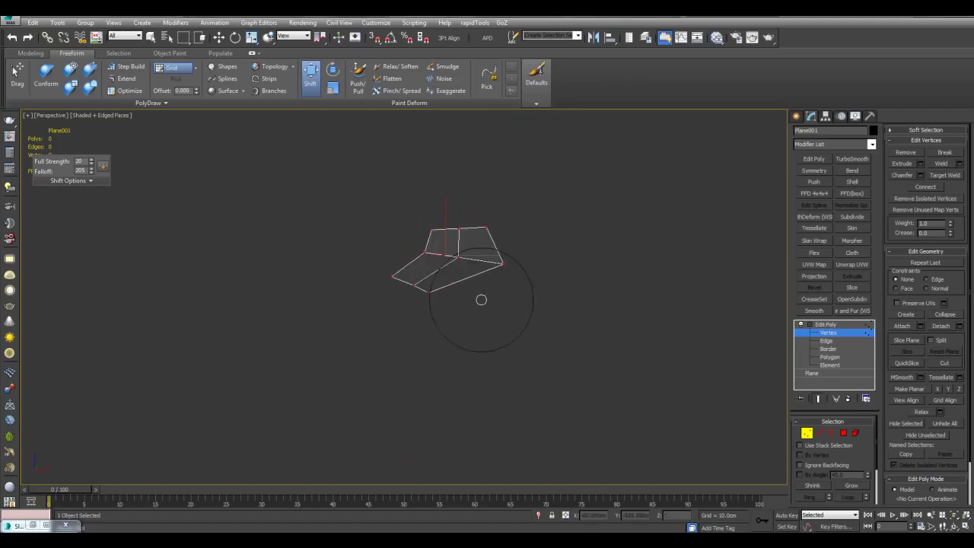
Step: Pull the outer bottom and outer middle vertices downward to fold the side, and adjust the lower tip
scroll(487, 292, up, 5)
alt+middle_drag(494, 283, 545, 222)
drag(557, 227, 543, 351)
drag(663, 192, 647, 260)
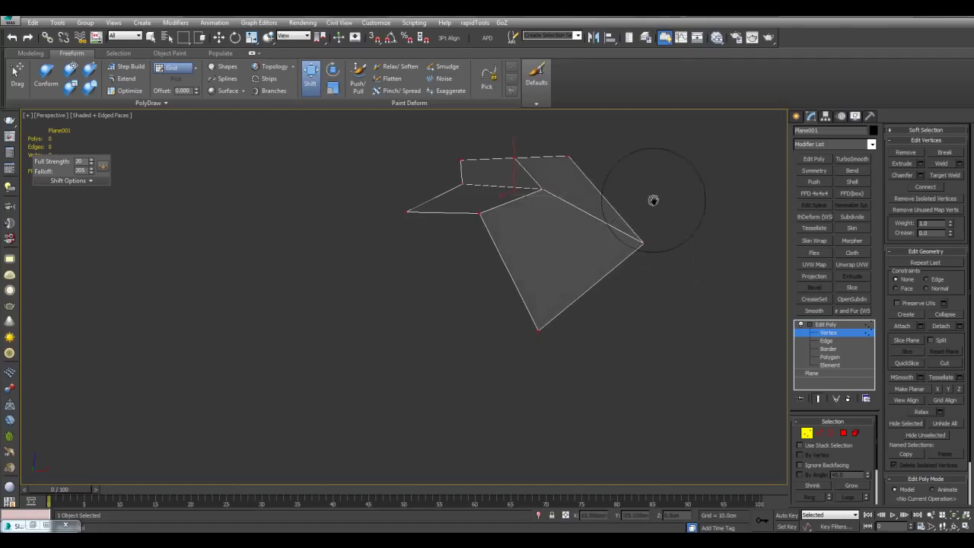
alt+middle_drag(653, 201, 607, 218)
alt+middle_drag(631, 174, 632, 283)
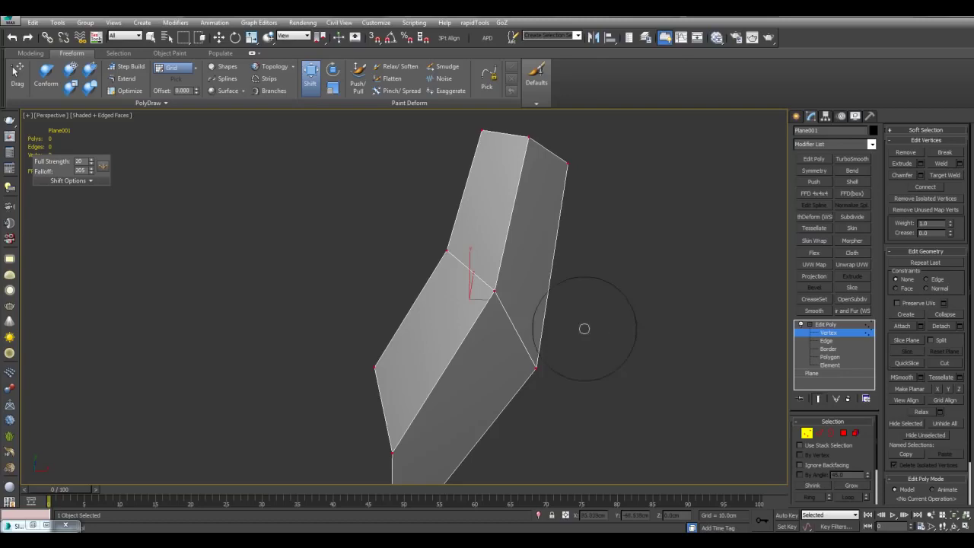
scroll(548, 285, down, 3)
mouse_move(421, 369)
mouse_down()
mouse_move(397, 372)
mouse_move(383, 343)
mouse_up()
middle_drag(496, 333, 517, 330)
Step: Apply MSmooth once to all vertices of the bent strip and activate the Move tool
click(910, 380)
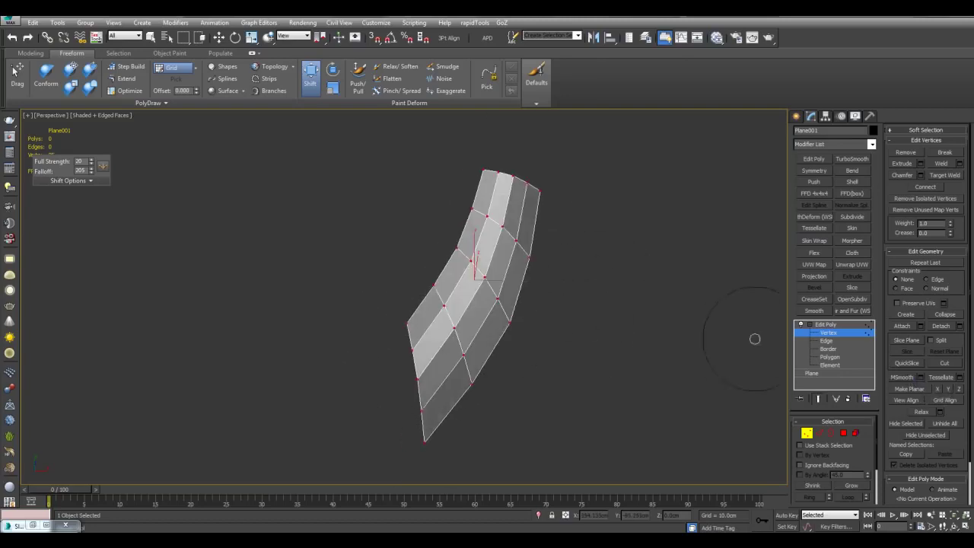
scroll(638, 293, up, 3)
alt+middle_drag(633, 295, 529, 282)
middle_drag(530, 282, 570, 305)
key(w)
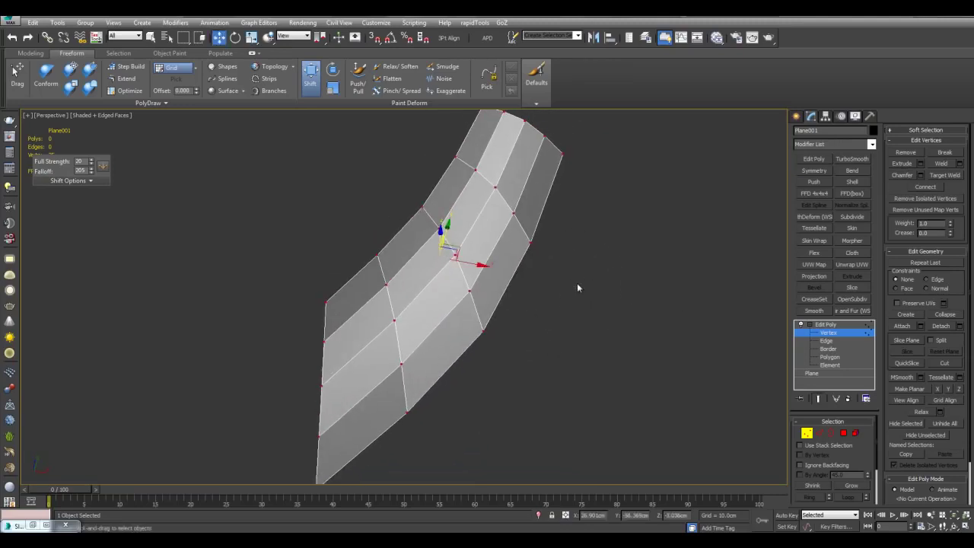
Step: Insert three additional edge loops across the width of the bent strip with SwiftLoop
alt+middle_drag(579, 250, 574, 261)
key(q)
click(572, 295)
mouse_move(572, 295)
alt+middle_down()
mouse_move(548, 333)
mouse_move(521, 290)
mouse_move(510, 304)
mouse_move(505, 290)
mouse_move(506, 318)
alt+middle_up()
key(alt+s)
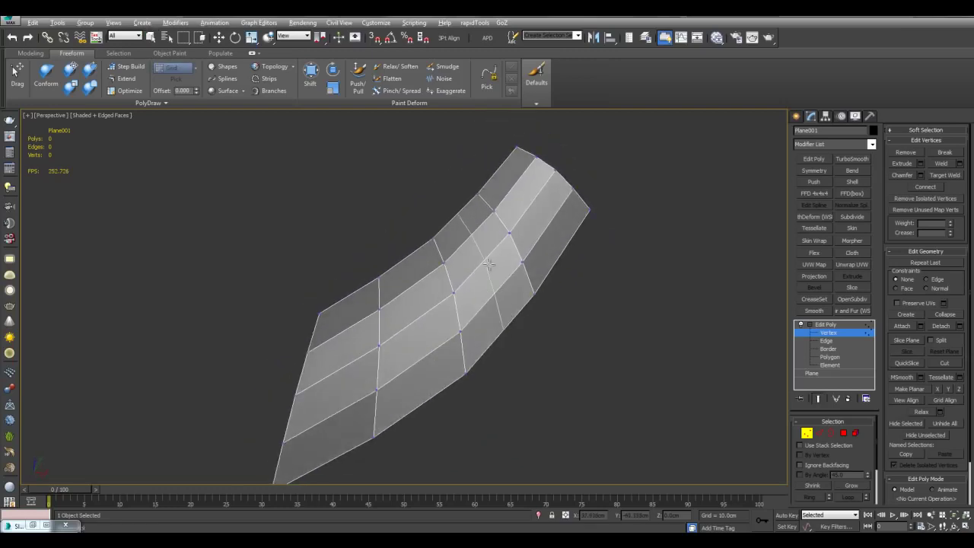
click(487, 268)
click(418, 320)
click(338, 372)
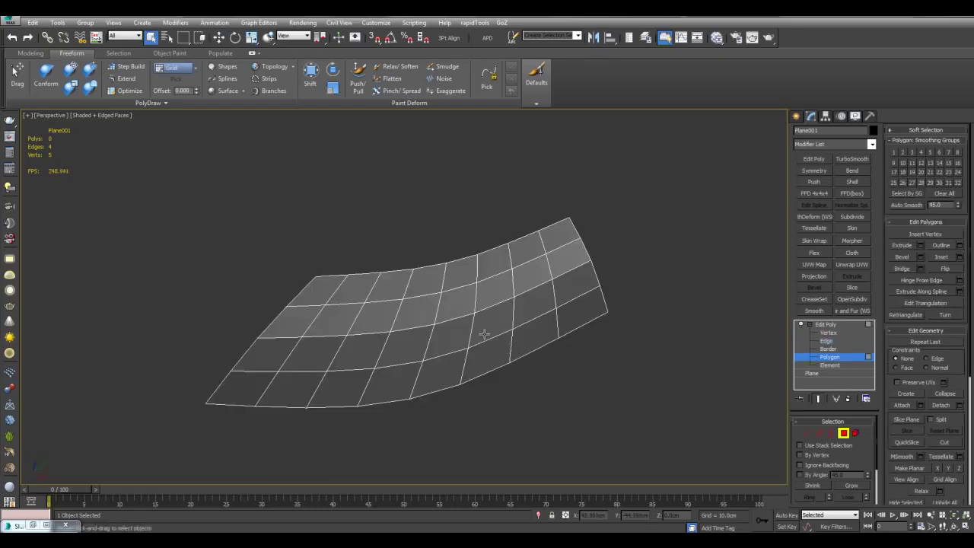
click(484, 331)
click(418, 313)
click(365, 347)
click(343, 319)
click(409, 350)
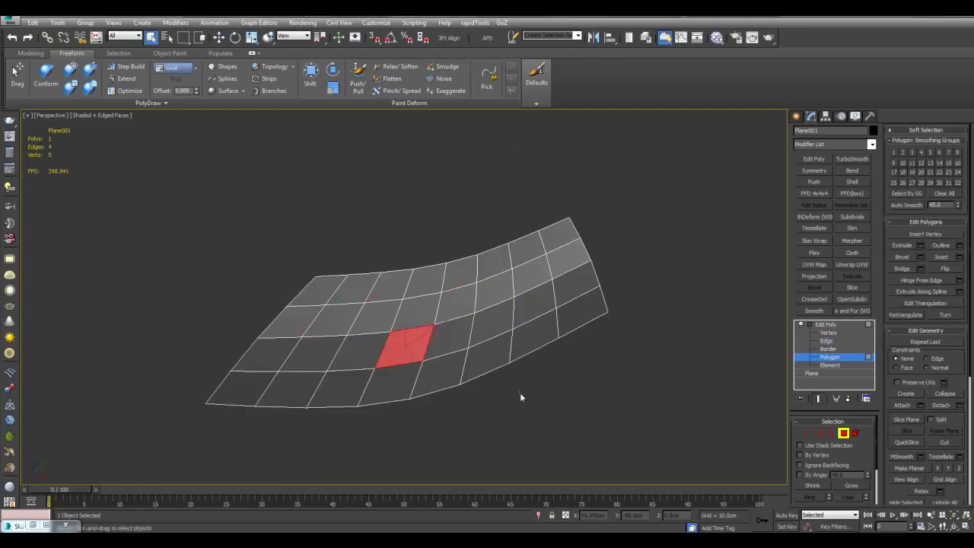
click(520, 393)
alt+middle_drag(520, 392, 570, 361)
alt+middle_drag(596, 298, 583, 282)
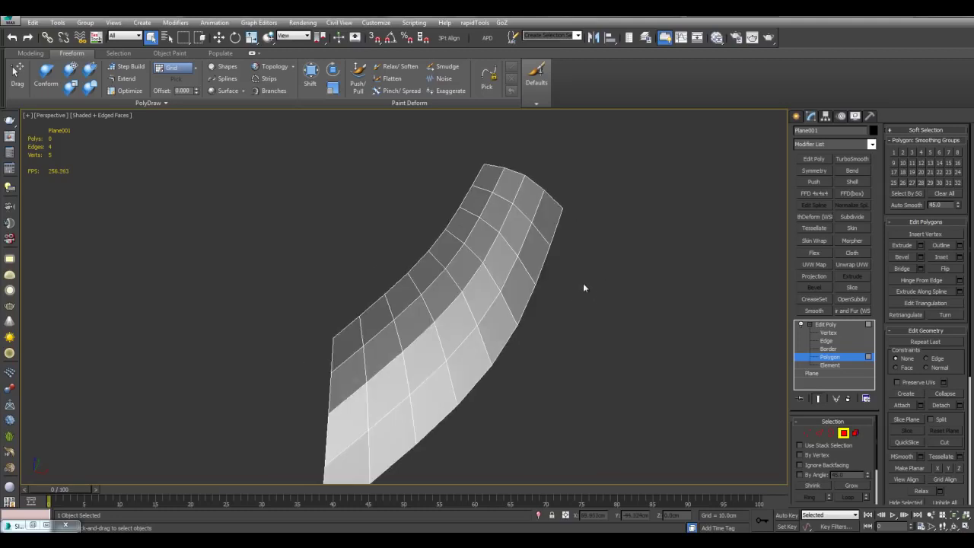
Step: Pull the three vertices at the upper end of the strip's inner side outward with the Shift brush to flare the corner
key(1)
scroll(458, 156, down, 3)
scroll(458, 156, up, 2)
click(310, 75)
scroll(471, 278, up, 3)
drag(472, 279, 456, 251)
mouse_move(493, 236)
mouse_down()
mouse_move(463, 207)
mouse_move(478, 175)
mouse_up()
drag(525, 151, 495, 136)
alt+middle_drag(501, 175, 515, 217)
scroll(458, 187, up, 3)
drag(475, 275, 433, 250)
drag(497, 233, 469, 210)
drag(515, 176, 485, 161)
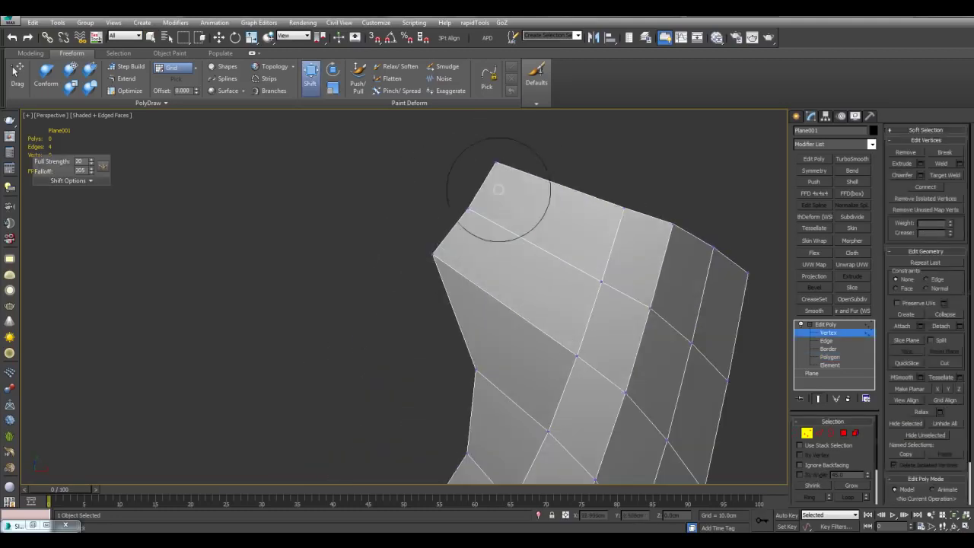
Step: Refine the flared corner by shifting its lower vertices outward with the Shift brush
middle_drag(464, 363, 461, 254)
scroll(488, 200, down, 3)
mouse_move(489, 199)
alt+middle_down()
mouse_move(509, 231)
mouse_move(442, 266)
alt+middle_up()
scroll(442, 265, up, 3)
drag(511, 290, 459, 285)
scroll(515, 298, up, 2)
alt+middle_drag(516, 298, 526, 305)
drag(549, 312, 468, 281)
Step: Inset the polygons of the flared corner and delete the inner ones to open a framed hole
mouse_move(525, 283)
alt+middle_down()
mouse_move(574, 300)
mouse_move(500, 291)
mouse_move(465, 278)
mouse_move(460, 261)
alt+middle_up()
scroll(500, 291, down, 4)
key(w)
scroll(480, 290, up, 3)
key(q)
key(4)
mouse_move(454, 229)
mouse_down()
mouse_move(465, 348)
mouse_move(481, 277)
mouse_up()
key(i)
key(q)
key(Delete)
Step: Leave polygon editing and mirror the strip with a Symmetry modifier
key(4)
click(696, 288)
alt+middle_drag(594, 266, 487, 316)
click(475, 328)
click(816, 172)
alt+middle_drag(719, 220, 686, 238)
scroll(687, 238, down, 3)
Step: Move all vertices of the original strip along X, away from the mirror plane, to separate the two halves
click(826, 334)
key(1)
key(ctrl+a)
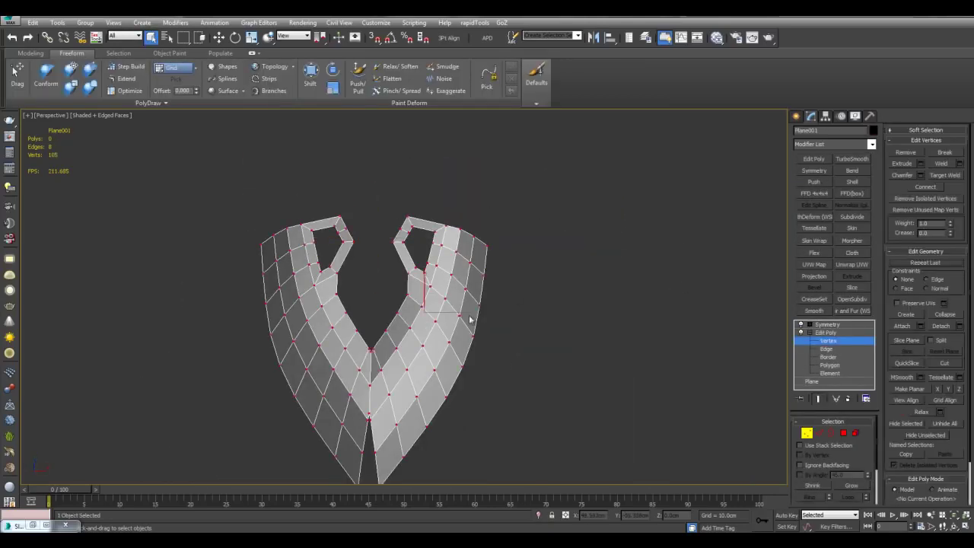
key(w)
drag(433, 314, 468, 313)
key(1)
key(q)
click(640, 318)
alt+middle_drag(640, 318, 636, 285)
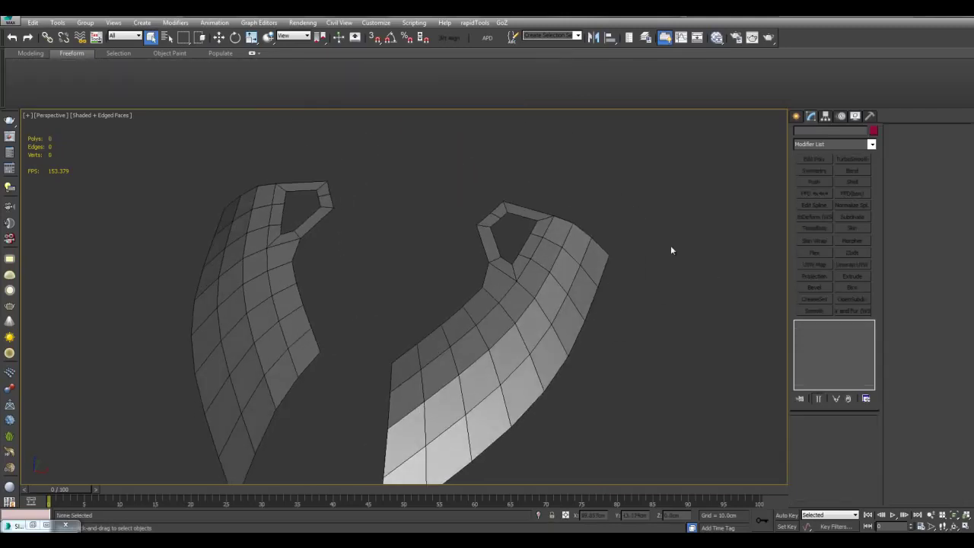
Step: Add a second Edit Poly modifier below Symmetry and cut extra edges around the hole and along the strip's inner border
click(591, 261)
click(814, 159)
key(1)
alt+middle_drag(590, 205, 570, 300)
scroll(496, 267, up, 5)
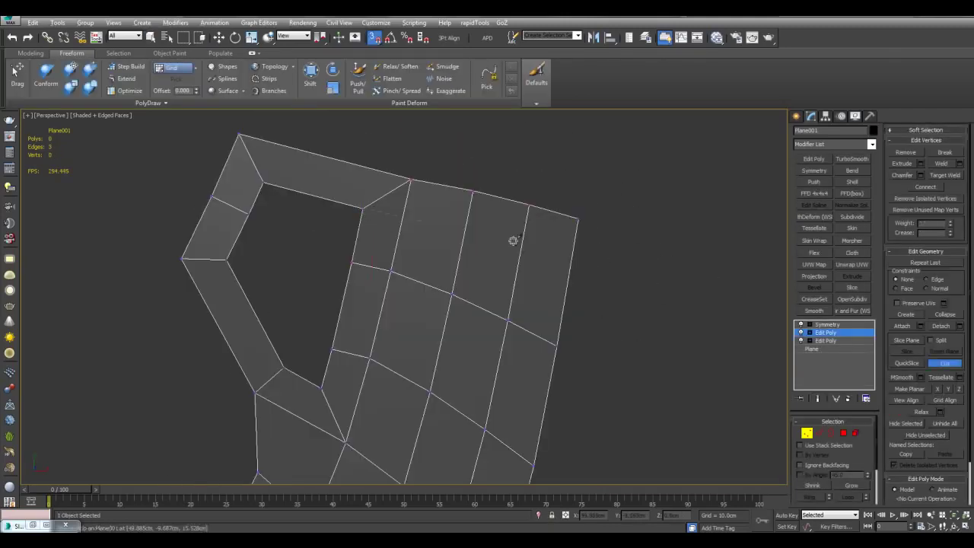
right_click(463, 253)
Step: Adjust the vertex just below the hole with the Move tool, constrained to Face
scroll(464, 254, down, 3)
middle_drag(369, 372, 409, 248)
click(395, 237)
key(ctrl+shift+w)
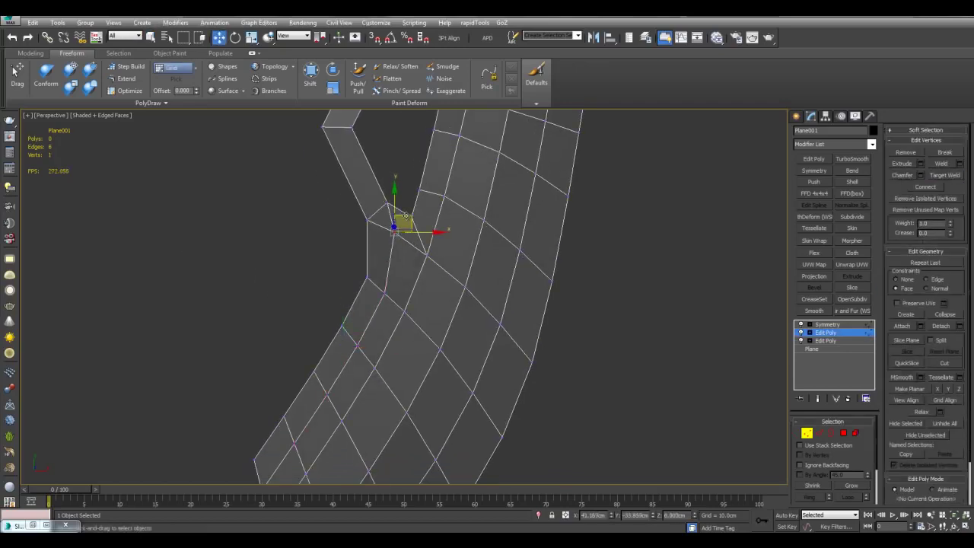
middle_drag(466, 222, 467, 238)
Step: Give the strip thickness with a Shell modifier using an outer amount of 5, and add an Edit Poly modifier above it
key(1)
key(q)
alt+middle_drag(667, 278, 755, 318)
click(855, 182)
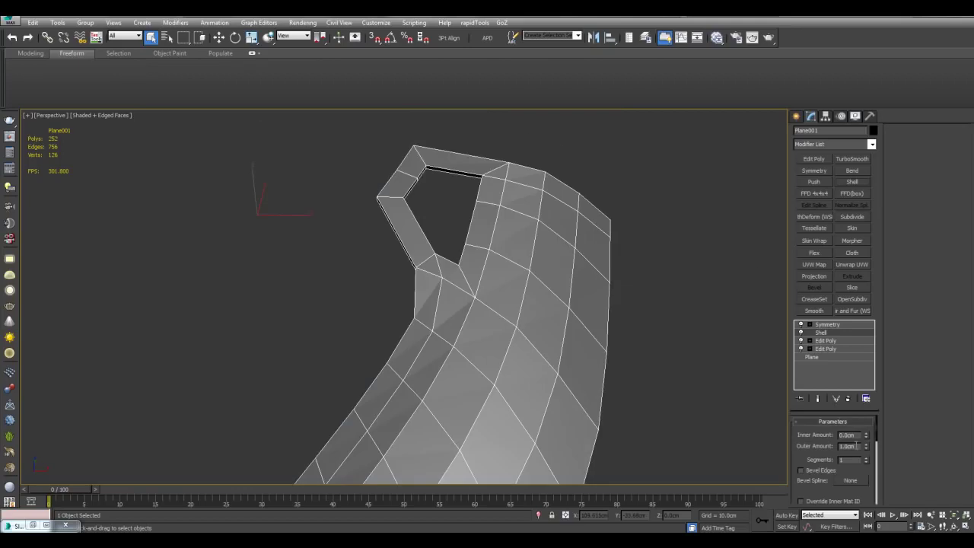
drag(857, 446, 743, 418)
text(5)
key(Return)
mouse_move(877, 433)
mouse_down()
mouse_move(877, 491)
mouse_move(875, 424)
mouse_up()
click(822, 160)
Step: Bevel the row of border polygons running along the upper end, around the hole frame and down the inner edge
middle_drag(655, 225, 658, 198)
key(4)
click(609, 174)
shift+click(607, 199)
click(623, 171)
click(704, 219)
click(609, 178)
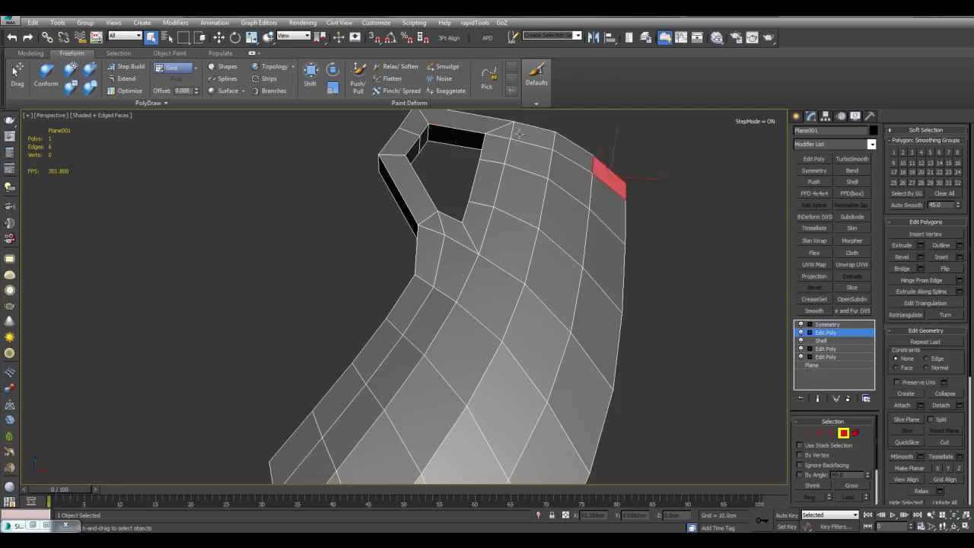
ctrl+click(418, 124)
ctrl+click(412, 187)
ctrl+click(433, 224)
ctrl+click(431, 255)
ctrl+click(298, 449)
middle_drag(441, 260, 446, 274)
key(ctrl+shift+b)
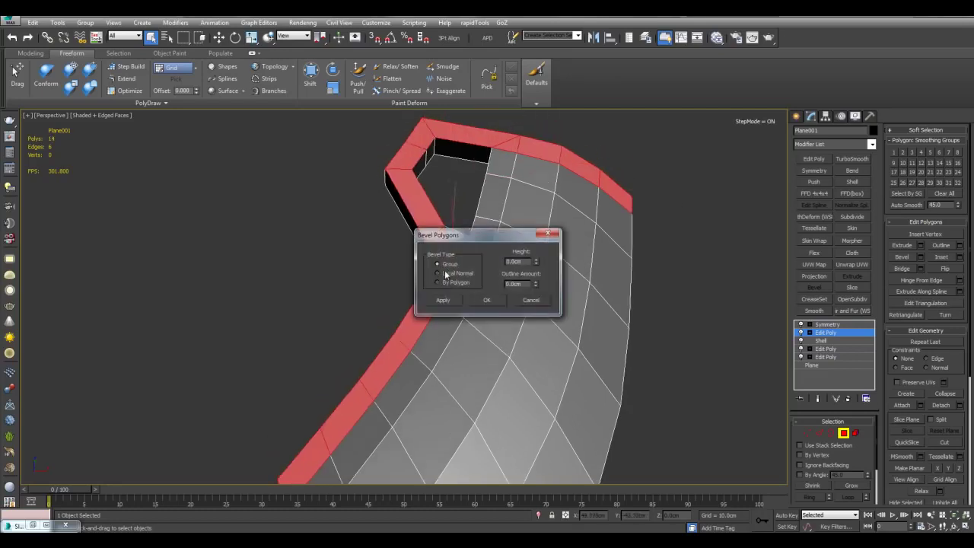
click(487, 300)
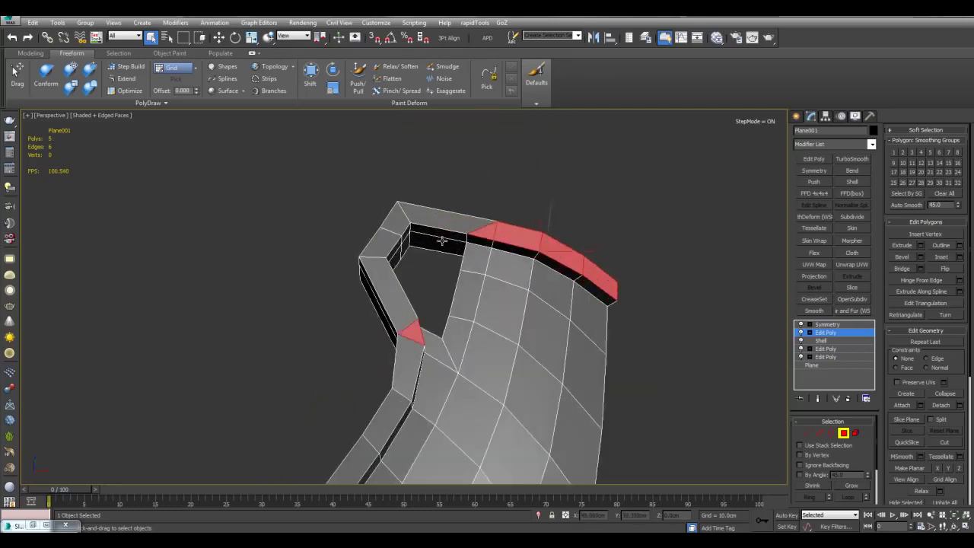
Step: Bevel the three polygons on top of the strip's upper end to raise them into a rim
alt+click(515, 252)
alt+middle_drag(482, 257, 524, 242)
key(ctrl+shift+b)
drag(590, 304, 584, 262)
click(561, 281)
key(2)
key(4)
middle_drag(624, 331, 583, 289)
key(q)
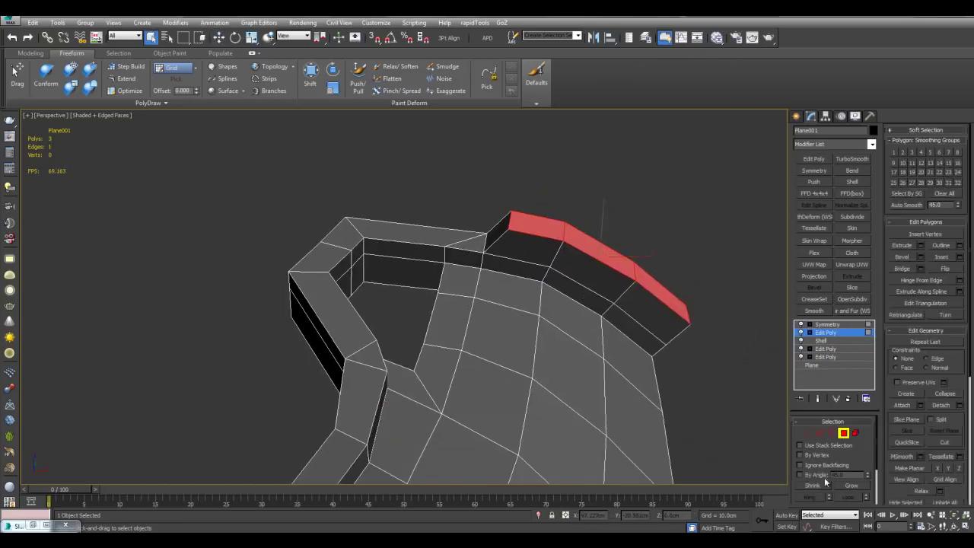
Step: Enable Ignore Backfacing and inset the three front-side polygons of the raised rim
click(800, 475)
click(642, 322)
ctrl+click(593, 291)
ctrl+click(540, 258)
key(shift+i)
drag(591, 300, 590, 287)
Step: Bevel the inset rim polygons inward to form a recessed groove, and leave polygon editing
alt+middle_drag(589, 287, 620, 340)
key(ctrl+shift+b)
drag(620, 339, 615, 344)
key(shift+i)
alt+middle_drag(615, 344, 591, 302)
key(4)
click(617, 282)
scroll(617, 278, down, 4)
scroll(591, 302, up, 4)
click(594, 305)
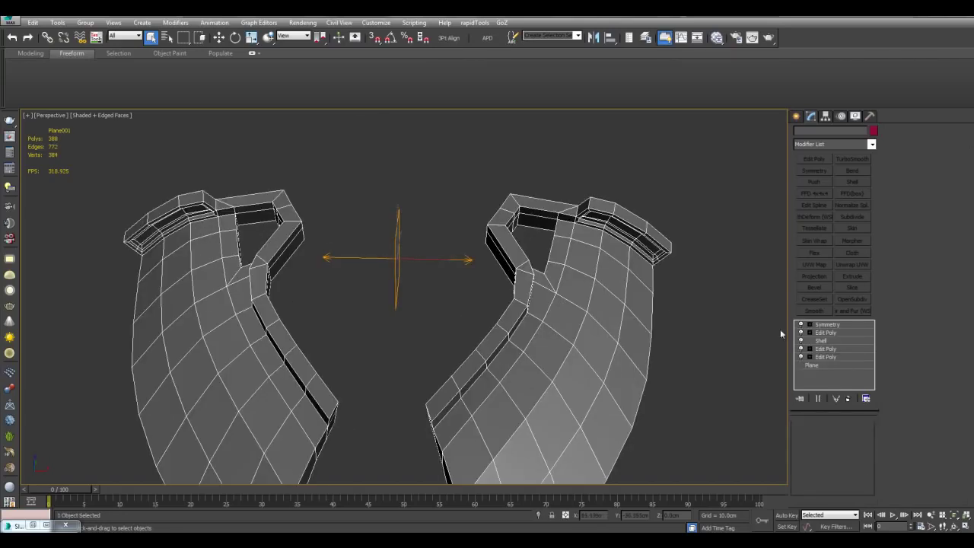
Step: Detach a copy of the slanted front polygon on the inner side of the hole frame as a separate object
click(827, 333)
key(4)
click(515, 248)
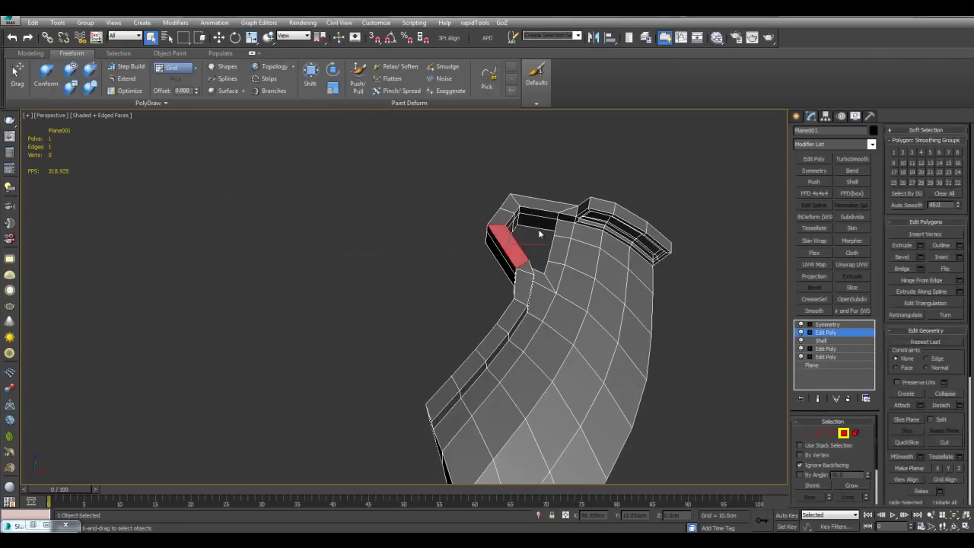
scroll(541, 229, up, 3)
key(alt+d)
click(511, 272)
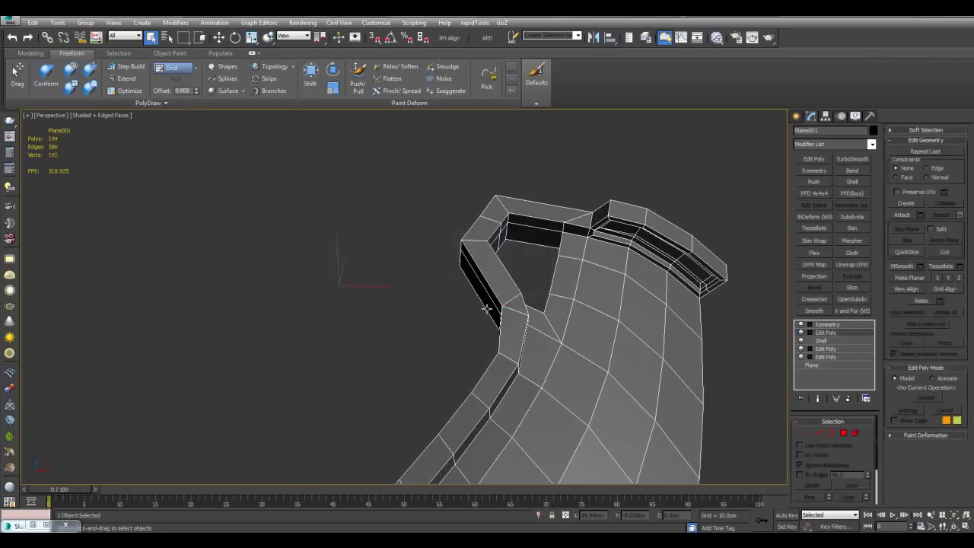
Step: Apply the Symmetry modifier on the X axis and a TurboSmooth modifier to the detached polygon object
click(840, 325)
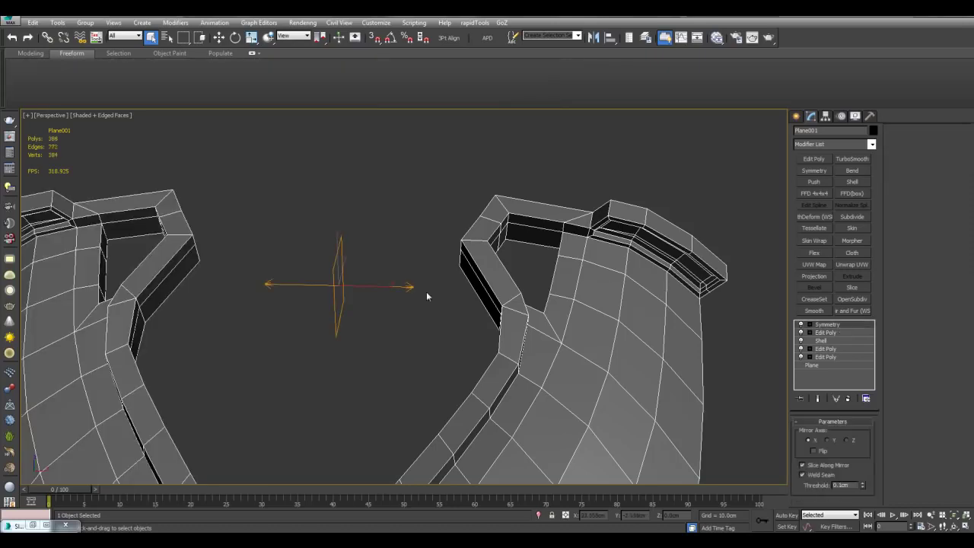
click(589, 255)
click(806, 175)
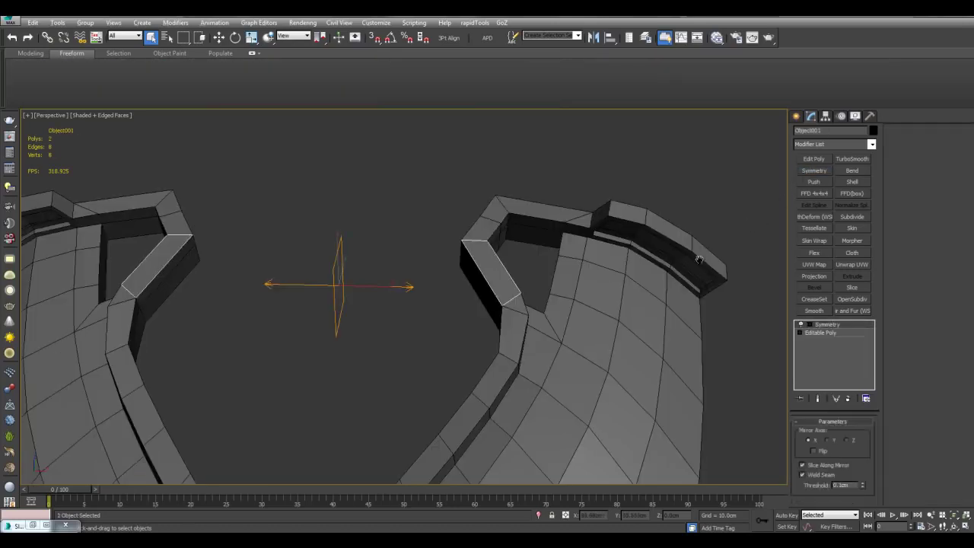
scroll(730, 241, down, 2)
alt+middle_drag(737, 238, 741, 246)
scroll(740, 249, up, 2)
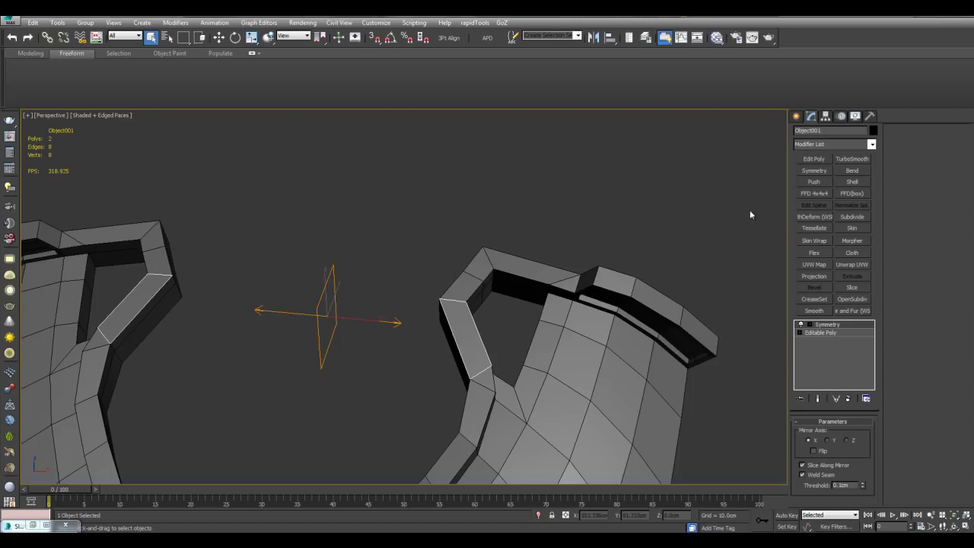
click(853, 159)
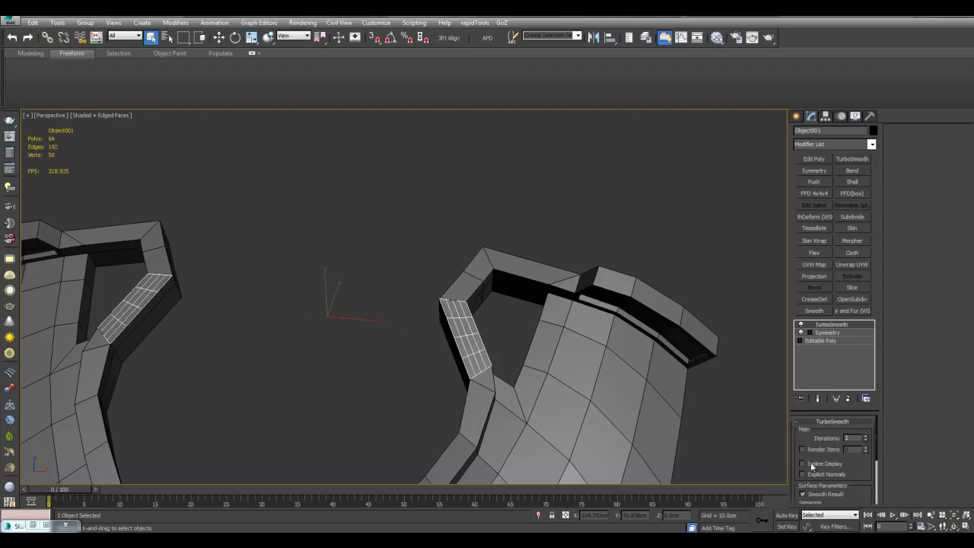
Step: Pull the two outer vertices of the detached polygon away from the hole frame with the Shift brush
click(822, 341)
key(1)
drag(440, 274, 540, 423)
key(z)
click(568, 385)
scroll(583, 366, down, 5)
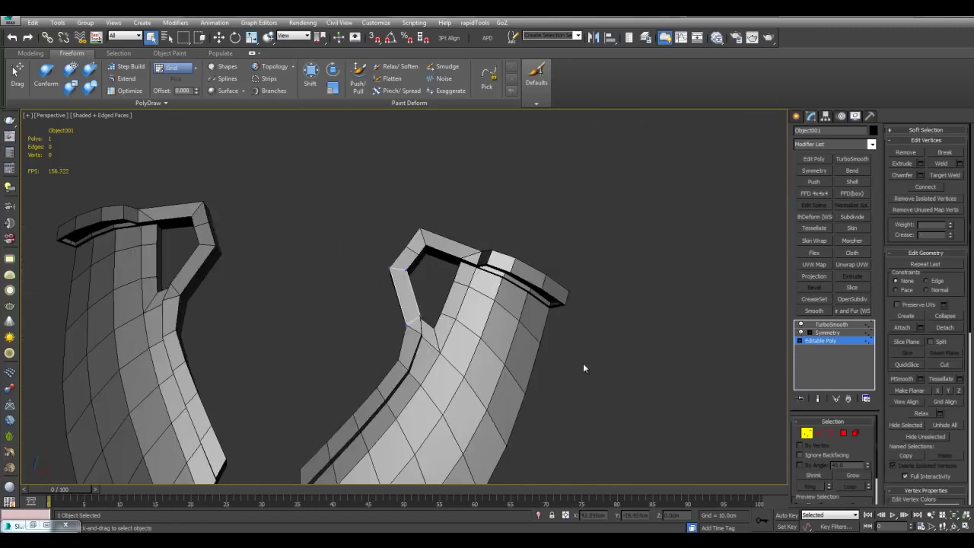
scroll(454, 367, up, 4)
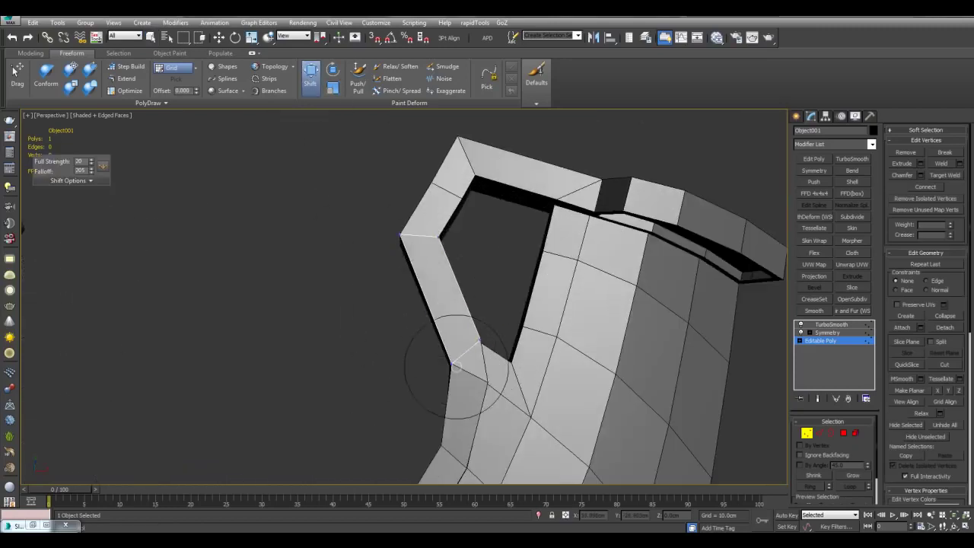
drag(411, 245, 338, 241)
drag(437, 356, 376, 375)
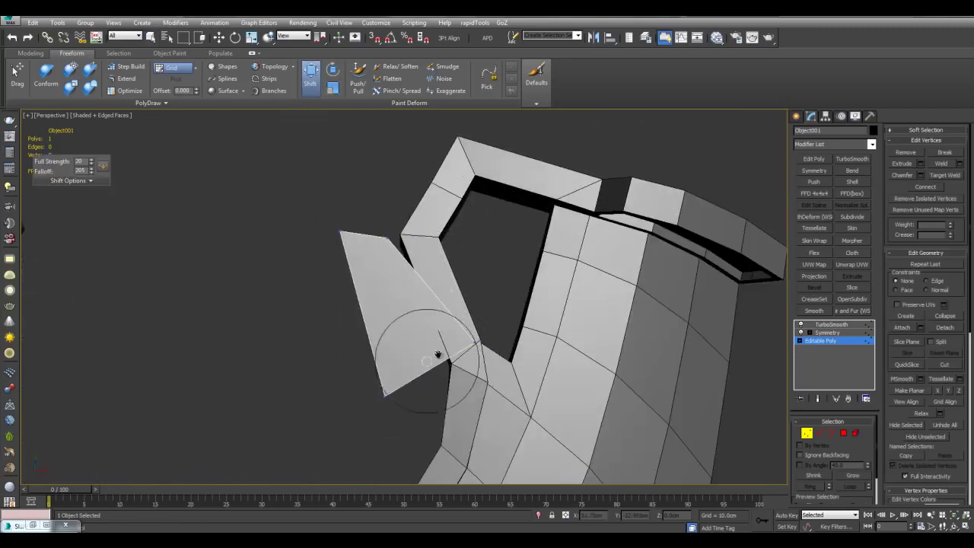
Step: Shift the panel's free vertices toward the centre to meet the mirrored half along the symmetry plane
scroll(427, 246, down, 3)
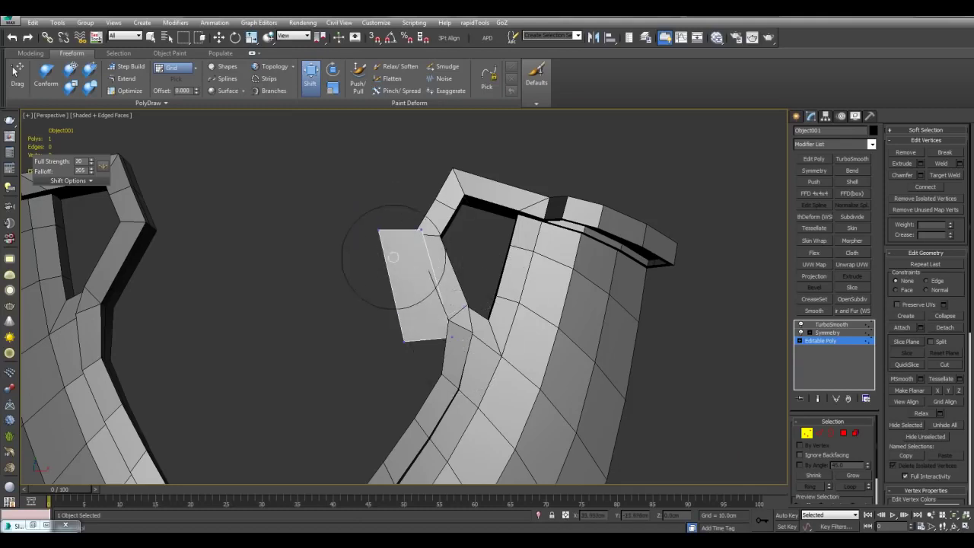
drag(387, 341, 313, 362)
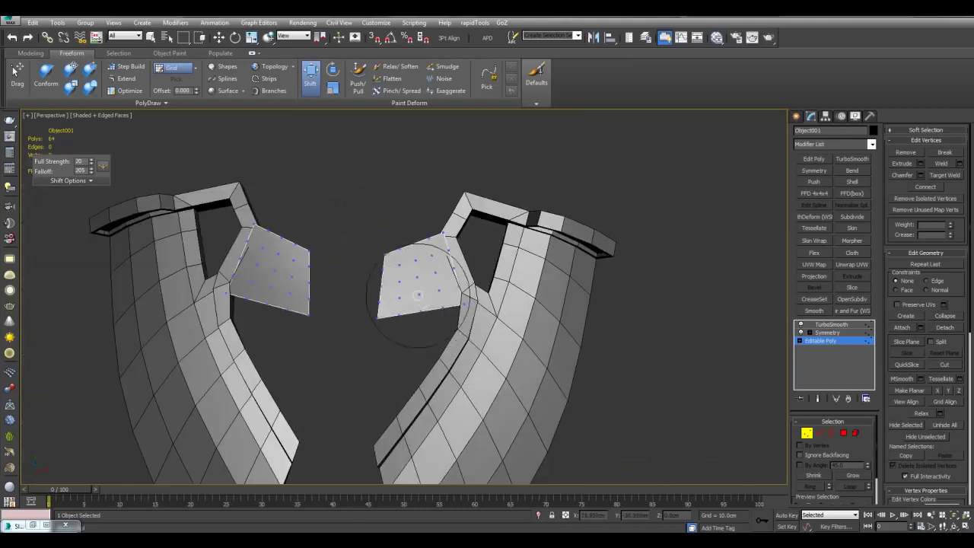
mouse_move(360, 319)
mouse_down()
mouse_move(365, 229)
mouse_move(358, 250)
mouse_up()
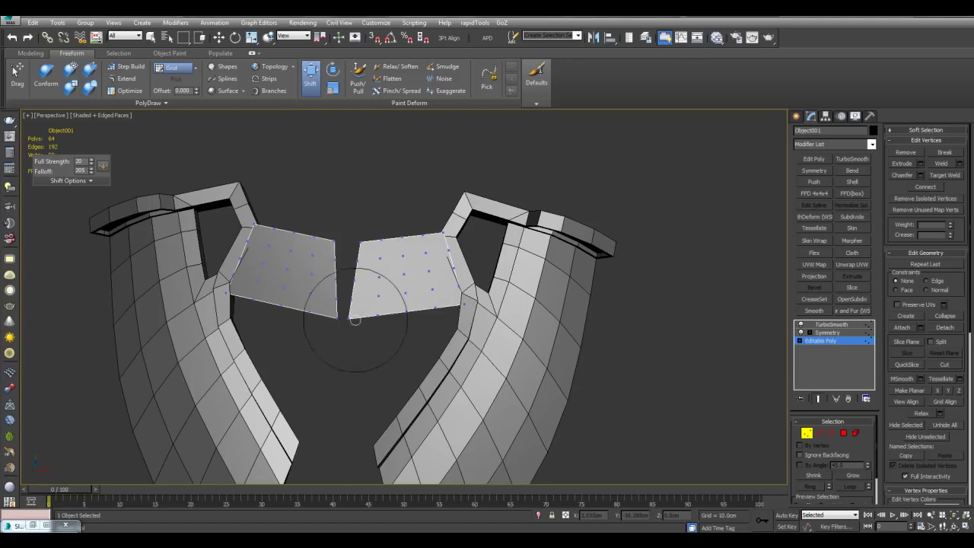
scroll(433, 319, up, 2)
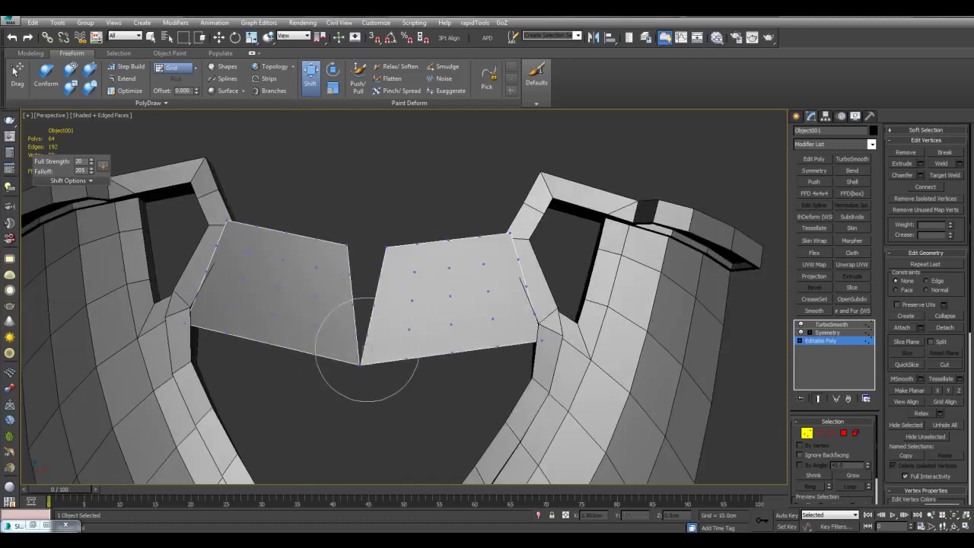
drag(373, 349, 359, 346)
drag(375, 237, 366, 235)
Step: Cut the centre panel's polygon into four faces with edges running from one interior point to each side
mouse_move(411, 281)
alt+middle_down()
mouse_move(431, 310)
mouse_move(492, 254)
mouse_move(455, 261)
mouse_move(463, 286)
mouse_move(435, 250)
mouse_move(496, 289)
mouse_move(550, 293)
mouse_move(495, 297)
mouse_move(515, 230)
alt+middle_up()
right_click(533, 285)
key(ctrl+e)
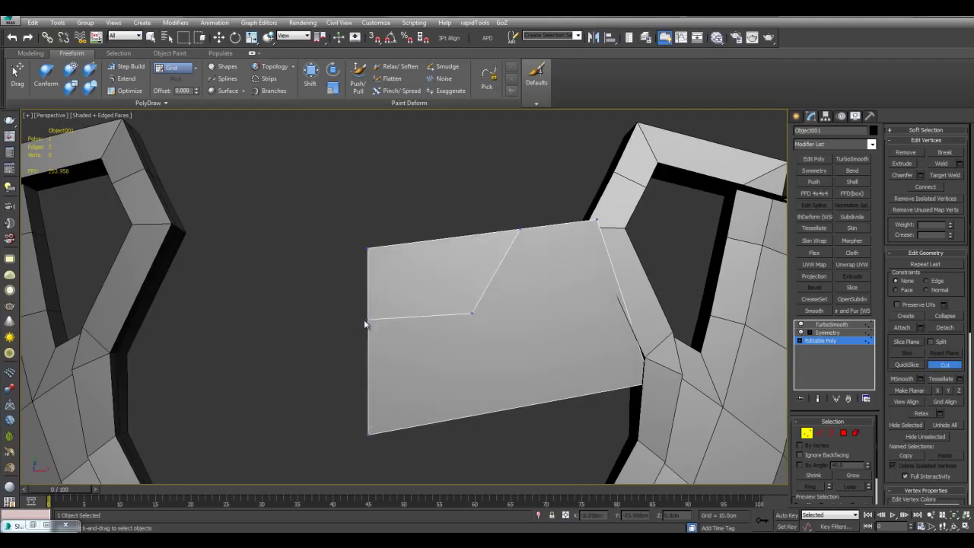
right_click(442, 313)
right_click(464, 314)
middle_drag(502, 324, 493, 313)
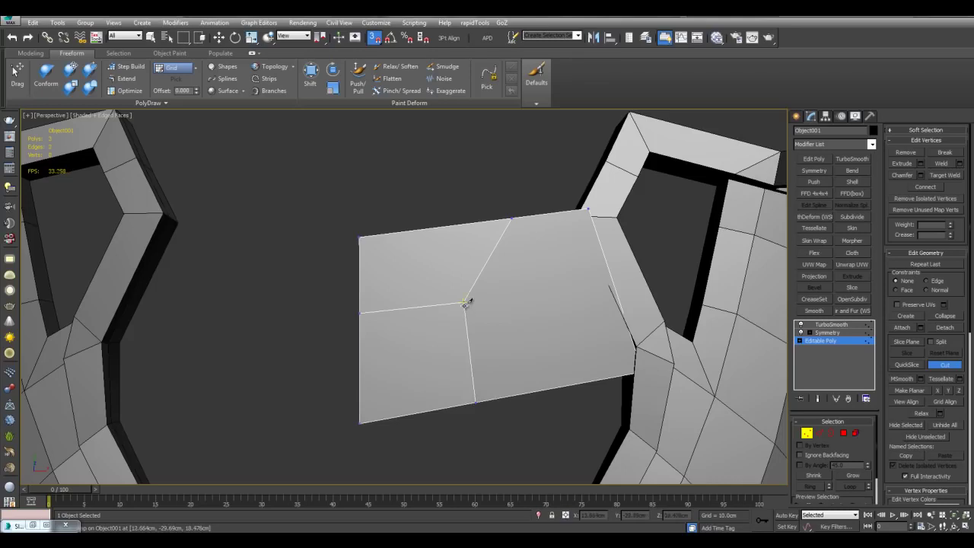
key(s)
alt+middle_drag(561, 261, 453, 250)
key(ctrl+e)
key(ctrl+e)
scroll(452, 250, up, 3)
Step: Chamfer the two cut edges bounding the panel's upper inner face by 1.0 cm with the Open option to leave a gap
key(2)
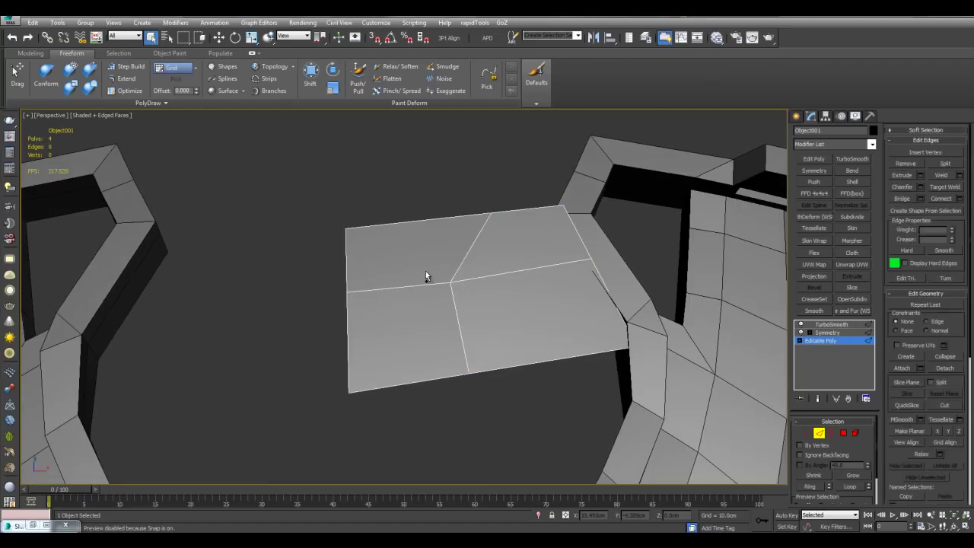
ctrl+click(467, 256)
middle_drag(528, 253, 585, 225)
click(921, 188)
drag(491, 222, 616, 267)
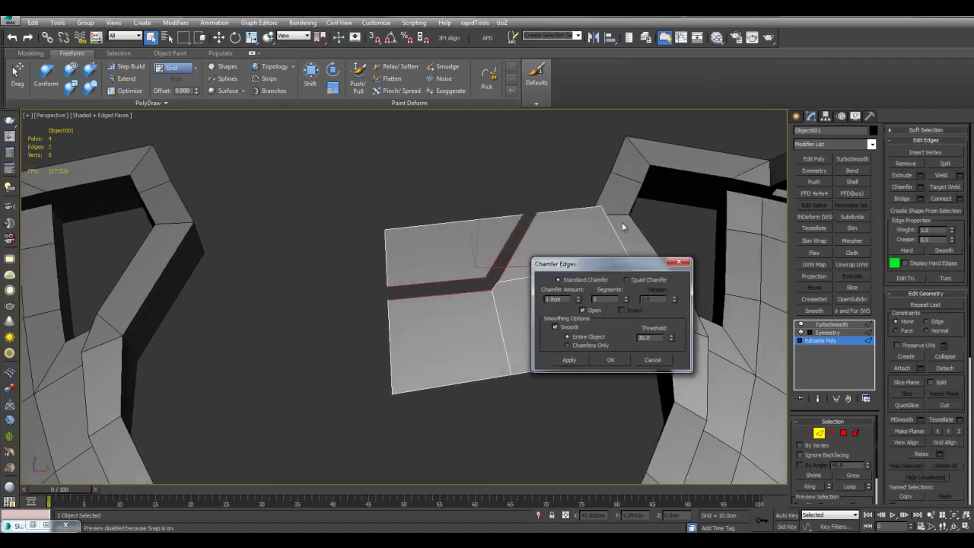
key(F4)
scroll(570, 197, down, 3)
alt+middle_drag(570, 197, 548, 213)
scroll(450, 215, up, 3)
alt+middle_drag(450, 215, 488, 247)
key(F4)
click(610, 363)
Step: Subdivide the larger element of the centre panel once with MSmooth
alt+middle_drag(536, 327, 464, 308)
key(ctrl+e)
key(5)
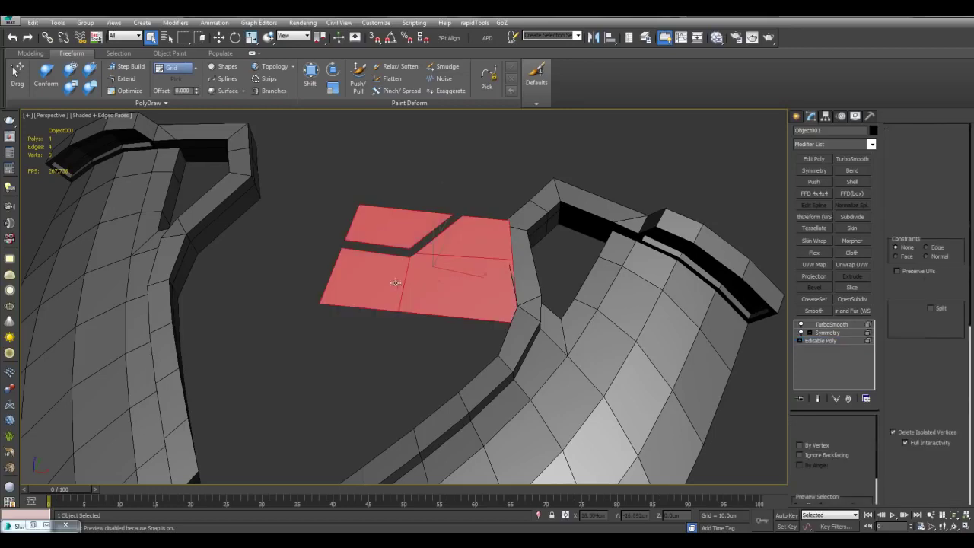
click(431, 277)
alt+middle_drag(431, 278, 410, 245)
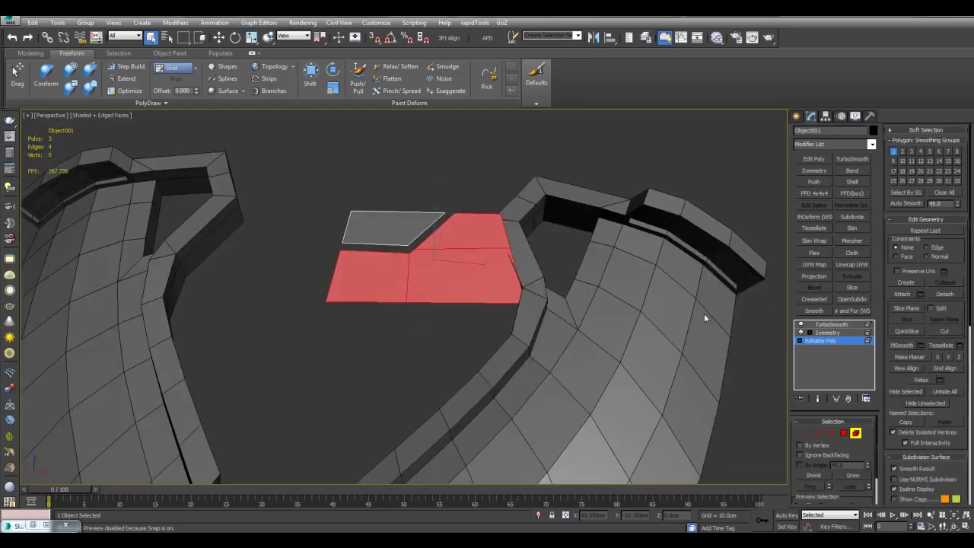
click(902, 347)
middle_drag(445, 324, 453, 317)
Step: Pull the panel's lower vertices down with the Shift brush to form a shape tapering toward the symmetry plane
key(1)
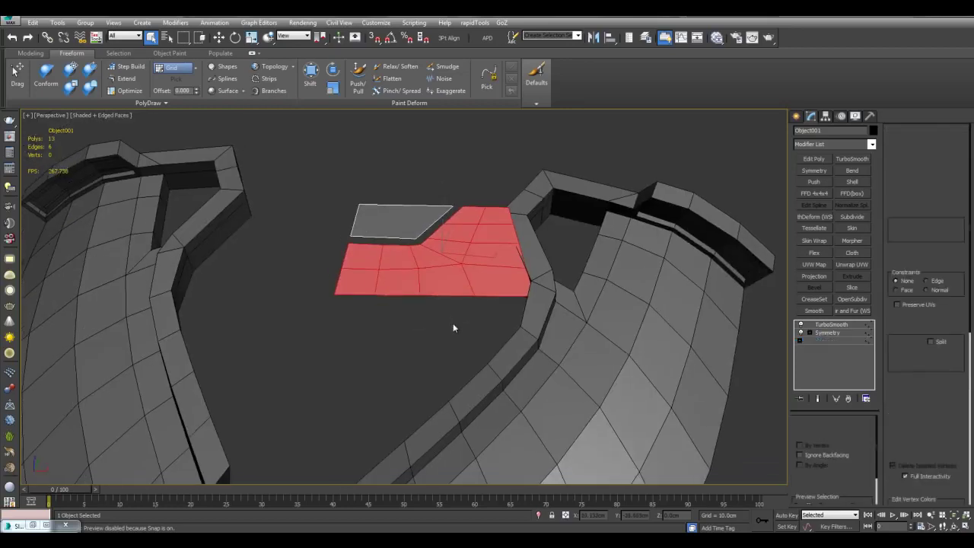
click(315, 80)
alt+middle_drag(391, 257, 423, 233)
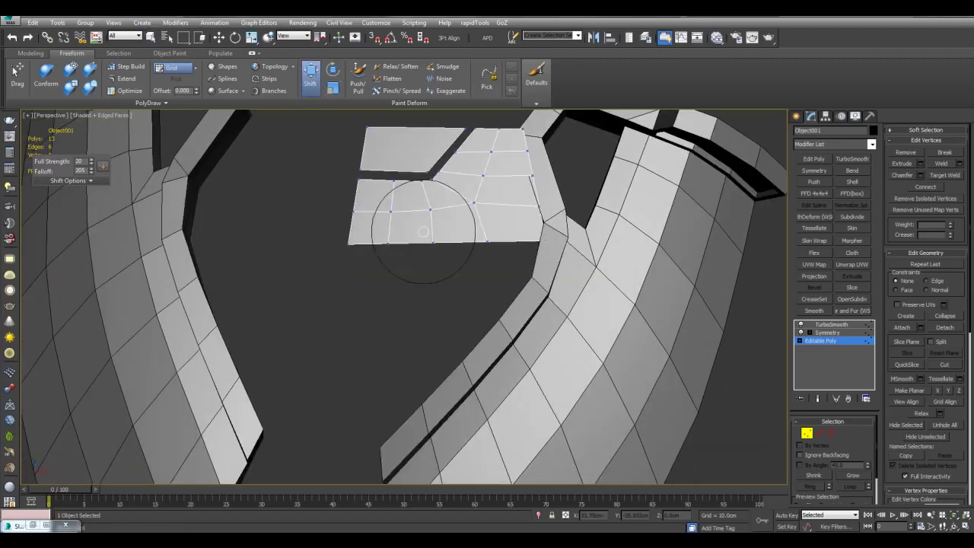
key(ctrl+e)
mouse_move(380, 256)
mouse_down()
mouse_move(346, 312)
mouse_move(401, 326)
mouse_move(411, 297)
mouse_up()
middle_drag(431, 262, 432, 261)
drag(432, 263, 448, 300)
drag(361, 321, 354, 339)
mouse_move(439, 328)
alt+middle_down()
mouse_move(462, 270)
mouse_move(505, 228)
mouse_move(473, 219)
mouse_move(404, 301)
mouse_move(370, 312)
mouse_move(379, 325)
alt+middle_up()
scroll(463, 267, down, 3)
scroll(381, 325, up, 4)
Step: Extrude the panel's three lower outer edges downward to form a side wall
key(w)
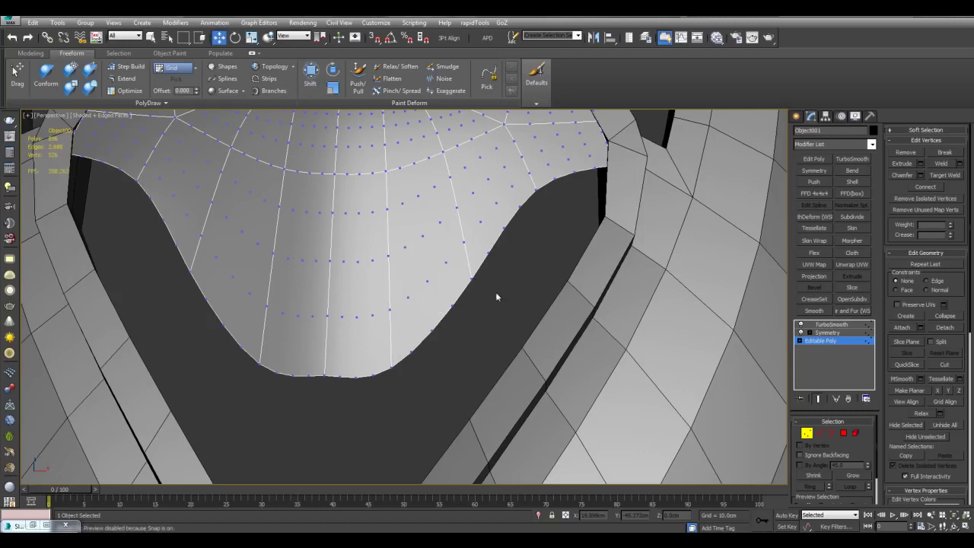
key(2)
click(489, 273)
ctrl+drag(438, 323, 452, 354)
alt+middle_drag(536, 198, 432, 282)
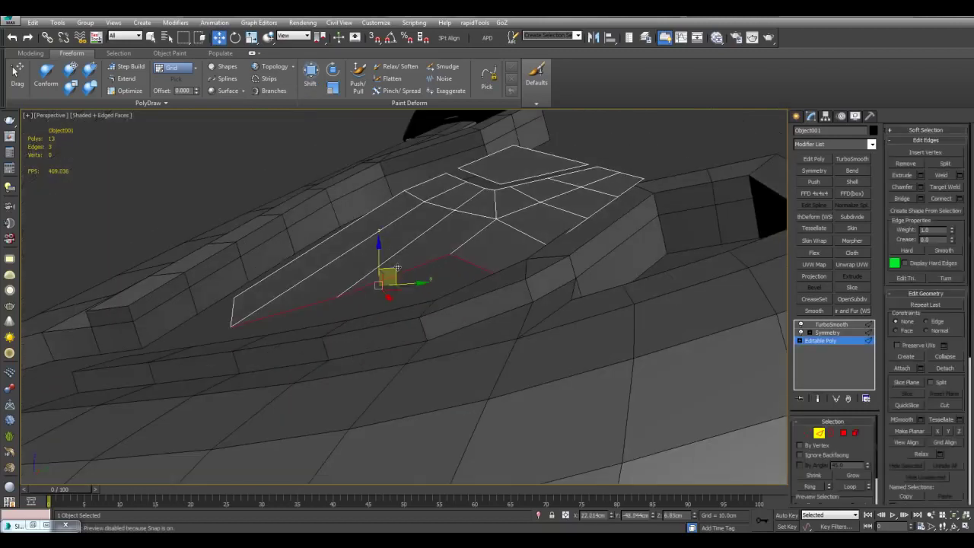
shift+drag(400, 271, 406, 290)
alt+middle_drag(409, 298, 485, 326)
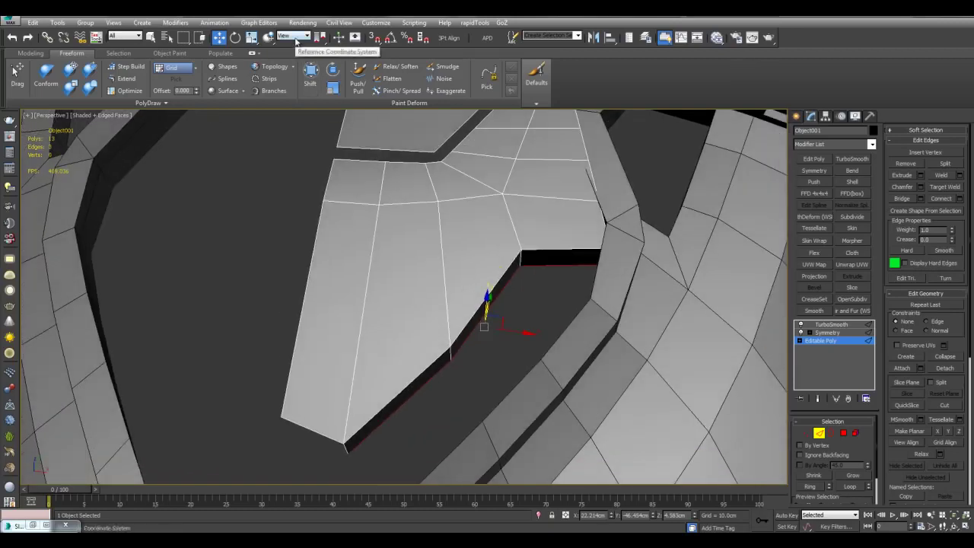
Step: Compare the Screen and World reference coordinate systems on the selected edges, finishing with Screen
click(296, 53)
middle_drag(492, 293, 517, 318)
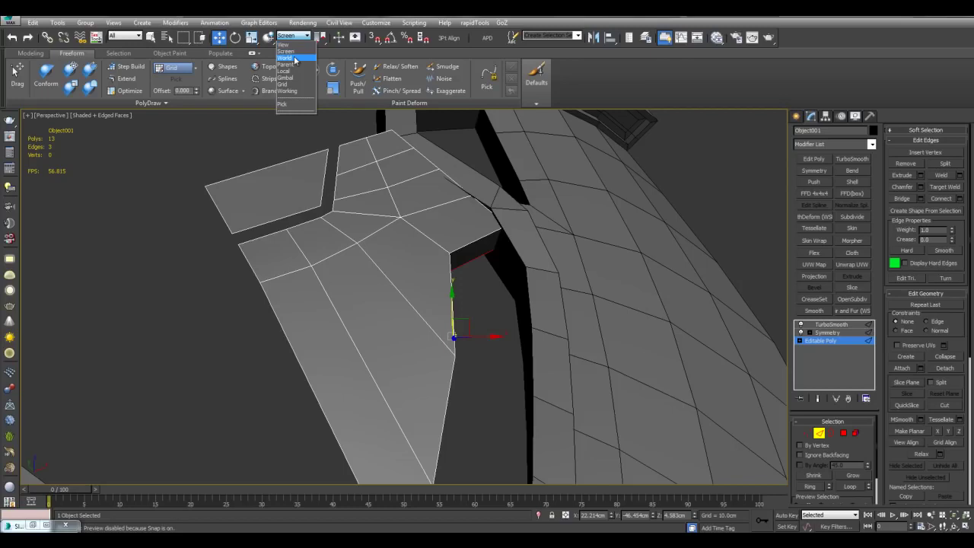
click(295, 58)
alt+middle_drag(541, 300, 393, 314)
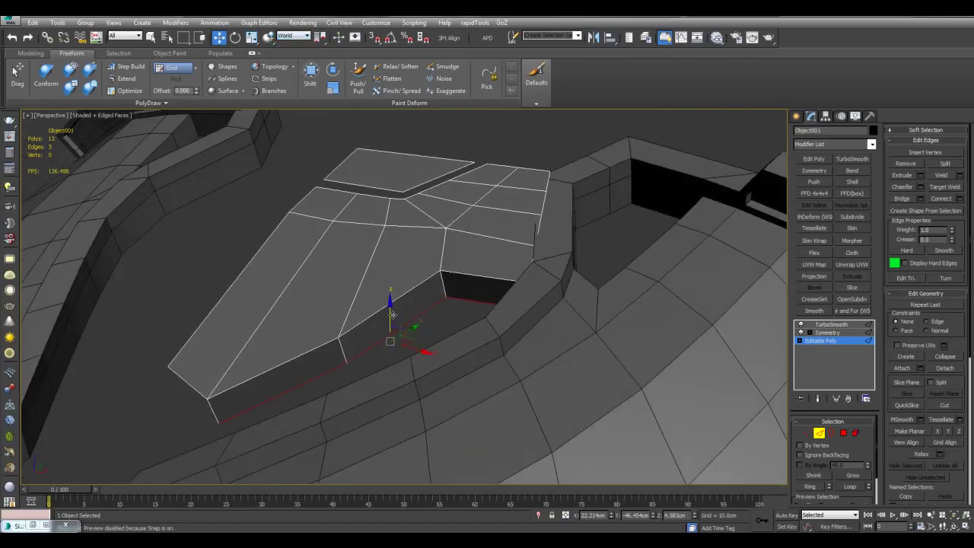
alt+middle_drag(460, 306, 425, 288)
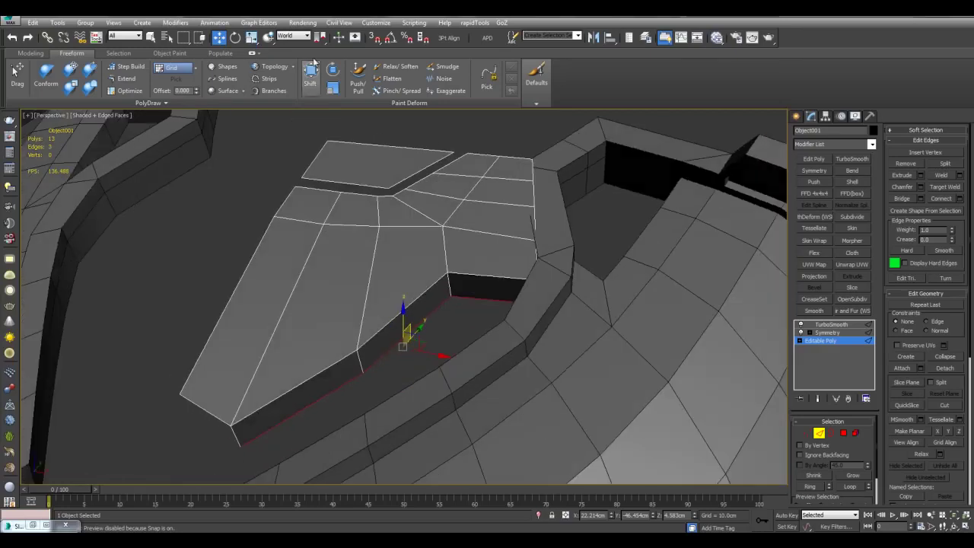
click(301, 53)
Step: Deselect the edges and examine the smoothed, mirrored centre panel with edged faces hidden
alt+middle_drag(385, 221, 468, 328)
alt+middle_drag(417, 302, 510, 268)
key(q)
click(537, 314)
scroll(535, 310, down, 5)
key(F4)
scroll(512, 298, down, 4)
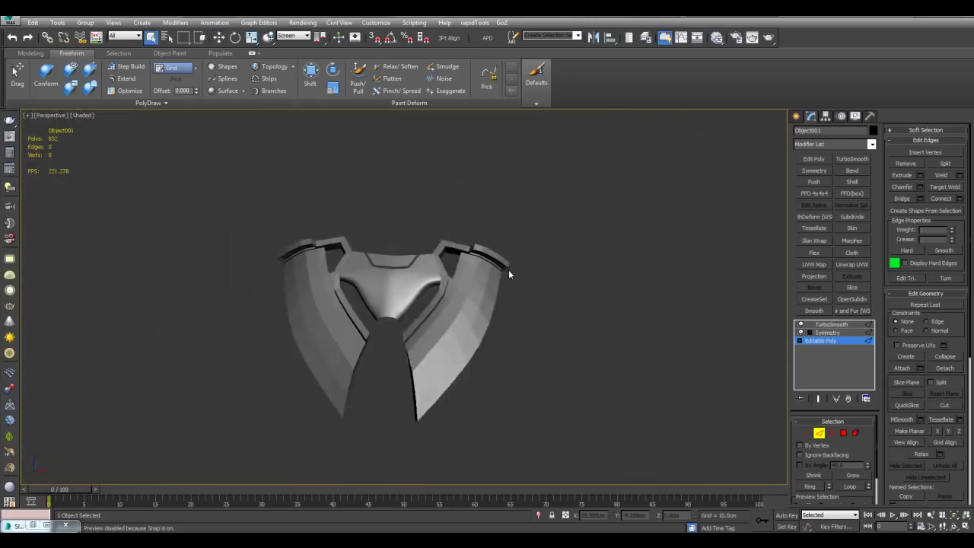
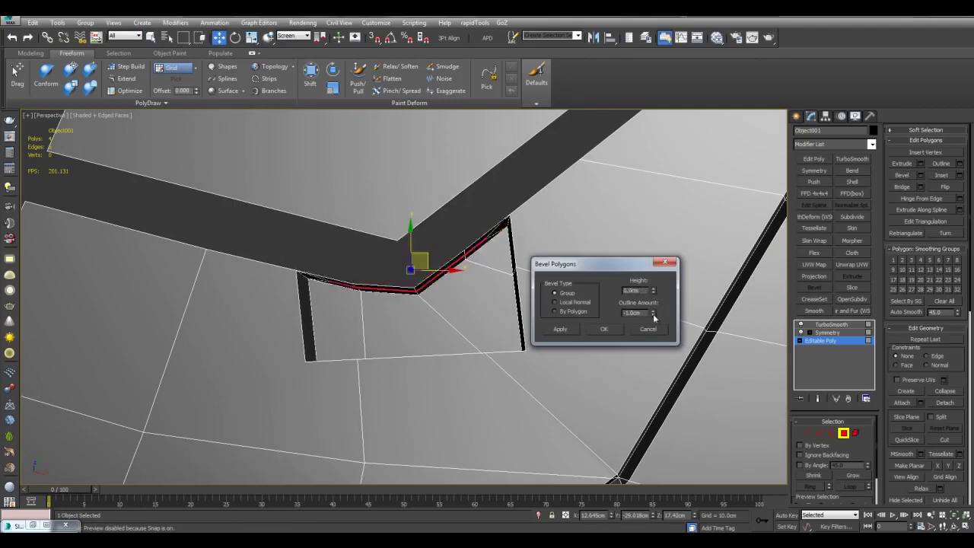
Step: Bevel the four narrow polygons along the notch as a group and move them up toward the separate upper polygon
click(604, 329)
drag(466, 285, 470, 209)
scroll(481, 339, down, 5)
scroll(482, 330, down, 4)
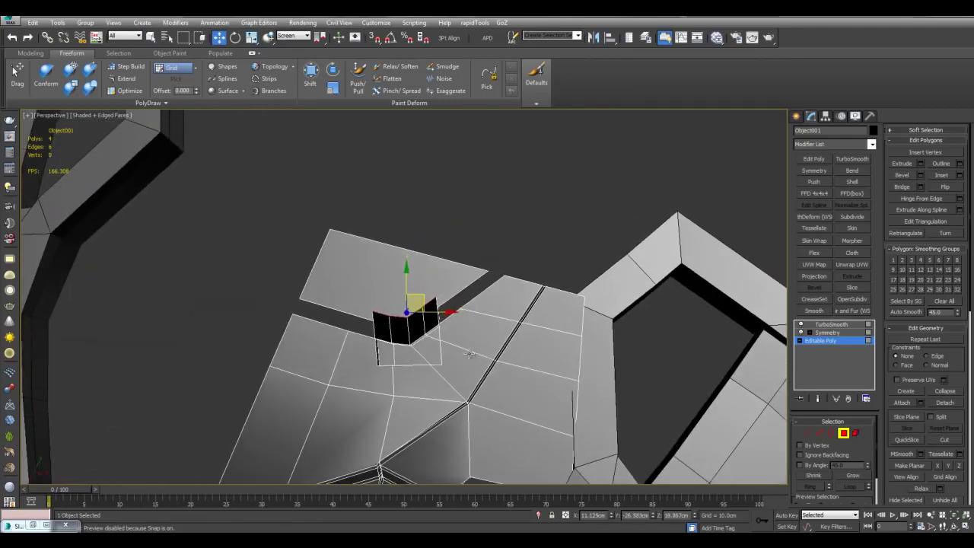
Step: Examine the raised notch polygons and their side walls from several angles
scroll(483, 325, up, 4)
alt+middle_drag(549, 299, 500, 316)
scroll(561, 280, up, 3)
mouse_move(496, 269)
alt+middle_down()
mouse_move(453, 289)
mouse_move(486, 264)
alt+middle_up()
middle_drag(341, 225, 549, 305)
scroll(507, 263, up, 3)
scroll(548, 304, down, 3)
middle_drag(546, 260, 527, 261)
scroll(527, 261, up, 3)
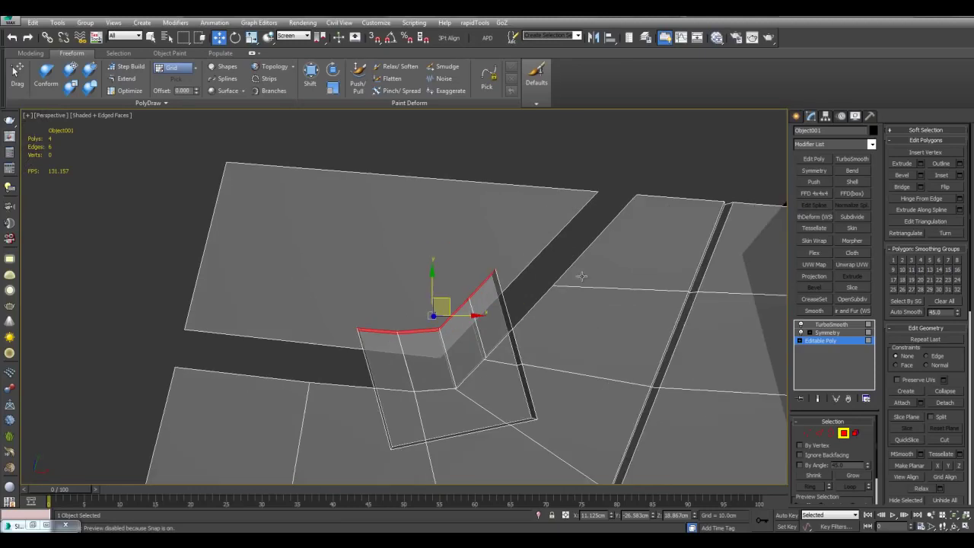
middle_drag(536, 309, 560, 293)
scroll(561, 293, up, 5)
scroll(577, 325, down, 3)
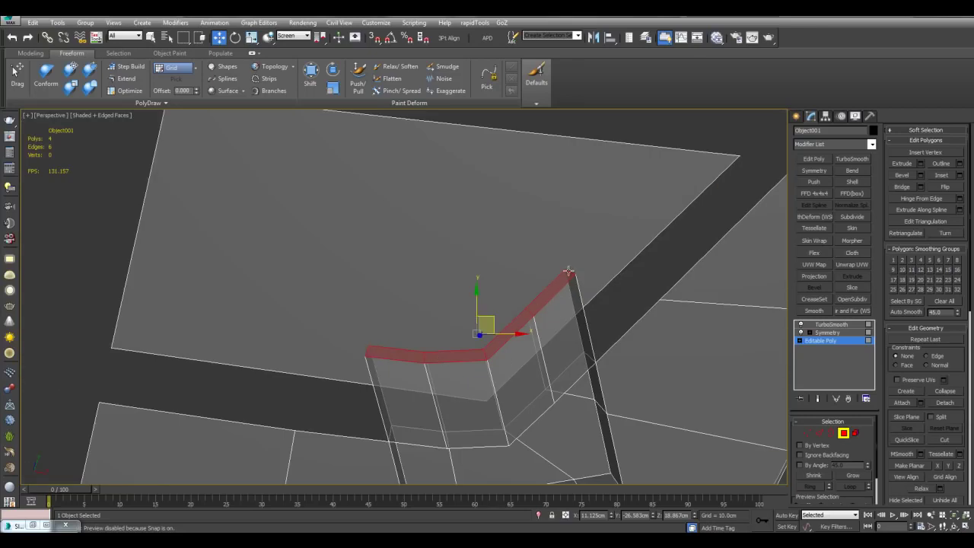
middle_drag(479, 346, 424, 320)
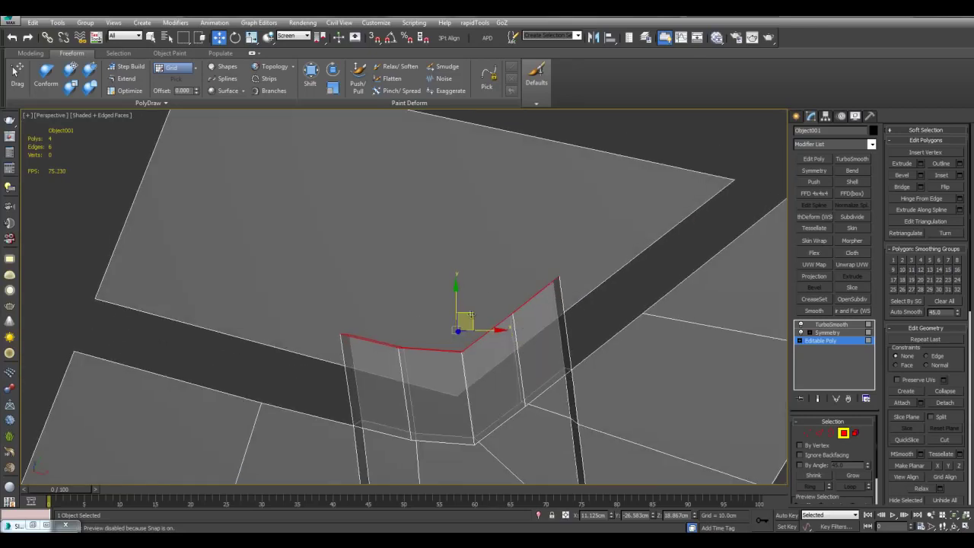
alt+middle_drag(536, 316, 554, 316)
alt+middle_drag(747, 414, 657, 344)
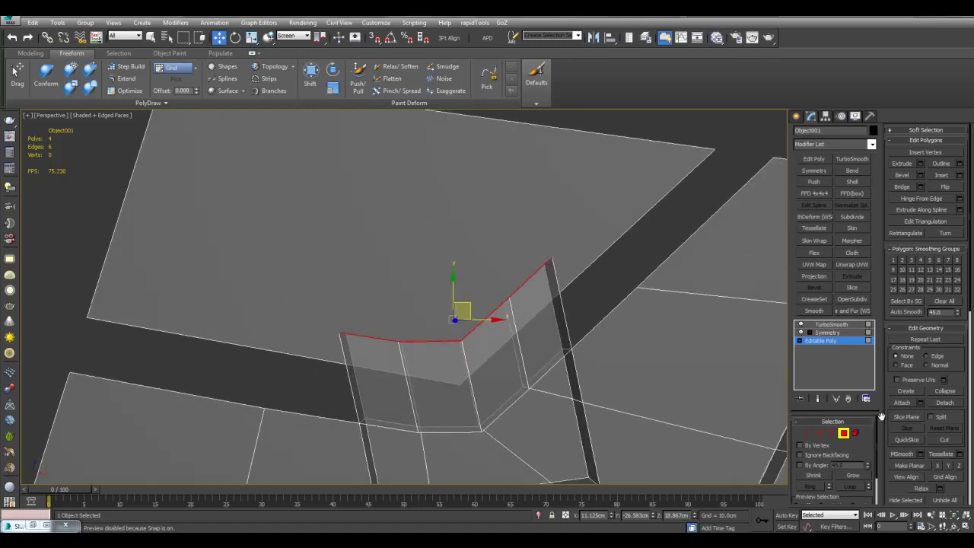
alt+middle_drag(593, 333, 559, 325)
Step: Delete the separate flat polygon behind the raised notch
key(q)
click(470, 335)
ctrl+click(430, 335)
ctrl+click(386, 333)
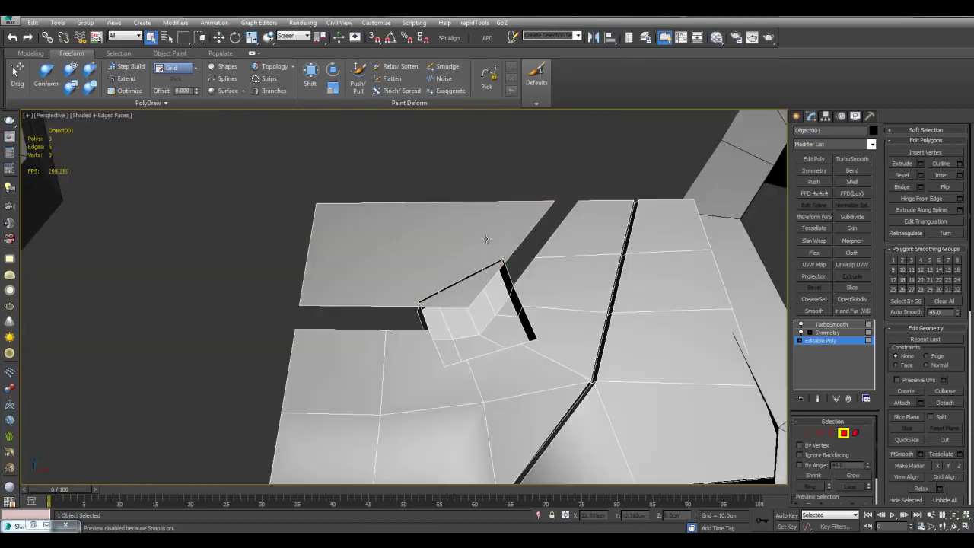
click(491, 236)
key(Delete)
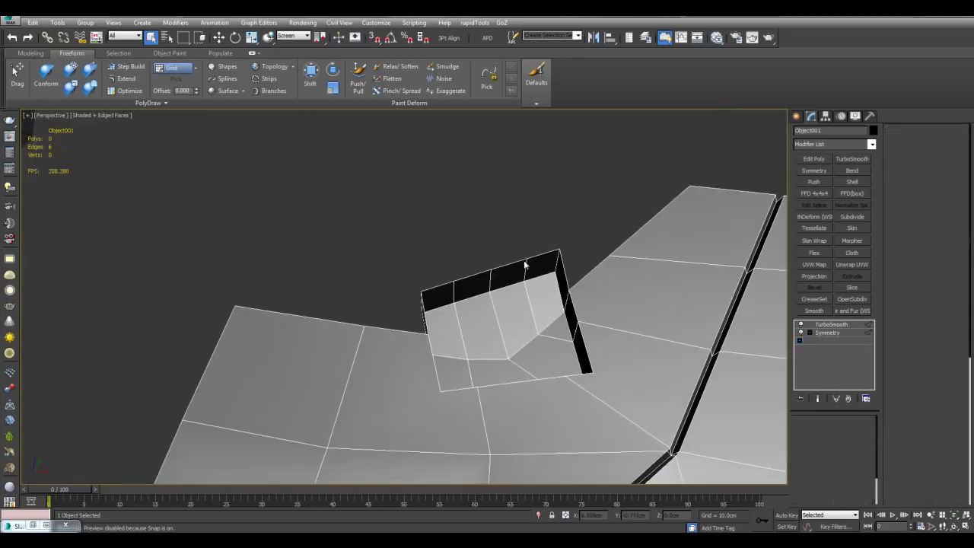
Step: Extrude the notch's four outer end edges upward and the two adjoining side edges toward the symmetry plane
key(2)
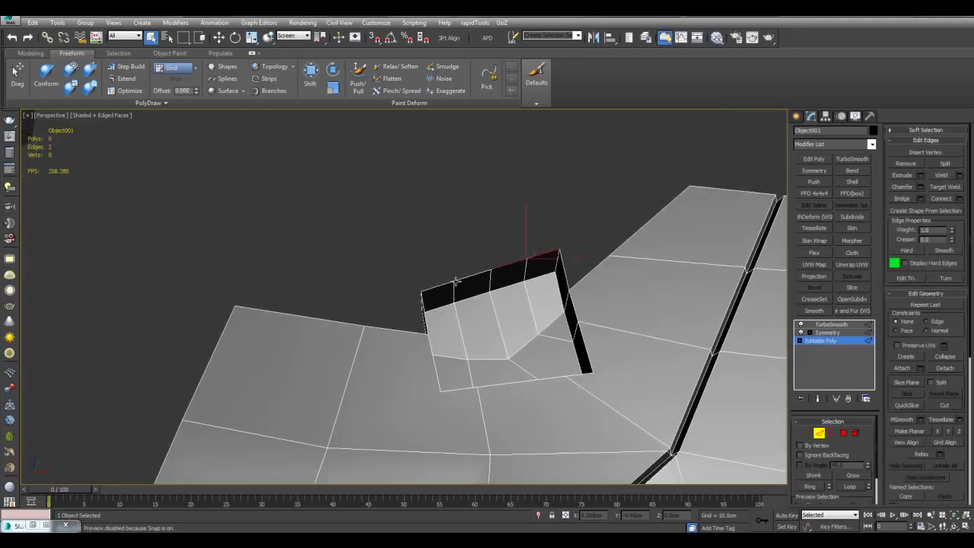
key(w)
alt+middle_drag(462, 286, 464, 251)
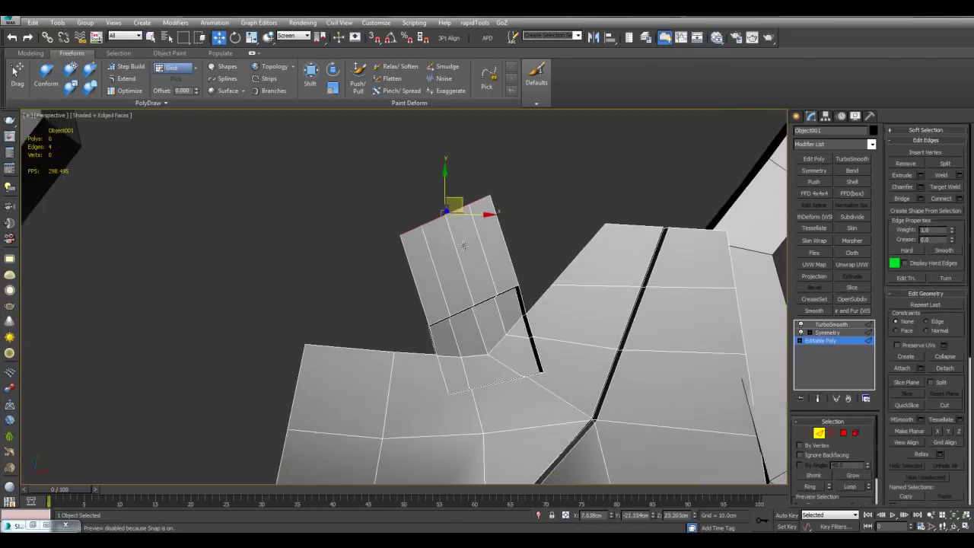
click(416, 289)
alt+middle_drag(417, 288, 418, 318)
ctrl+click(434, 330)
shift+drag(471, 307, 374, 309)
Step: Target-weld the vertices of the new side faces to the neighbouring panel vertices to close the gap
key(alt+1)
click(401, 343)
right_click(400, 343)
alt+middle_drag(400, 343, 333, 283)
scroll(332, 282, up, 2)
key(1)
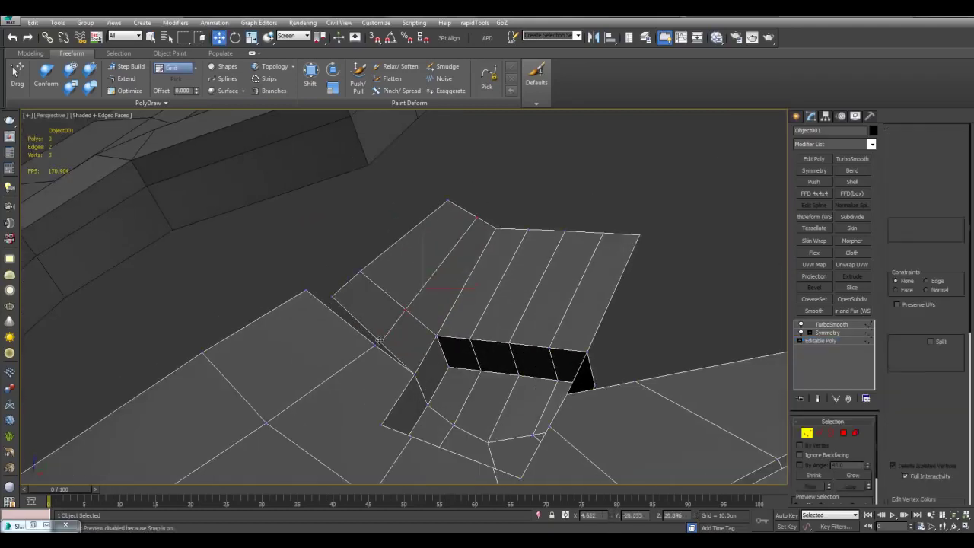
key(ctrl+shift+w)
key(2)
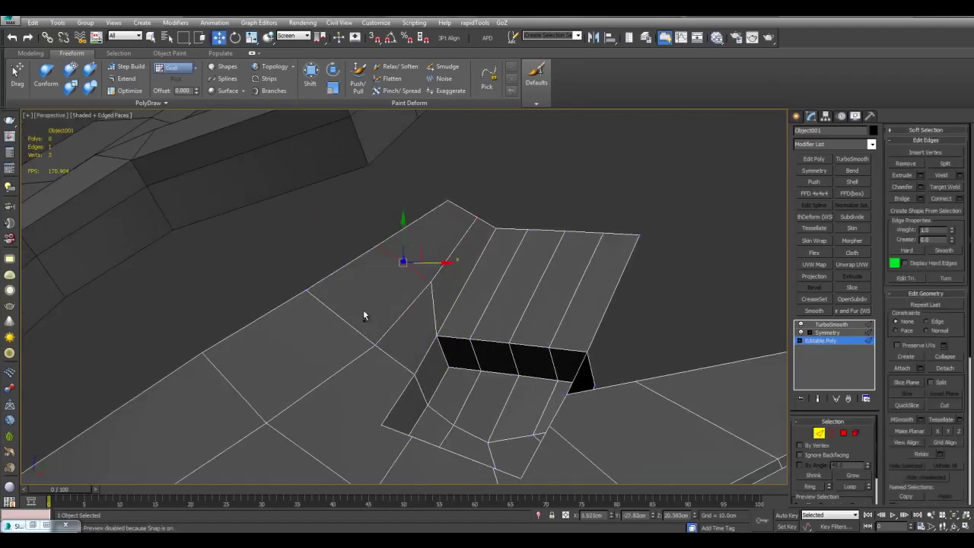
Step: Connect the notch's lower inner corner to the nearby panel vertex and target-weld its outer corner to the groove junction
alt+middle_drag(397, 283, 464, 311)
key(q)
key(1)
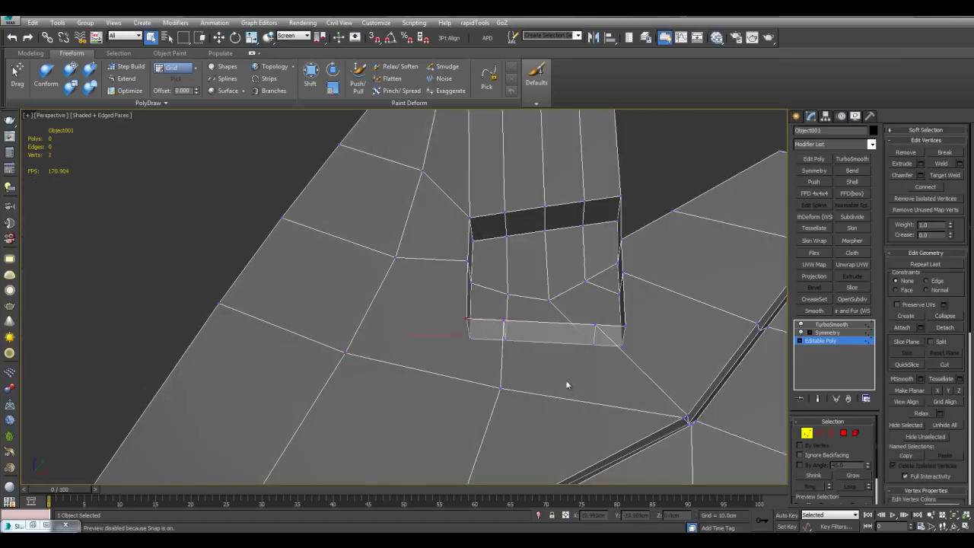
key(ctrl+shift+e)
middle_drag(567, 386, 477, 362)
key(alt+x)
click(536, 303)
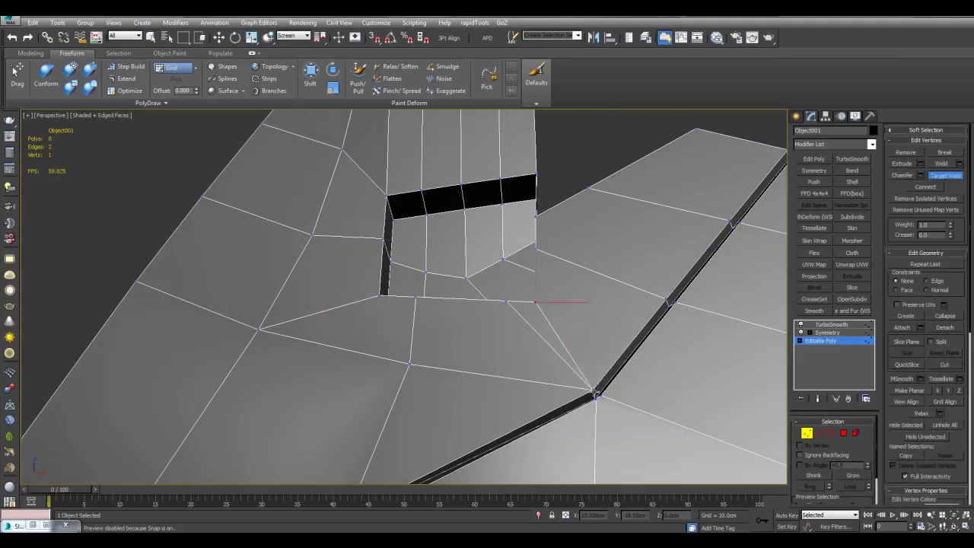
click(596, 393)
Step: Cap the open border beside the notch and cut additional edges around it
scroll(576, 342, down, 5)
key(1)
key(F4)
key(F4)
scroll(445, 315, up, 5)
key(2)
alt+middle_drag(446, 316, 494, 231)
key(ctrl+shift+b)
click(616, 348)
key(3)
click(490, 385)
key(alt+p)
key(alt+x)
scroll(553, 333, down, 4)
key(1)
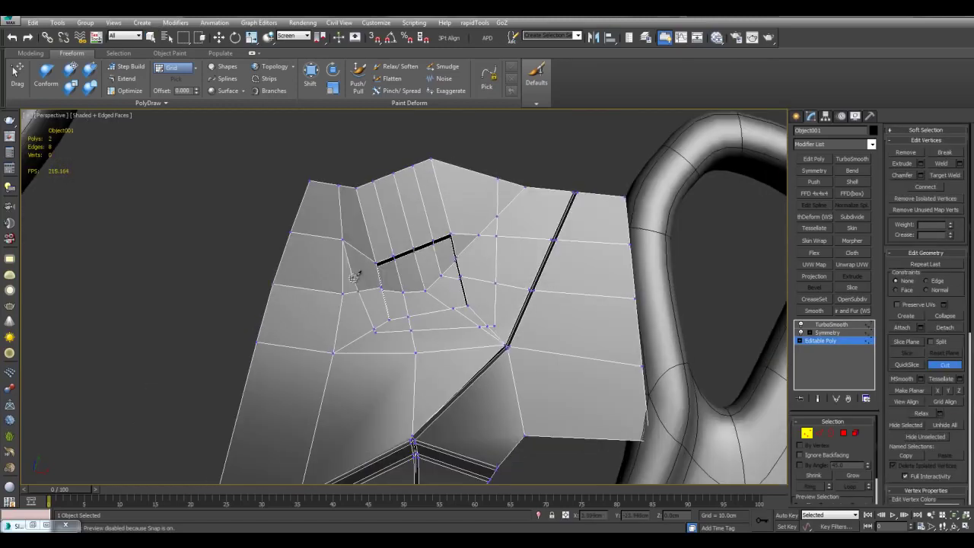
Step: Select the polygons surrounding the notch, bevel them and move them slightly
alt+middle_drag(371, 203, 373, 222)
key(4)
scroll(373, 222, up, 3)
ctrl+drag(358, 198, 495, 304)
ctrl+drag(370, 308, 502, 367)
alt+middle_drag(502, 367, 525, 340)
key(ctrl+shift+b)
key(w)
click(604, 328)
alt+middle_drag(578, 319, 472, 221)
drag(396, 272, 390, 297)
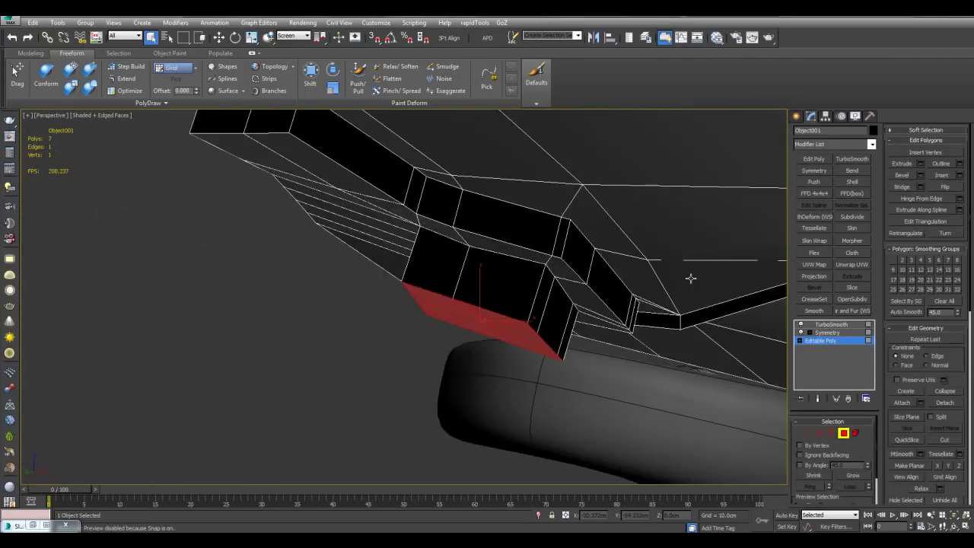
Step: Turn off the TurboSmooth display on the centre panel and deselect the object
alt+middle_drag(691, 278, 631, 356)
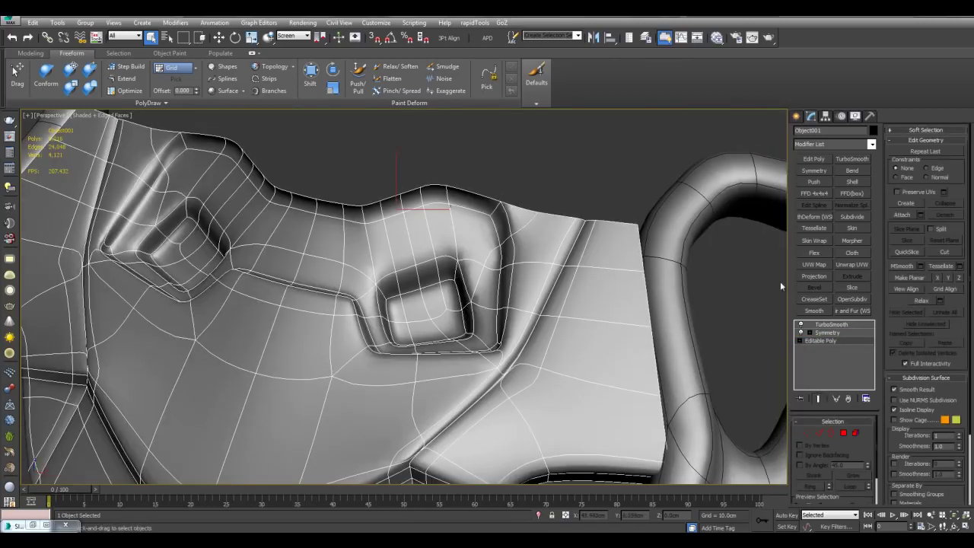
click(800, 324)
click(750, 281)
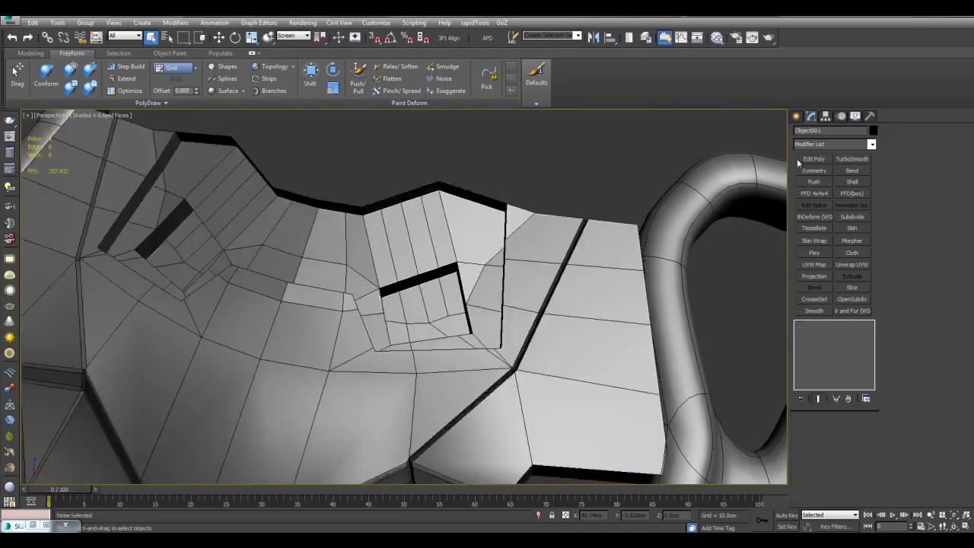
Step: Create a Grid helper in the empty area beside the model and make it the active grid
click(797, 117)
click(850, 132)
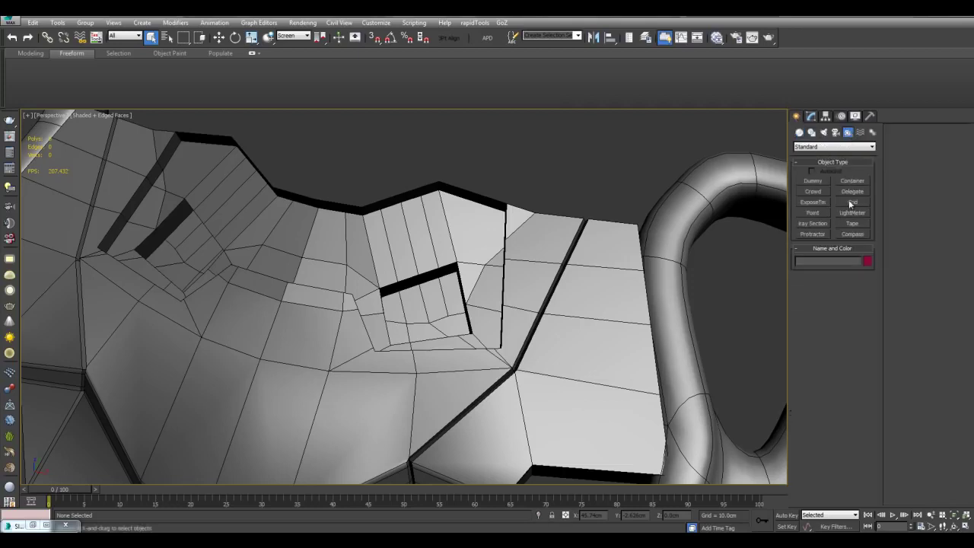
click(850, 204)
scroll(474, 231, down, 10)
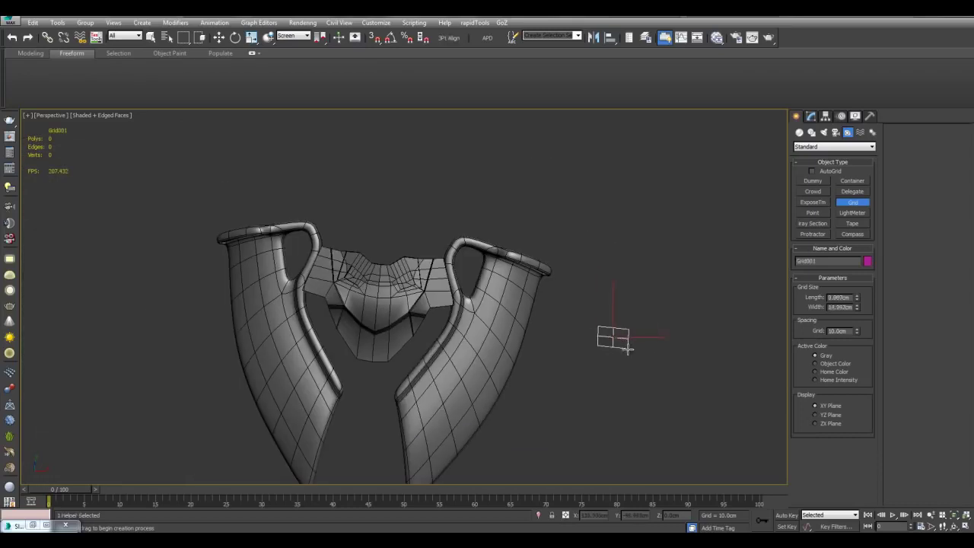
key(w)
middle_drag(650, 326, 637, 320)
scroll(685, 329, up, 3)
right_click(684, 325)
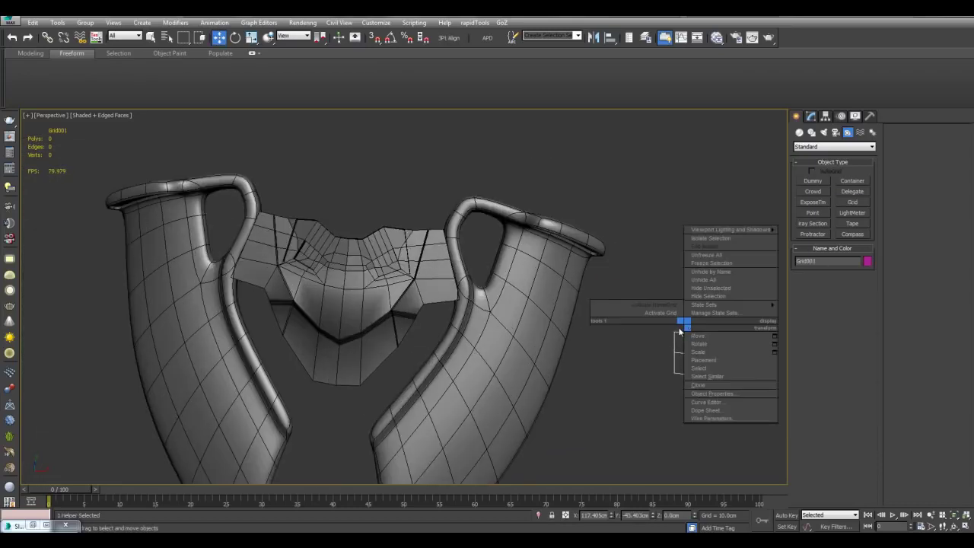
click(666, 317)
Step: Switch the active construction grid back to the home grid
scroll(654, 305, down, 6)
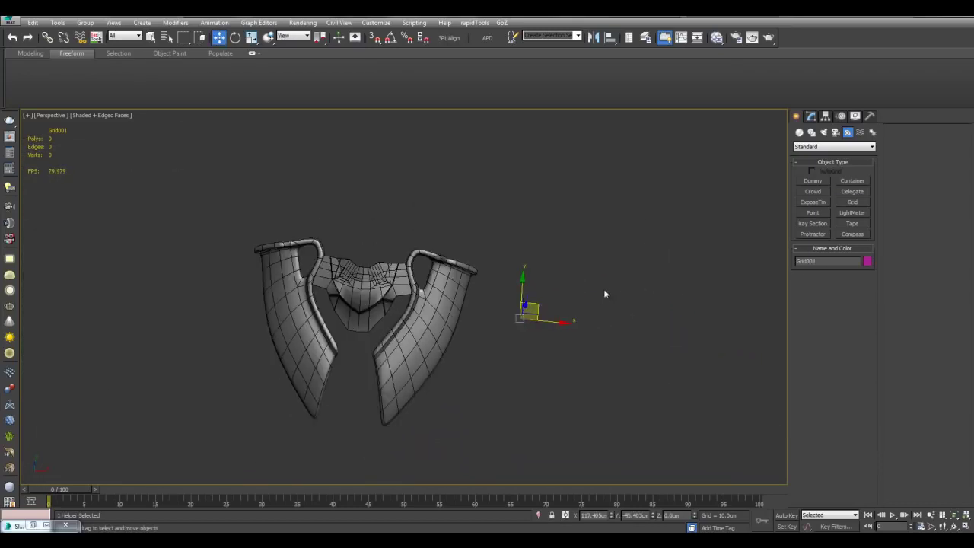
right_click(605, 289)
click(579, 268)
scroll(422, 247, up, 4)
scroll(373, 229, down, 3)
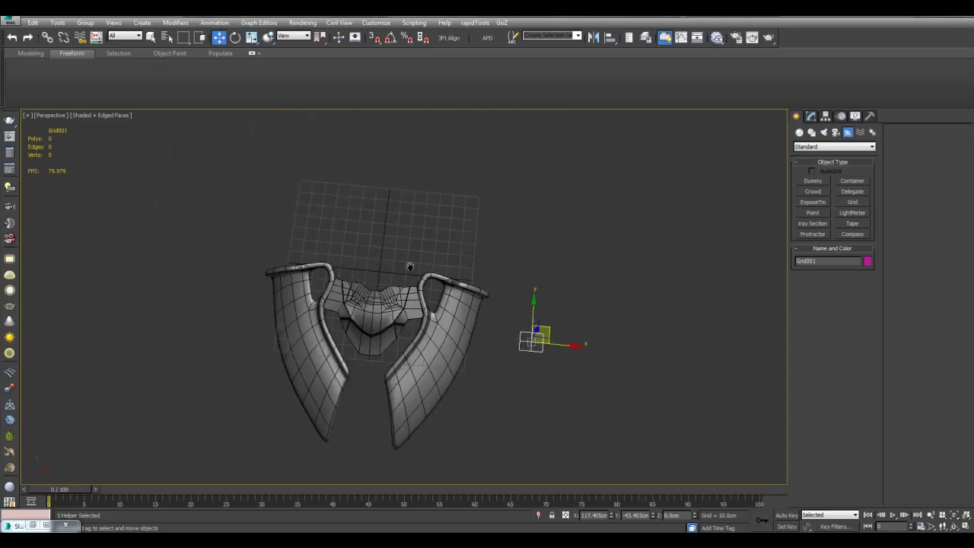
Step: Isolate the Grid helper and make it the active grid
middle_drag(410, 266, 436, 290)
key(alt+q)
scroll(320, 258, down, 5)
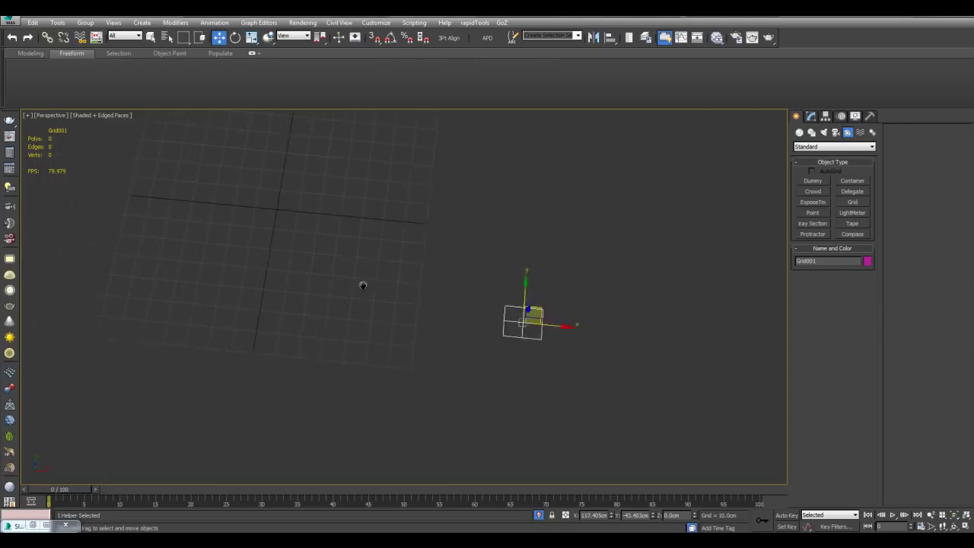
middle_drag(530, 322, 530, 331)
right_click(530, 331)
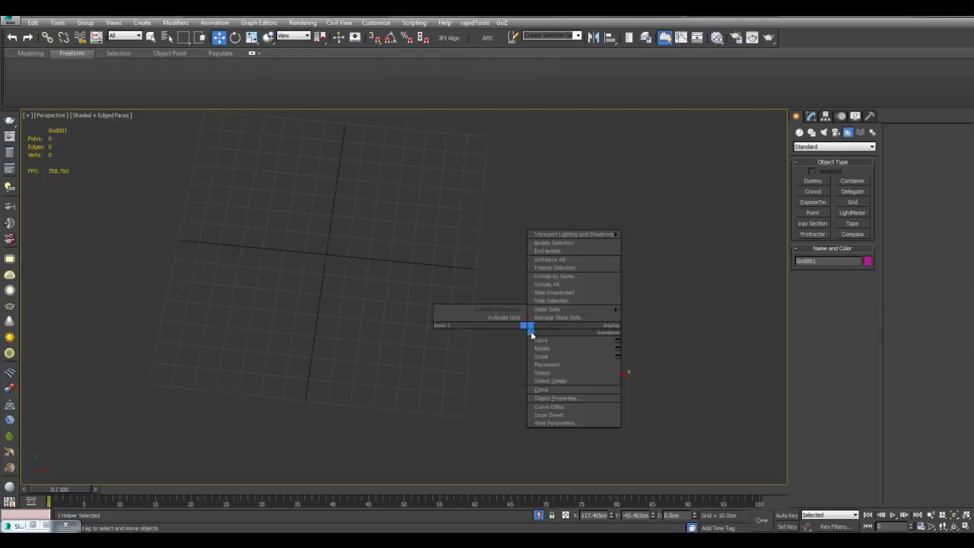
click(510, 319)
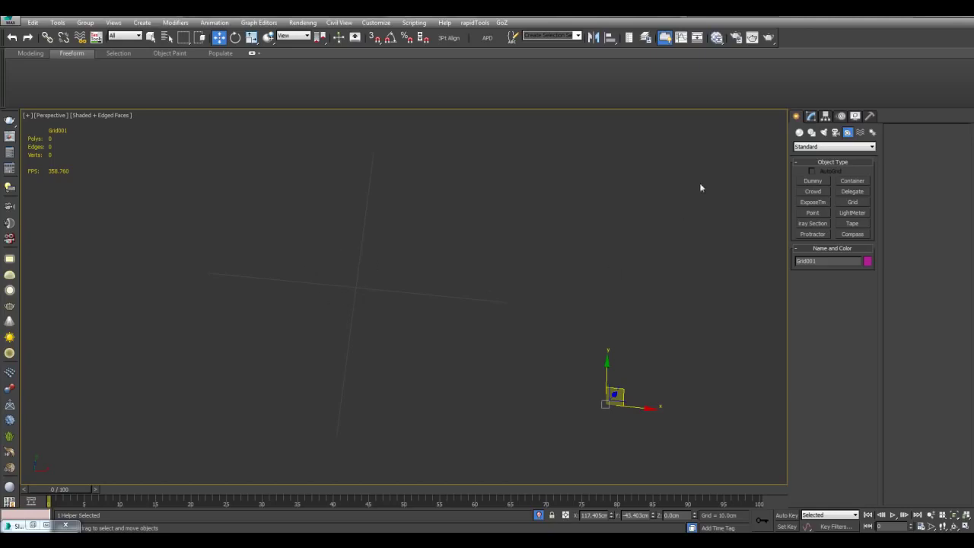
Step: Set the Grid helper's spacing to 2 cm
click(811, 116)
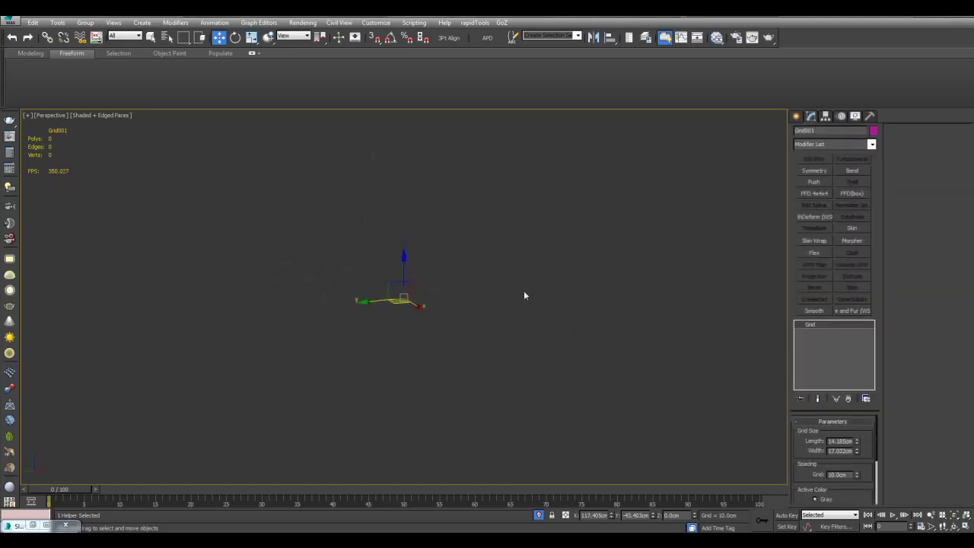
alt+middle_drag(462, 349, 554, 402)
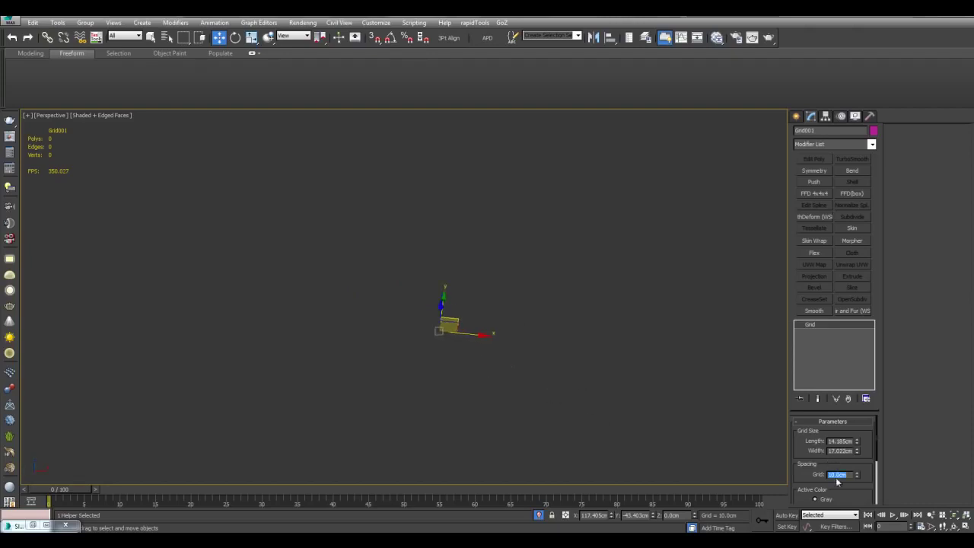
text(2)
key(Return)
middle_drag(537, 373, 560, 367)
scroll(465, 267, down, 4)
Step: Set the Grid helper's length and width to 12 cm and exit isolation
mouse_move(487, 335)
middle_down()
mouse_move(511, 365)
mouse_move(475, 324)
middle_up()
text(12)
key(Return)
scroll(522, 357, down, 4)
key(alt+q)
scroll(472, 345, down, 5)
scroll(546, 333, up, 8)
scroll(544, 331, up, 5)
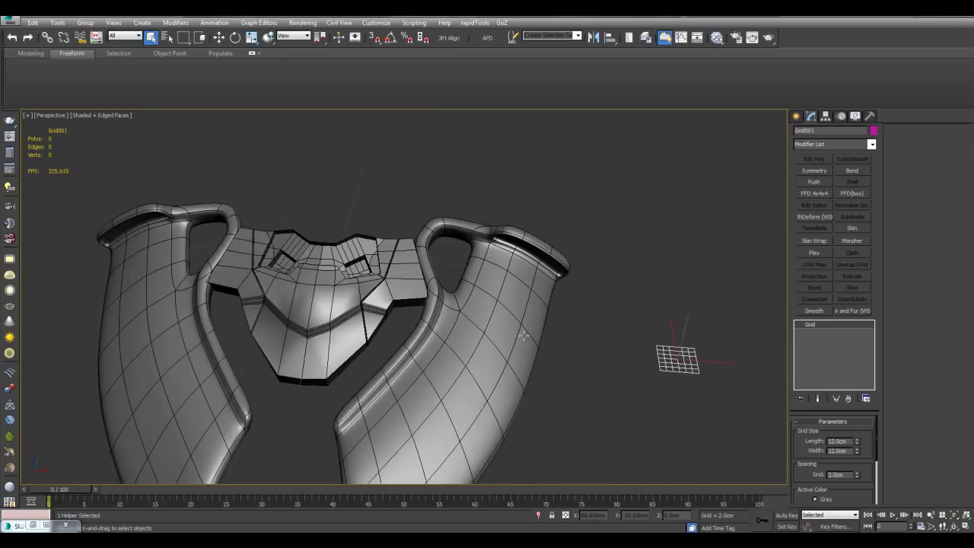
scroll(537, 327, up, 6)
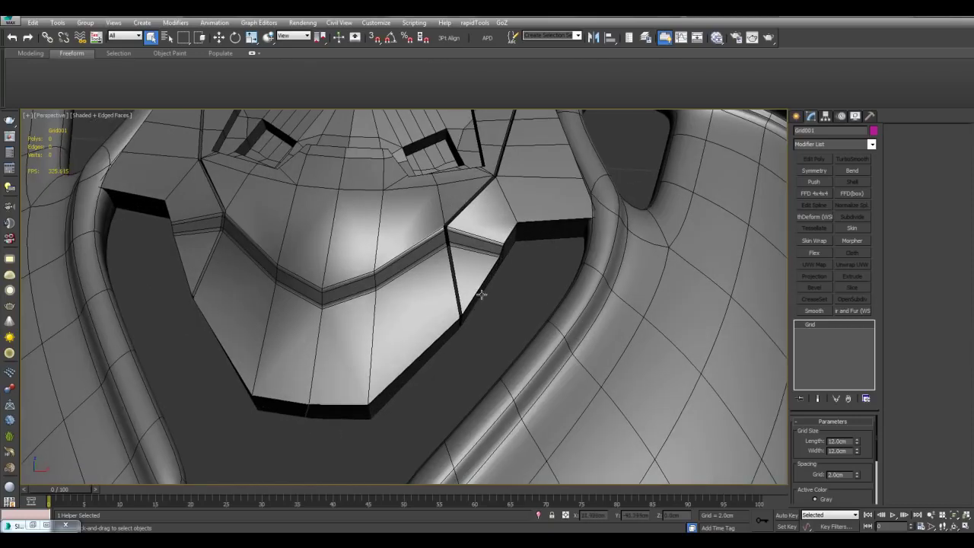
click(411, 308)
scroll(411, 306, down, 7)
key(ctrl+z)
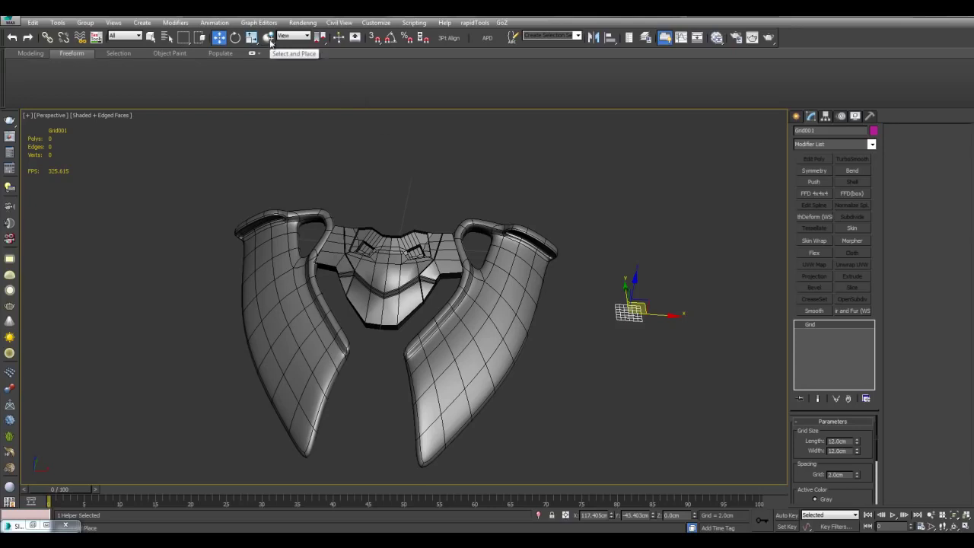
Step: Place the Grid helper on the surface of the centre panel's lower section with Select and Place
middle_drag(606, 296, 603, 279)
scroll(674, 321, up, 3)
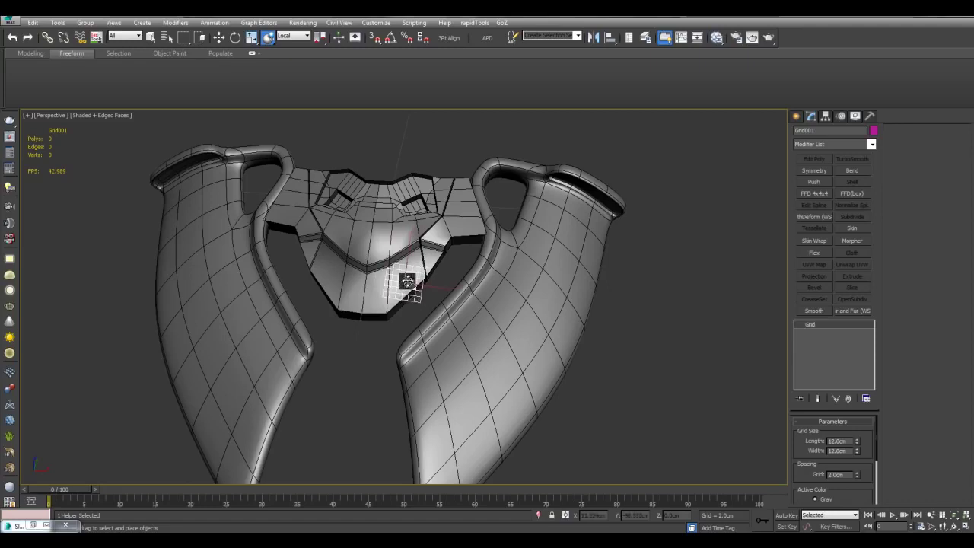
scroll(450, 299, up, 5)
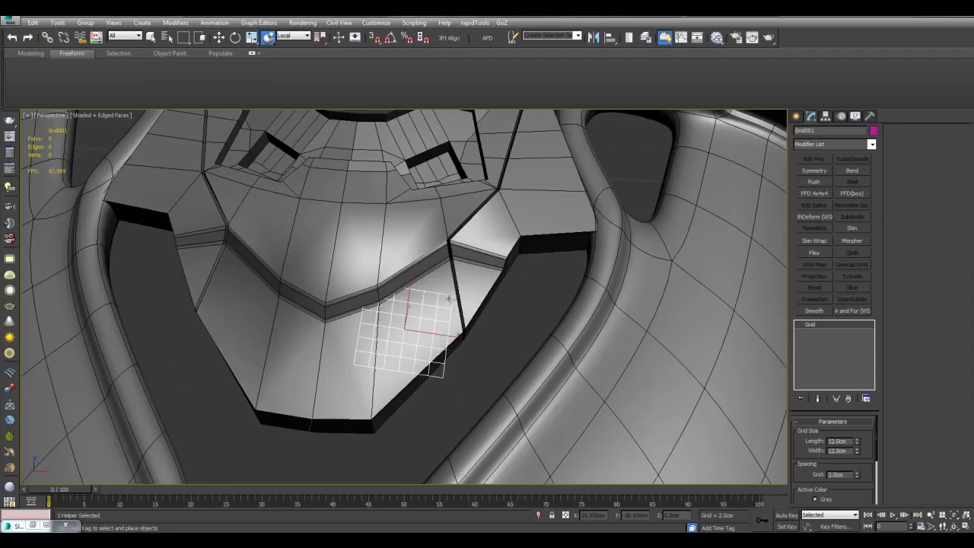
scroll(459, 297, down, 5)
alt+middle_drag(434, 298, 458, 356)
Step: Align the Grid helper to the recessed floor of the centre panel's notch with Normal Align
scroll(484, 306, up, 5)
key(w)
scroll(438, 272, up, 3)
key(alt+n)
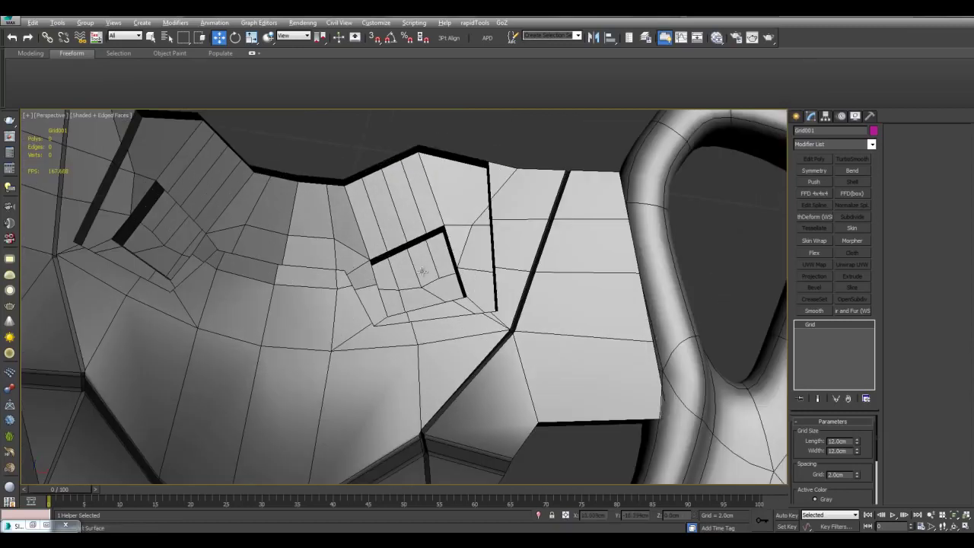
scroll(432, 306, up, 3)
mouse_move(427, 291)
middle_down()
mouse_move(432, 306)
mouse_move(443, 282)
middle_up()
key(q)
Step: Select the four strip polygons above the centre panel's notch and set the reference coordinate system to Grid
click(512, 251)
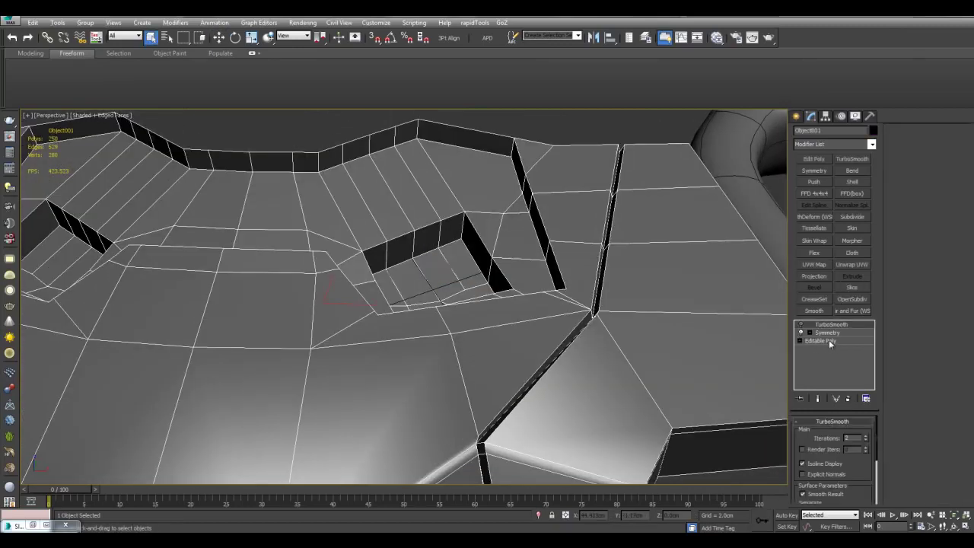
click(831, 342)
middle_drag(449, 221, 483, 276)
key(4)
drag(464, 261, 392, 242)
key(w)
middle_drag(477, 235, 518, 300)
click(284, 84)
Step: Try to move the strip polygons along the active grid's vertical axis, cancel the move and clear the polygon selection
scroll(514, 266, up, 2)
scroll(513, 209, down, 5)
middle_drag(503, 225, 507, 222)
scroll(506, 228, up, 4)
middle_drag(472, 266, 460, 289)
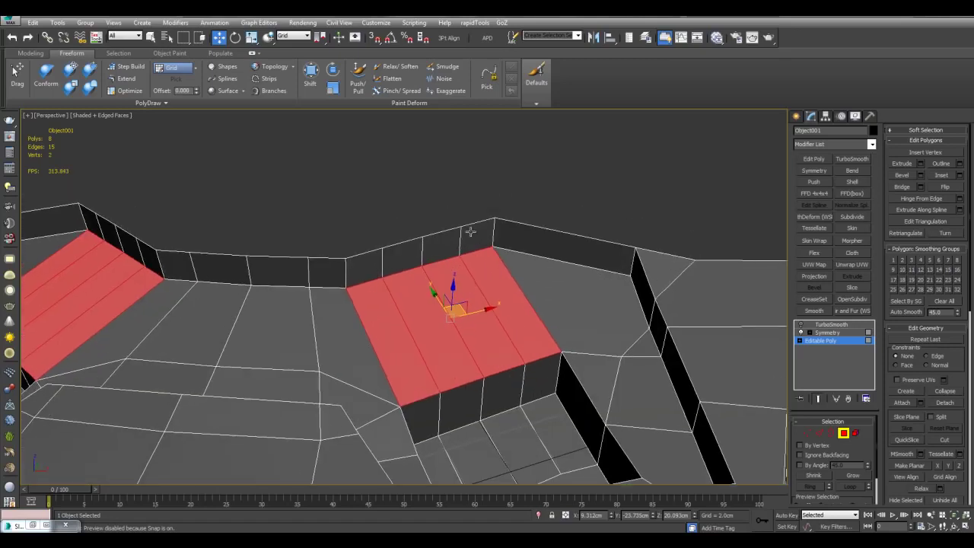
alt+middle_drag(508, 315, 443, 235)
alt+middle_drag(440, 274, 513, 361)
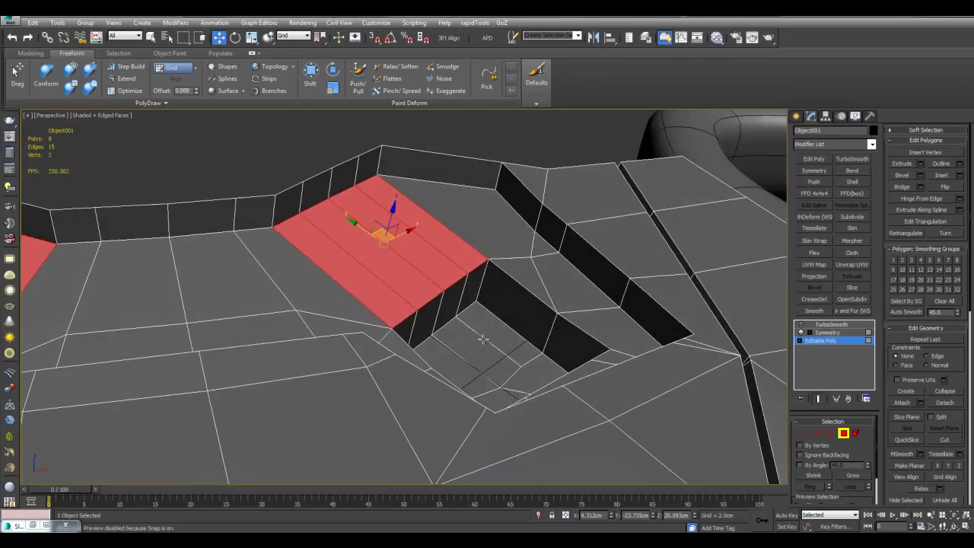
alt+middle_drag(464, 333, 362, 213)
drag(385, 214, 387, 199)
right_click(387, 199)
alt+middle_drag(535, 229, 500, 228)
scroll(500, 228, down, 3)
key(q)
click(576, 211)
middle_drag(578, 229, 570, 241)
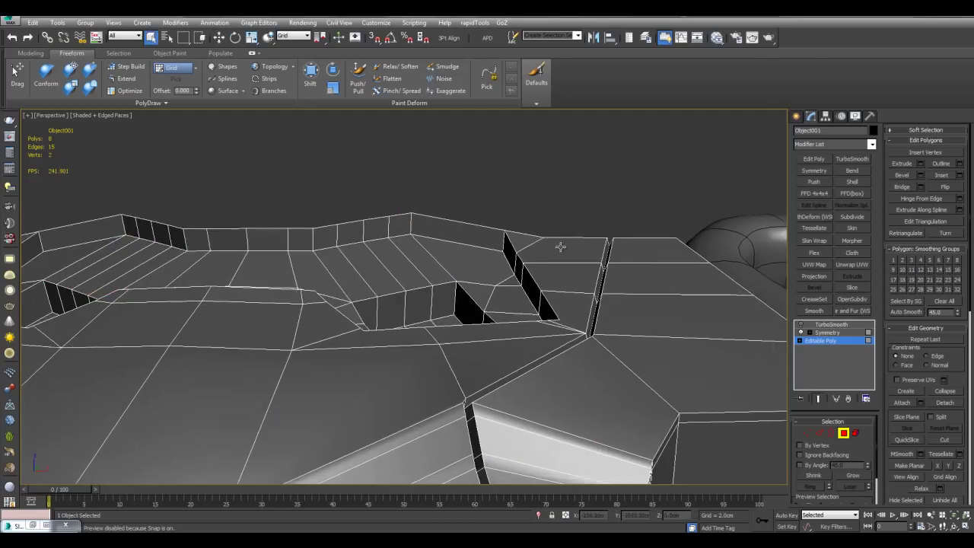
Step: Select the polygons of the tapered strip between the two diagonal grooves beside the notch
ctrl+click(564, 299)
alt+middle_drag(564, 299, 544, 244)
scroll(544, 244, down, 3)
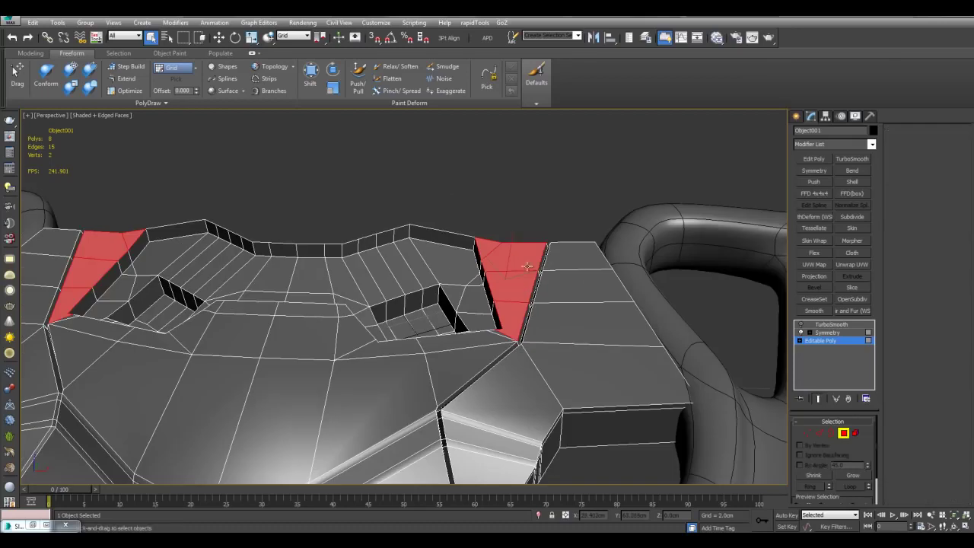
Step: Leave polygon editing, select only the Grid helper and reposition it on the tapered strip between the grooves
key(4)
ctrl+click(423, 312)
alt+click(456, 276)
alt+middle_drag(500, 264, 508, 293)
scroll(517, 281, up, 3)
key(w)
drag(559, 262, 547, 273)
key(q)
Step: Return to the centre panel's polygons and add the polygon beneath the notch to the selection
click(562, 242)
click(839, 342)
key(4)
middle_drag(545, 241, 547, 232)
key(alt+x)
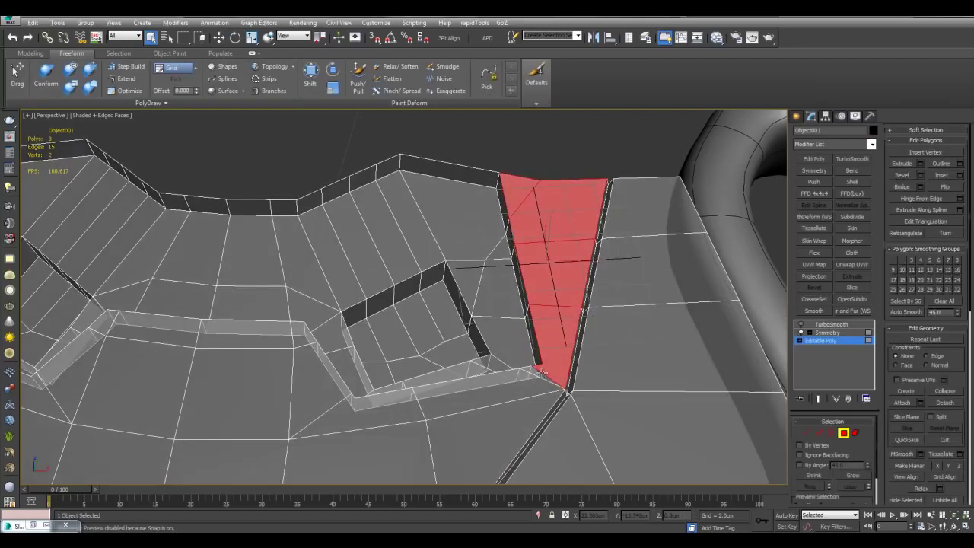
ctrl+click(519, 381)
middle_drag(416, 386, 485, 328)
key(alt+x)
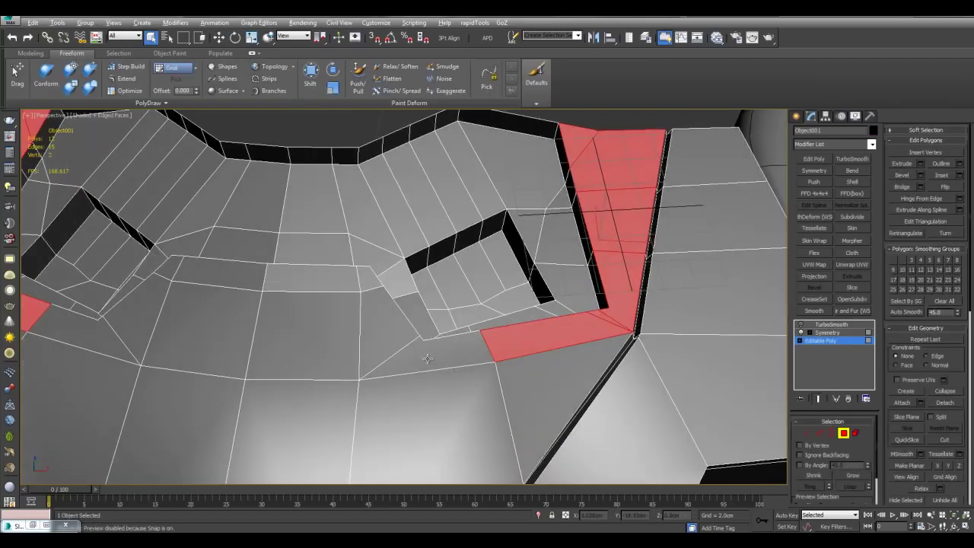
Step: Extend the polygon selection across the panel's whole central area below the notches, down to the V-shaped groove
ctrl+click(438, 354)
ctrl+click(392, 343)
ctrl+click(309, 282)
ctrl+click(299, 326)
scroll(313, 324, down, 4)
alt+middle_drag(329, 322, 398, 296)
ctrl+click(481, 337)
key(alt+x)
ctrl+click(353, 341)
ctrl+click(306, 338)
key(alt+x)
Step: Toggle the modifier stack's end result off and on to check the polygon selection
click(819, 399)
click(818, 399)
middle_drag(592, 284, 583, 306)
scroll(551, 322, up, 3)
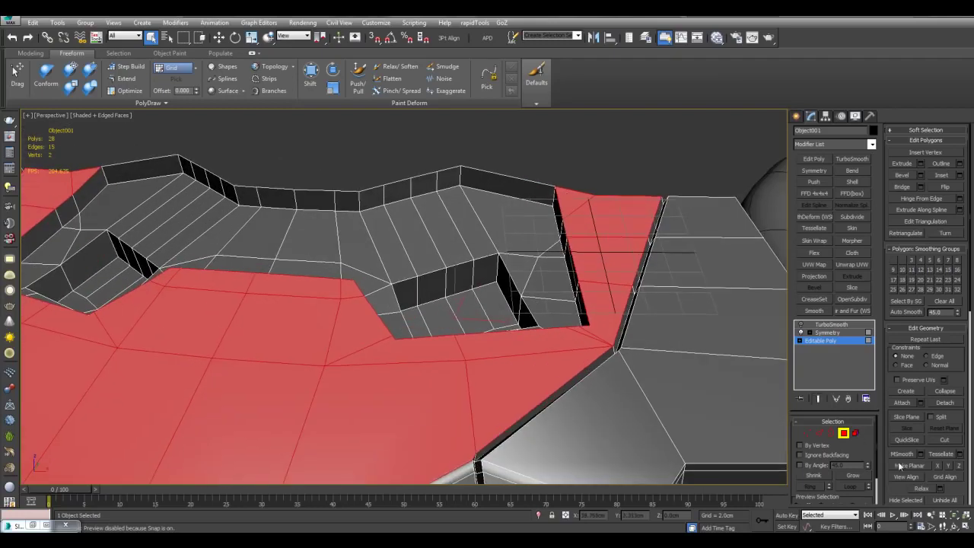
Step: Leave polygon editing, select the Grid helper and activate the home grid
middle_drag(585, 291, 529, 269)
scroll(529, 269, down, 3)
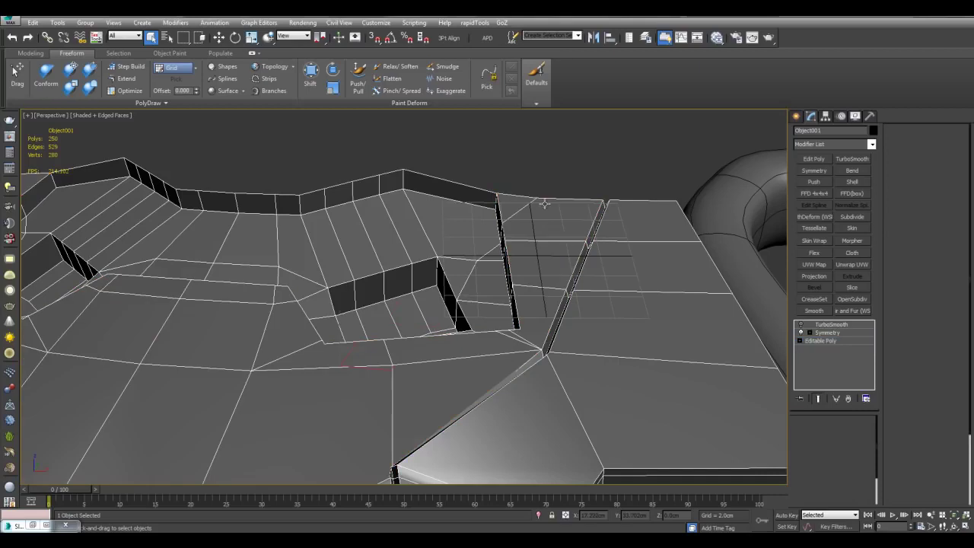
drag(445, 206, 647, 320)
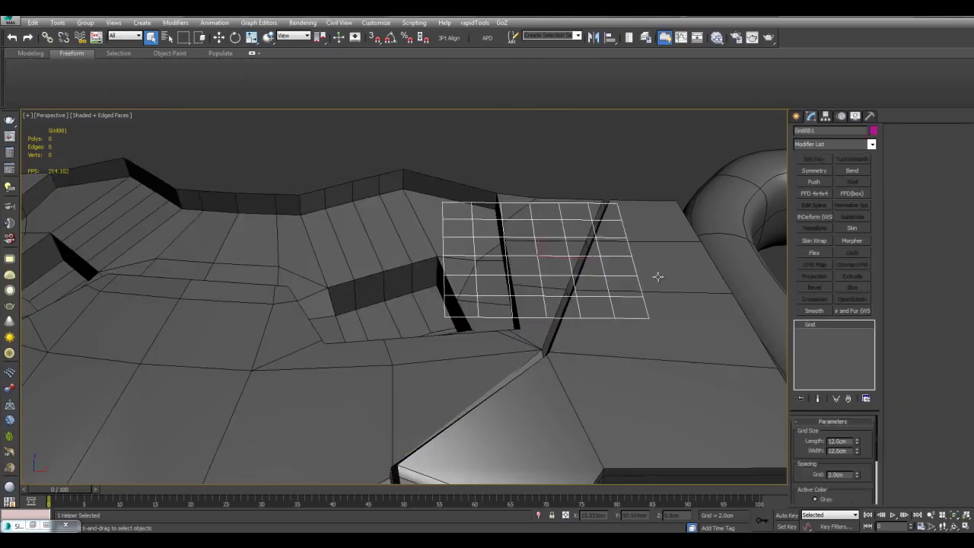
scroll(597, 276, down, 4)
alt+middle_drag(522, 258, 426, 218)
scroll(426, 218, up, 5)
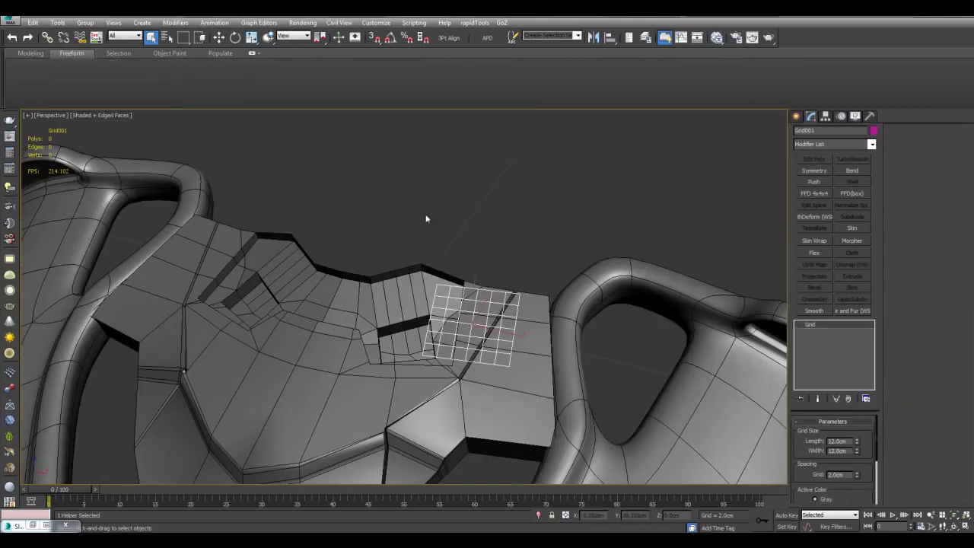
right_click(511, 271)
click(490, 252)
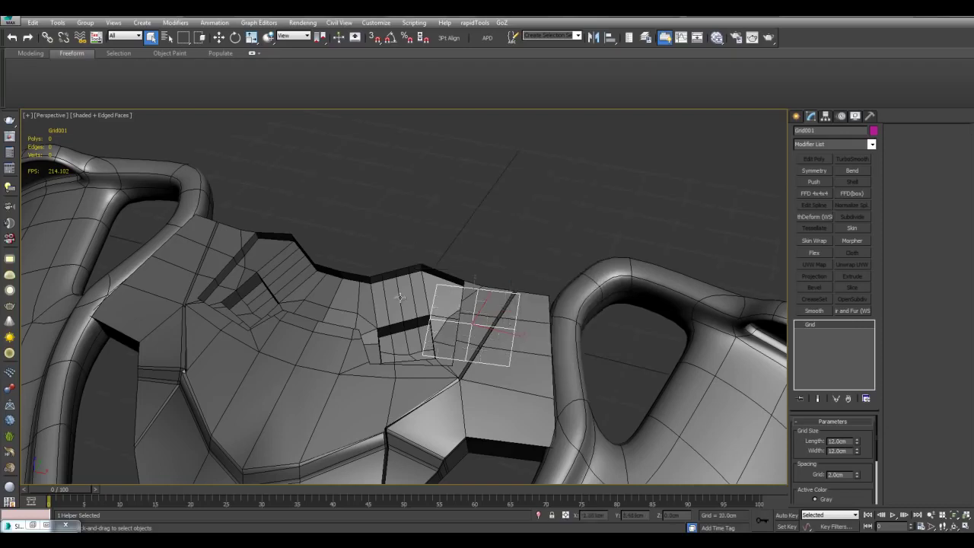
Step: Grid Align the centre panel's selected polygons to the home grid
click(400, 298)
click(809, 340)
key(4)
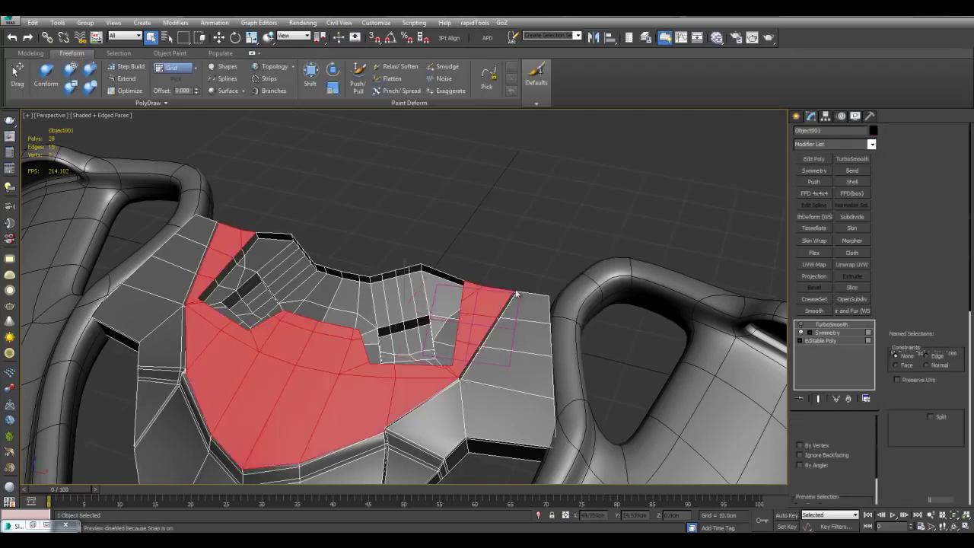
middle_drag(529, 279, 544, 266)
scroll(543, 265, up, 3)
click(946, 479)
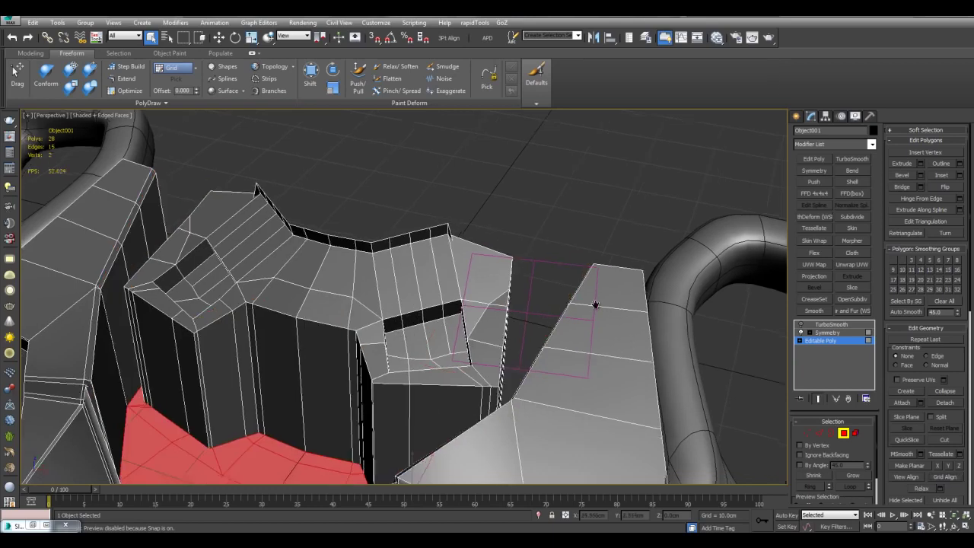
Step: Inspect the flattened polygons from below and undo the Grid Align
scroll(596, 305, down, 5)
alt+middle_drag(572, 298, 507, 259)
scroll(398, 310, up, 3)
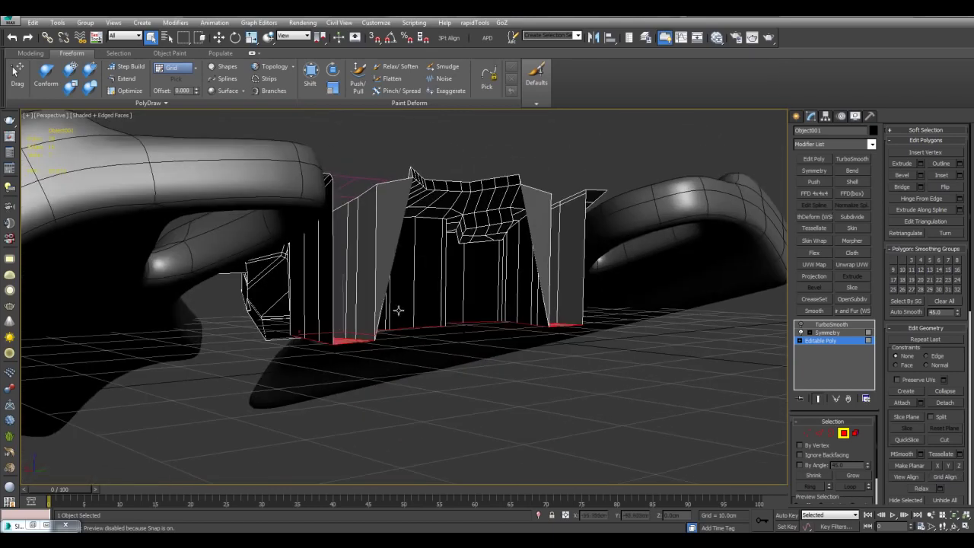
alt+middle_drag(400, 308, 556, 348)
key(ctrl+z)
Step: Leave polygon editing, select the Grid helper on the tapered strip and make it the active grid
middle_drag(550, 272, 542, 323)
key(4)
drag(504, 283, 434, 206)
alt+click(581, 326)
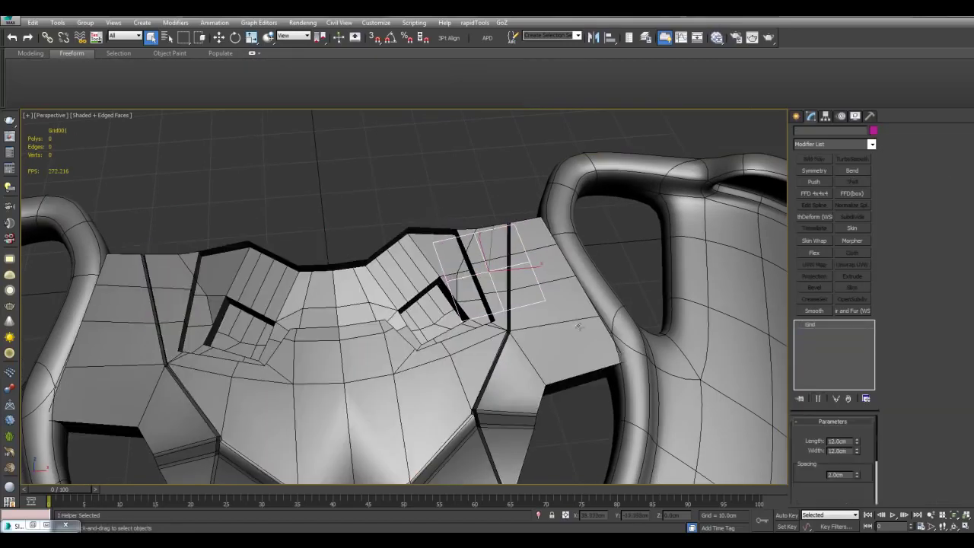
right_click(524, 268)
click(503, 252)
alt+middle_drag(576, 274, 606, 241)
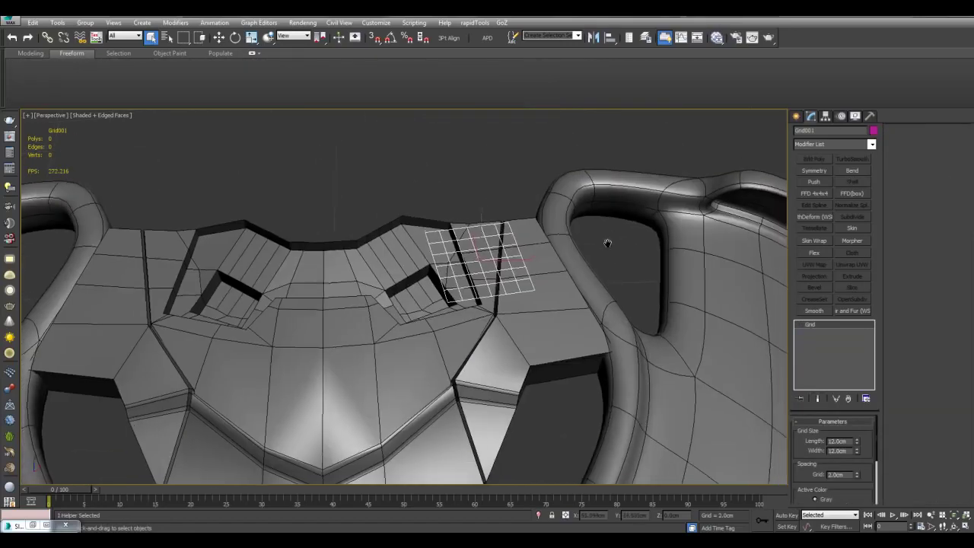
Step: Create a Cylinder primitive on the active helper grid between the two diagonal grooves
scroll(607, 241, up, 3)
click(796, 118)
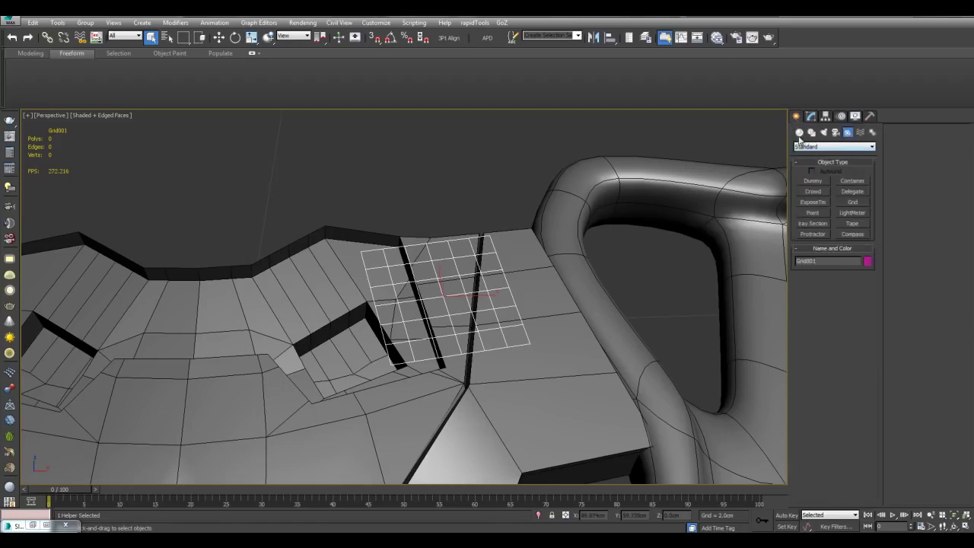
click(799, 133)
click(812, 202)
scroll(469, 303, up, 3)
drag(468, 310, 487, 282)
click(496, 232)
right_click(504, 228)
scroll(522, 264, up, 4)
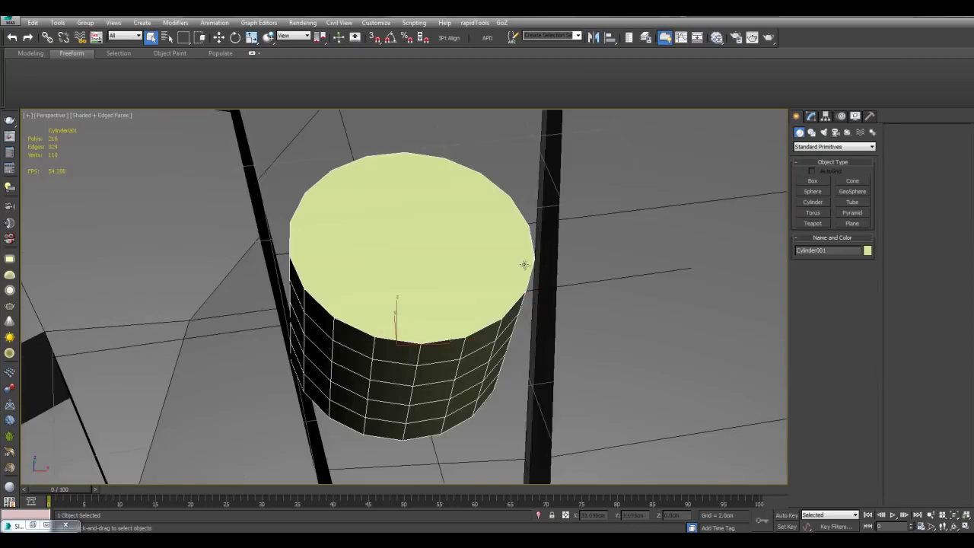
Step: Delete the cylinder standing on the tapered strip between the two diagonal grooves
scroll(524, 264, down, 6)
mouse_move(457, 267)
alt+middle_down()
mouse_move(398, 260)
mouse_move(390, 320)
mouse_move(491, 301)
mouse_move(503, 265)
mouse_move(474, 274)
alt+middle_up()
key(Delete)
middle_drag(488, 306, 386, 302)
scroll(506, 281, up, 3)
scroll(464, 293, up, 3)
scroll(443, 317, down, 3)
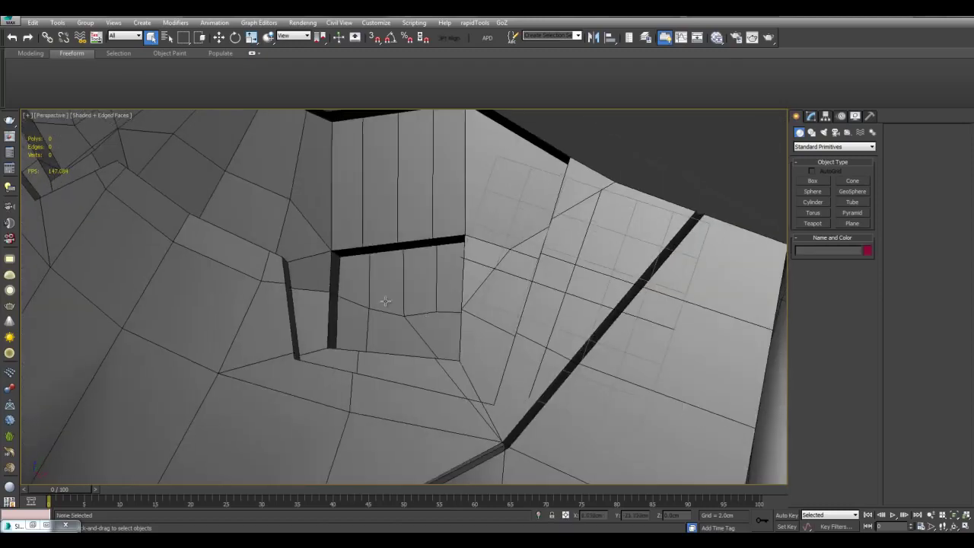
Step: Select the Grid helper and place it inside the four-sided recess
drag(611, 140, 538, 163)
alt+click(499, 266)
alt+middle_drag(487, 286, 510, 302)
scroll(510, 303, up, 3)
drag(486, 295, 483, 323)
key(w)
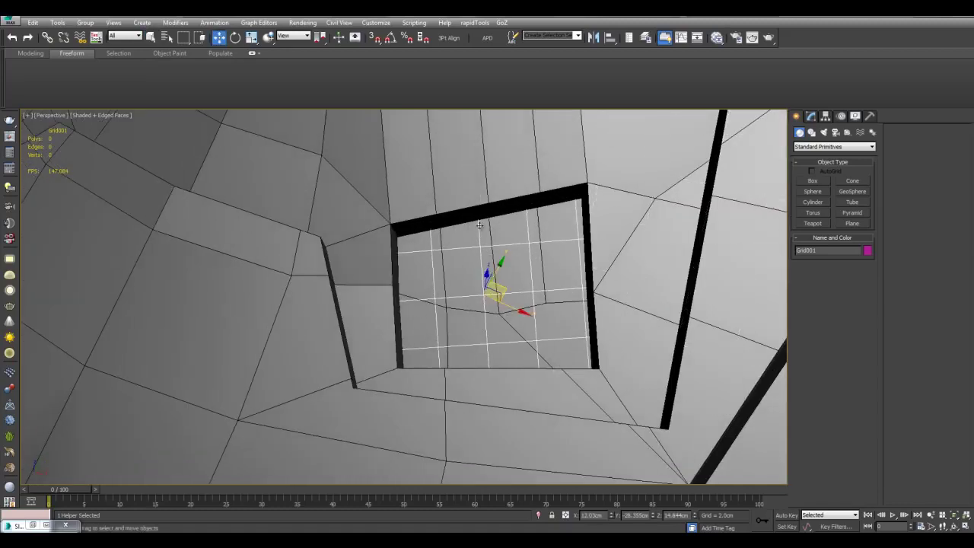
Step: Create a Box primitive on the active grid filling the recess, about 5.67 cm long and 7 cm wide
click(812, 183)
alt+middle_drag(626, 279, 517, 282)
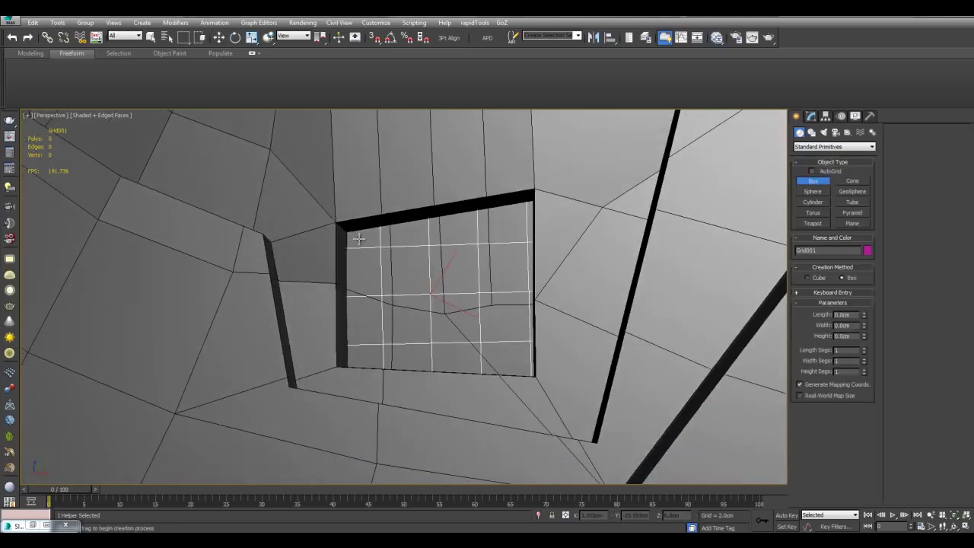
drag(355, 232, 528, 369)
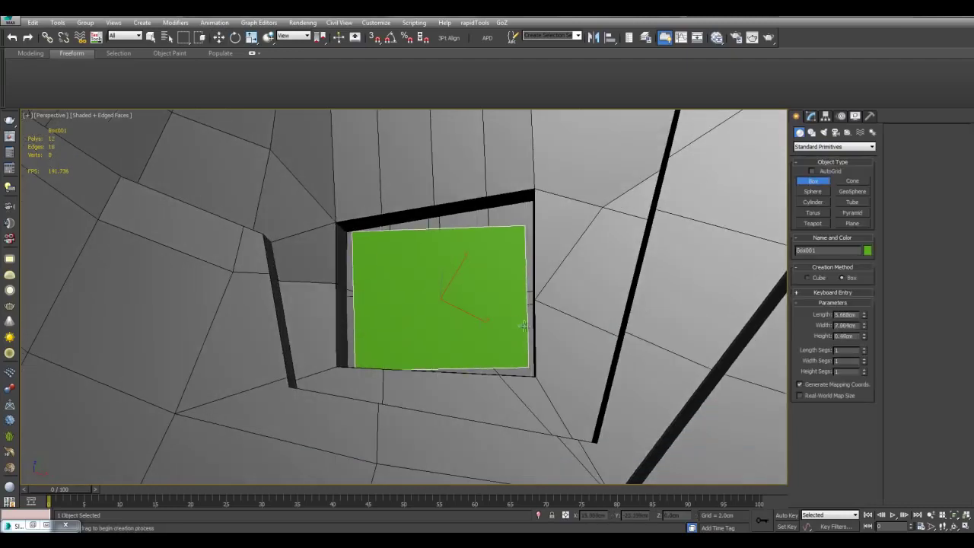
click(514, 289)
key(w)
alt+middle_drag(508, 275, 538, 217)
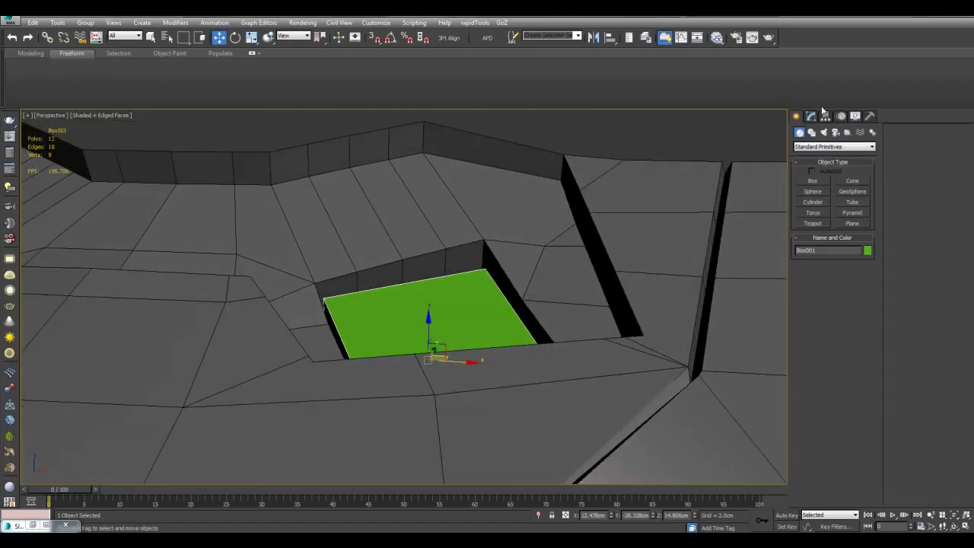
Step: Adjust the parameters of the green box in the recess, with its height at about 2.36 cm
click(812, 117)
scroll(609, 252, up, 2)
mouse_move(700, 306)
alt+middle_down()
mouse_move(728, 332)
mouse_move(690, 305)
mouse_move(694, 322)
alt+middle_up()
drag(866, 454, 865, 433)
alt+middle_drag(635, 316, 609, 351)
scroll(801, 216, down, 1)
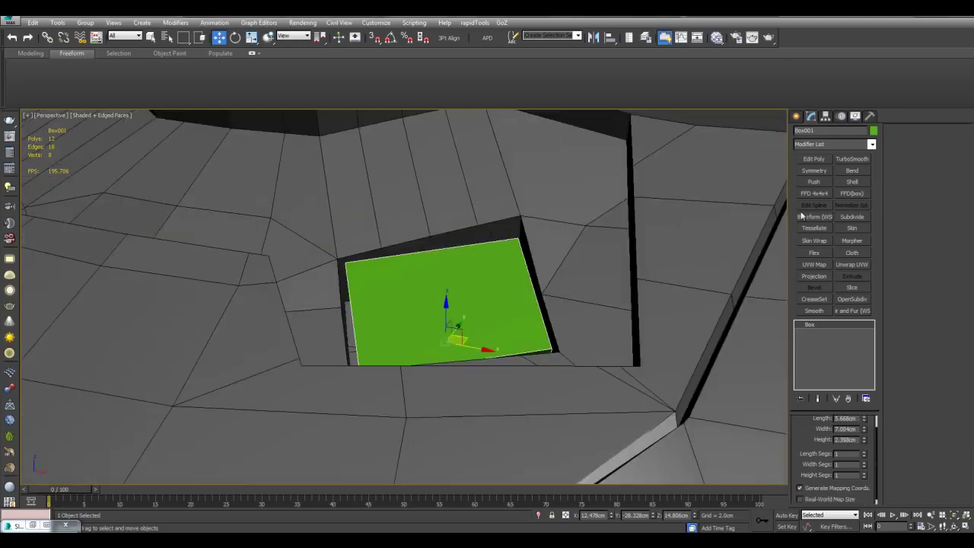
Step: Add two Symmetry modifiers to the box, mirroring it across its X and Y axes
click(826, 173)
alt+middle_drag(525, 247, 486, 296)
scroll(491, 266, down, 2)
scroll(704, 357, up, 2)
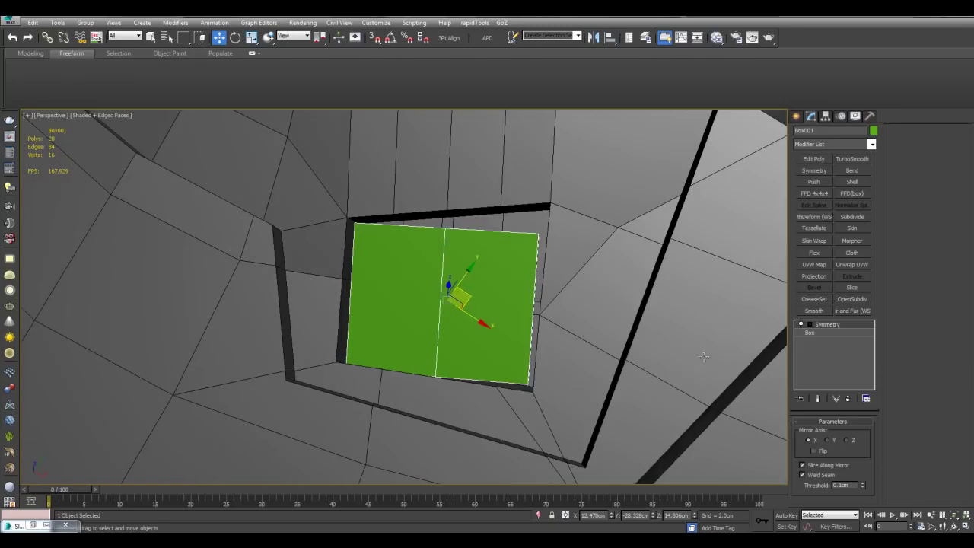
alt+middle_drag(753, 397, 776, 375)
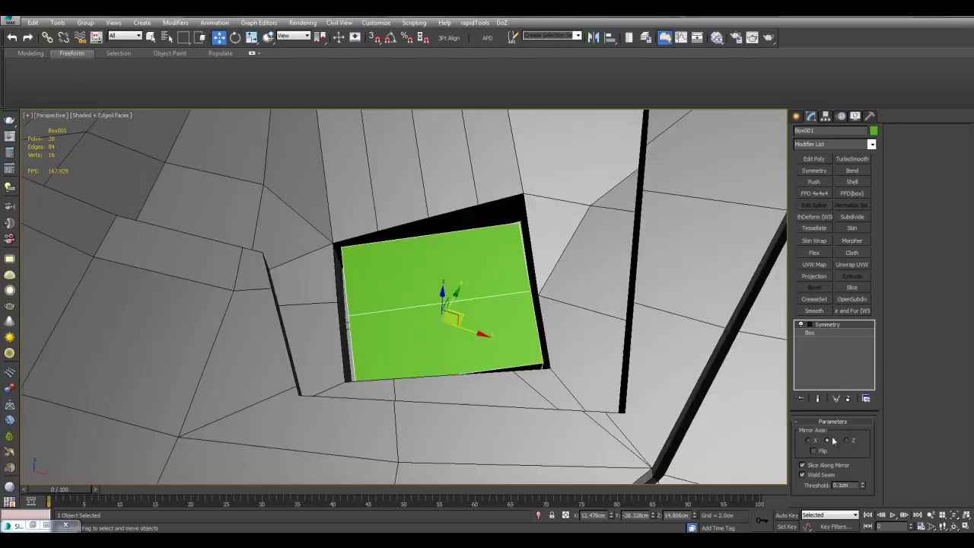
middle_drag(695, 336, 697, 356)
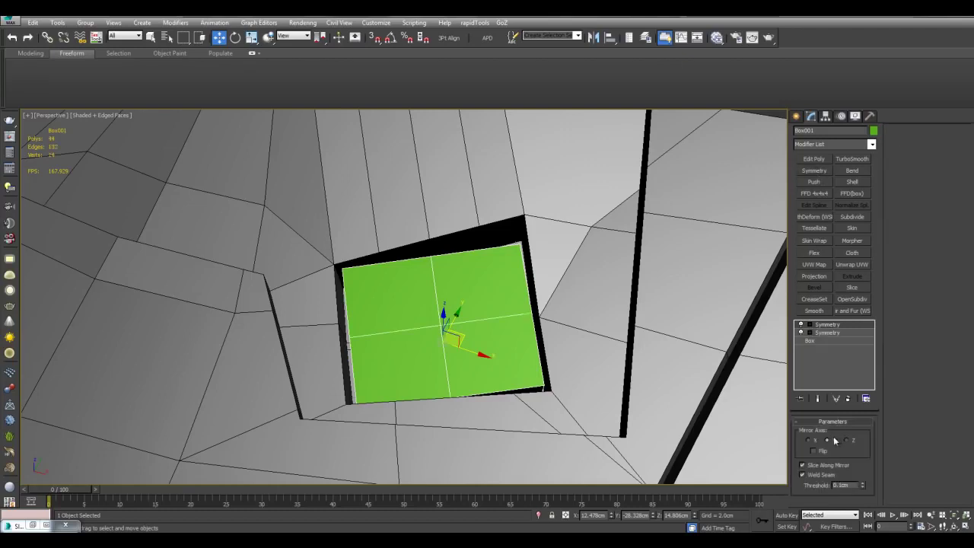
Step: Insert an Edit Poly modifier between the base Box and its two Symmetry modifiers
click(824, 334)
right_click(827, 330)
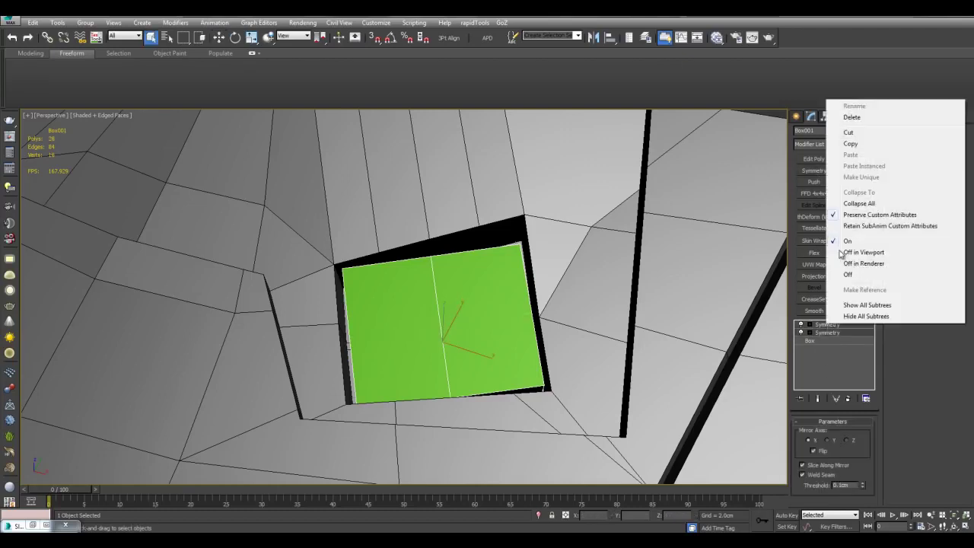
click(851, 145)
click(819, 342)
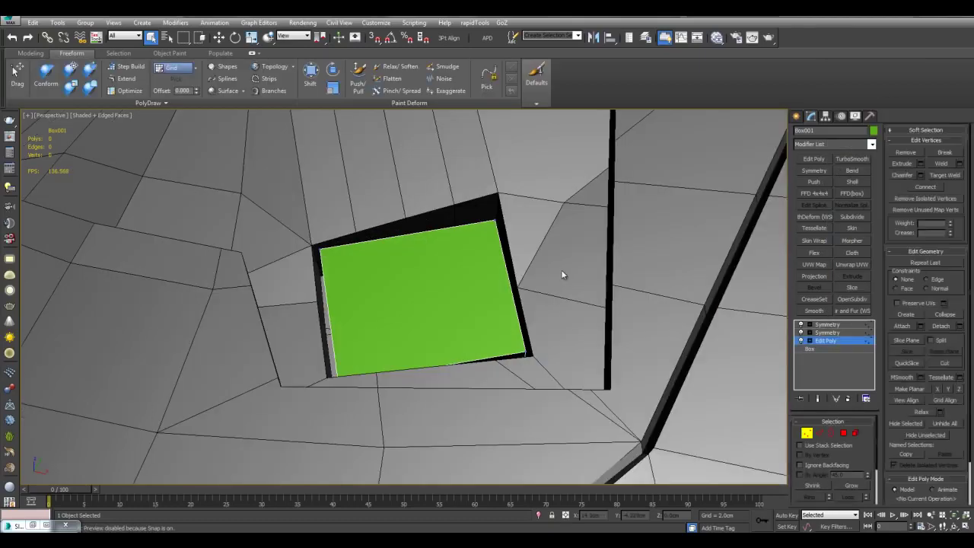
scroll(561, 271, up, 3)
alt+middle_drag(542, 300, 512, 317)
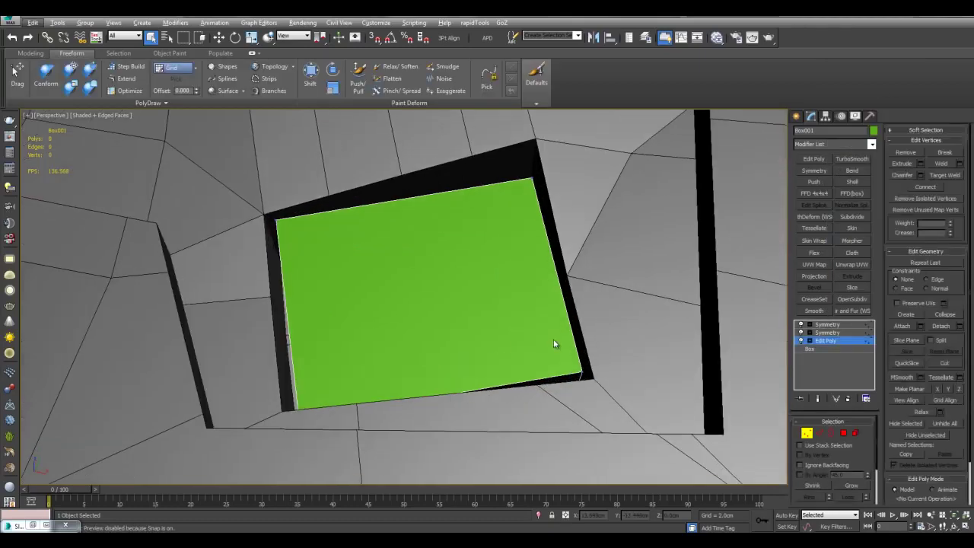
Step: Select edge rings on the box in both directions and connect them to divide its top face into a grid
key(2)
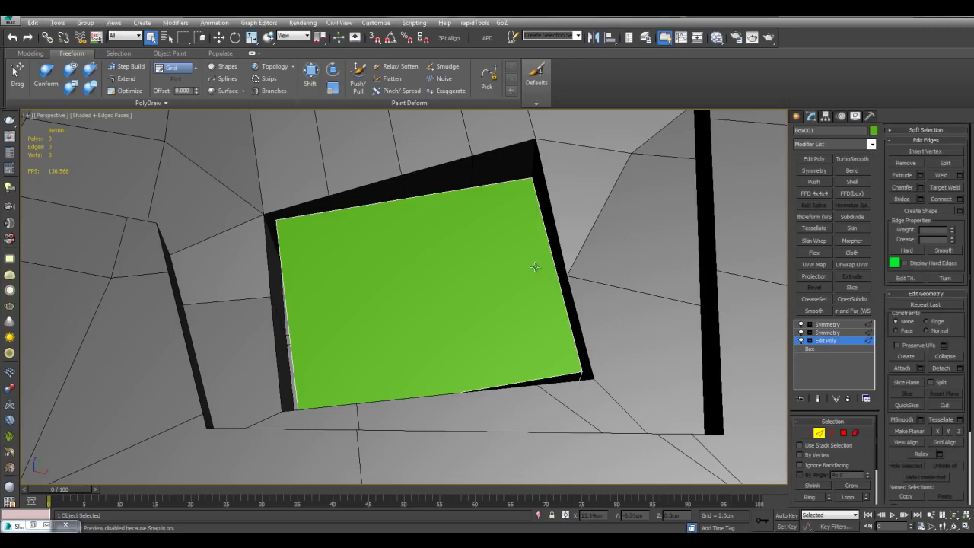
key(alt+r)
key(ctrl+shift+e)
click(485, 296)
key(alt+r)
key(ctrl+shift+e)
click(489, 296)
click(544, 223)
key(alt+r)
key(ctrl+shift+e)
text(2)
click(498, 296)
key(alt+r)
key(ctrl+shift+e)
click(525, 296)
click(489, 210)
key(alt+r)
key(ctrl+shift+e)
click(493, 297)
Step: Select a block of polygons near the box's top corner, inset it and make its outline circular
key(4)
click(494, 244)
click(853, 484)
middle_drag(498, 217, 489, 236)
scroll(489, 236, up, 4)
click(941, 256)
mouse_move(542, 207)
mouse_down()
mouse_move(533, 244)
mouse_move(545, 220)
mouse_up()
middle_drag(513, 235, 494, 254)
key(alt+g)
Step: Scale the circular polygon selection and move it closer to the box's corner
key(r)
drag(494, 254, 494, 283)
alt+middle_drag(494, 283, 501, 242)
key(w)
drag(508, 214, 529, 204)
alt+middle_drag(530, 204, 536, 227)
key(r)
drag(479, 257, 480, 272)
scroll(480, 272, up, 3)
middle_drag(481, 272, 472, 304)
Step: Bevel the circular polygons as a group with zero height to add a thin ring, and scale them slightly
click(942, 257)
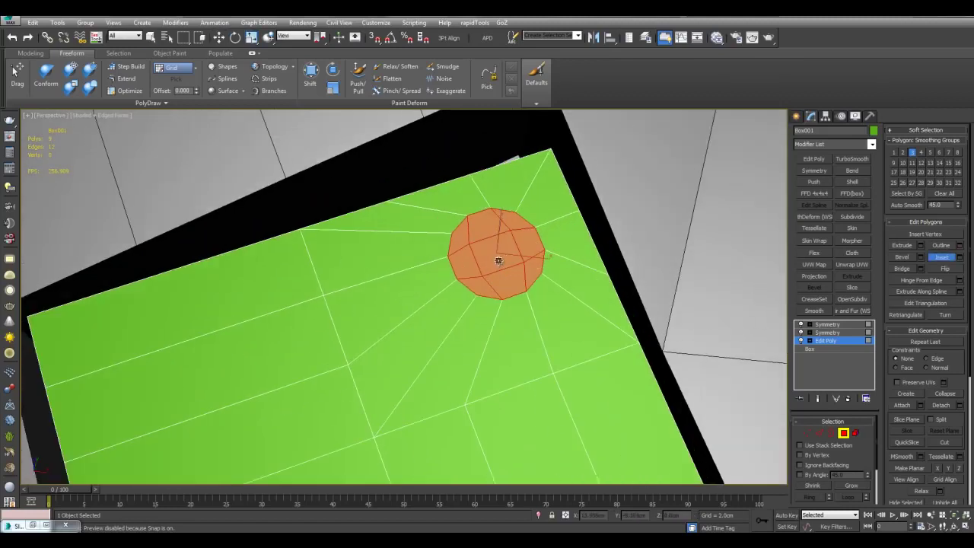
key(z)
alt+middle_drag(497, 261, 501, 231)
click(921, 257)
click(539, 288)
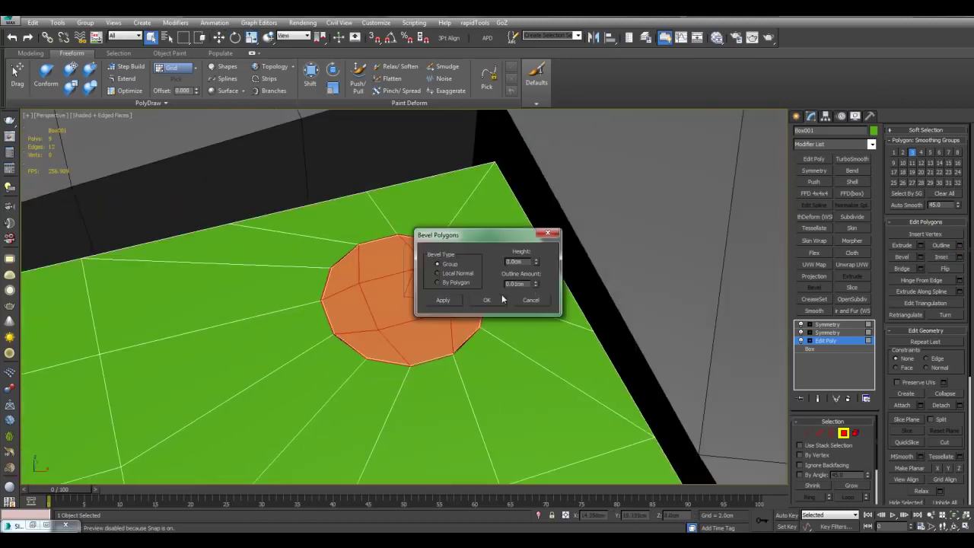
click(491, 299)
key(r)
drag(407, 294, 407, 308)
key(q)
Step: Bevel the circular polygons again for a second thin ring and sink them into the box as a round hole
scroll(472, 293, down, 3)
alt+middle_drag(480, 295, 500, 278)
scroll(500, 279, up, 4)
key(ctrl+shift+b)
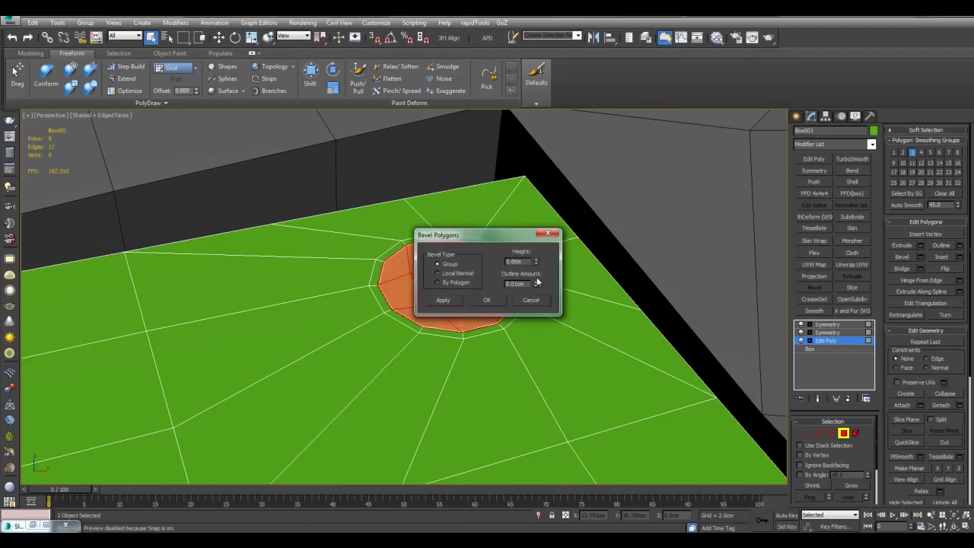
click(488, 299)
key(r)
drag(448, 316, 449, 328)
Step: Bevel the hole's floor with zero height and a negative outline to add an inner ring
key(ctrl+shift+b)
right_click(537, 262)
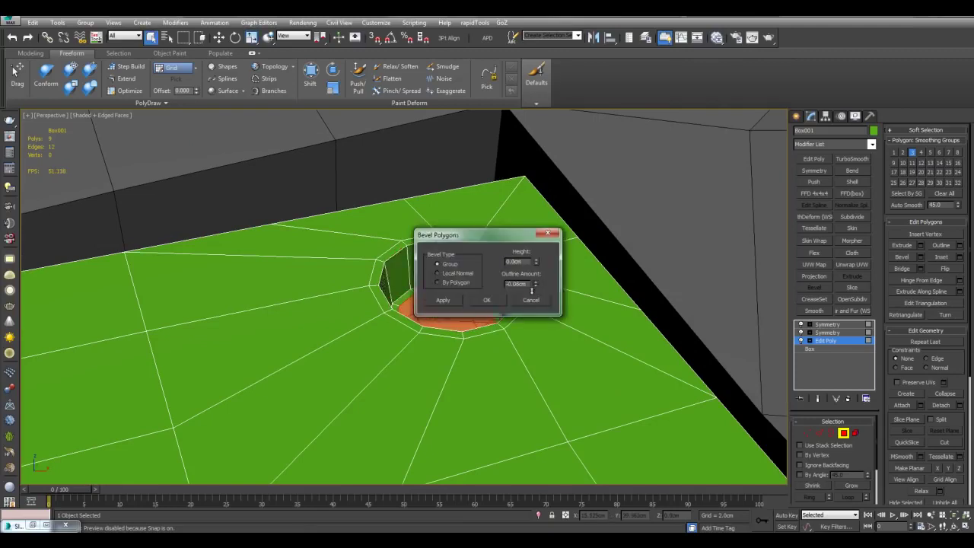
key(Return)
scroll(551, 289, down, 3)
Step: Toggle Flip on both Symmetry modifiers so the round hole is mirrored to all four corners of the plate
click(827, 325)
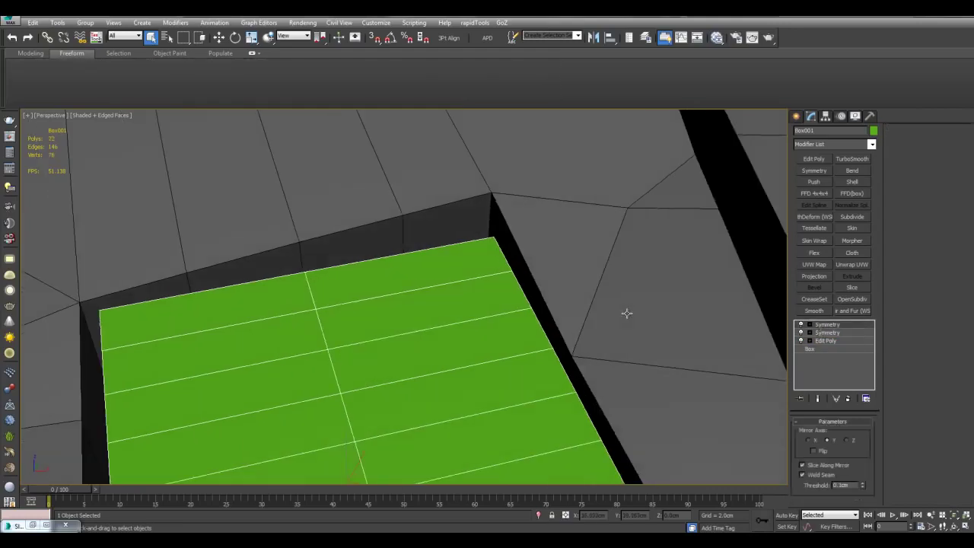
click(822, 452)
scroll(702, 360, down, 3)
middle_drag(701, 359, 740, 345)
click(827, 335)
click(817, 452)
click(832, 326)
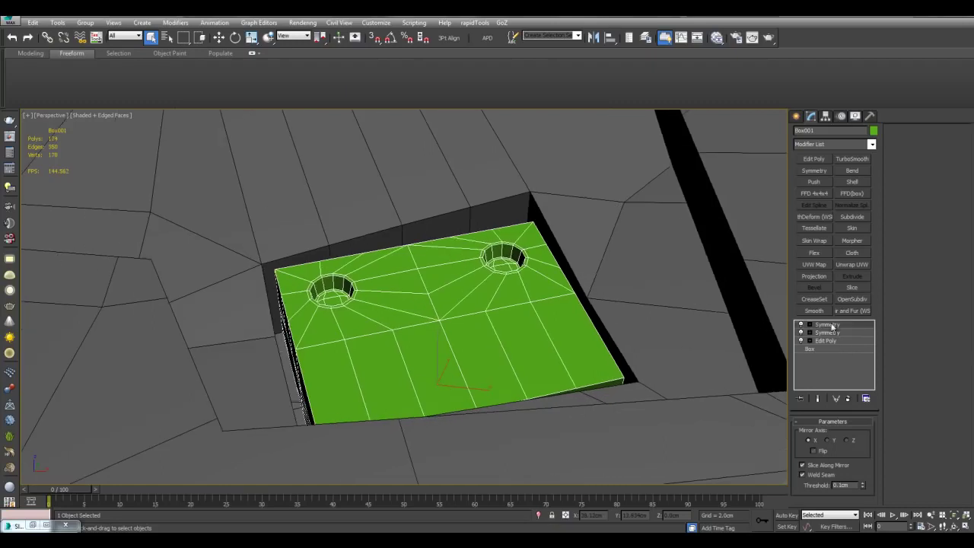
click(832, 326)
click(825, 451)
scroll(589, 303, down, 3)
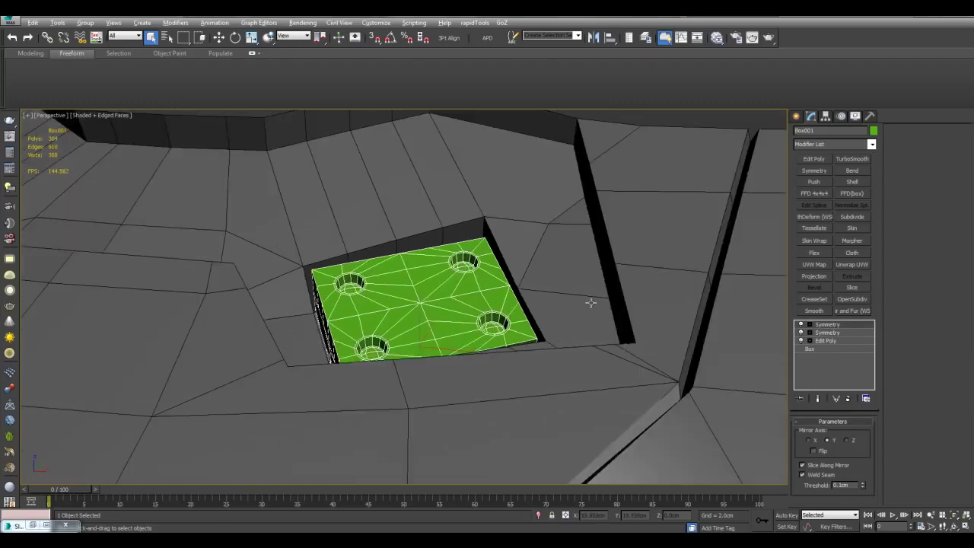
Step: Examine the four-hole plate in its recess, from the whole model down to the gap along its edge
alt+middle_drag(589, 303, 562, 162)
scroll(562, 163, down, 4)
click(548, 179)
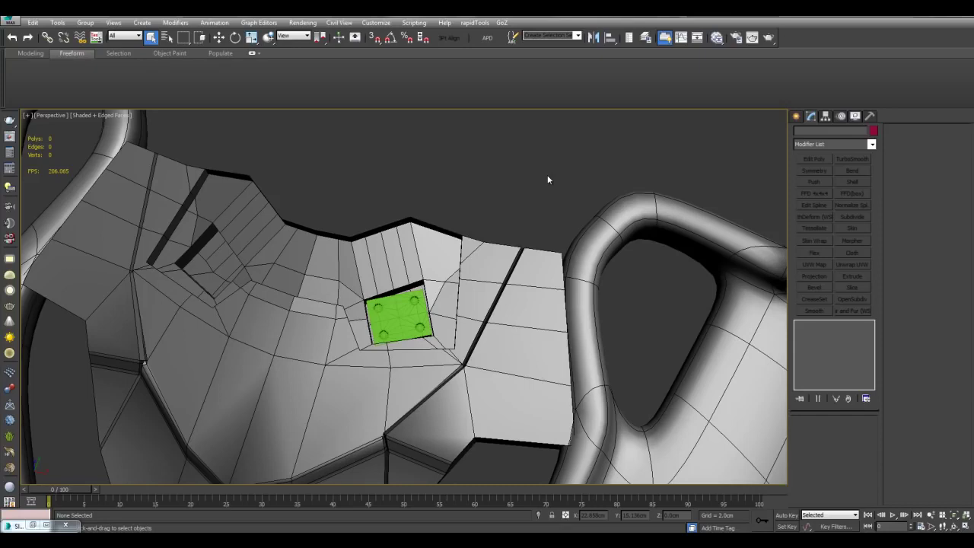
scroll(548, 180, up, 5)
click(419, 310)
middle_drag(453, 277, 460, 298)
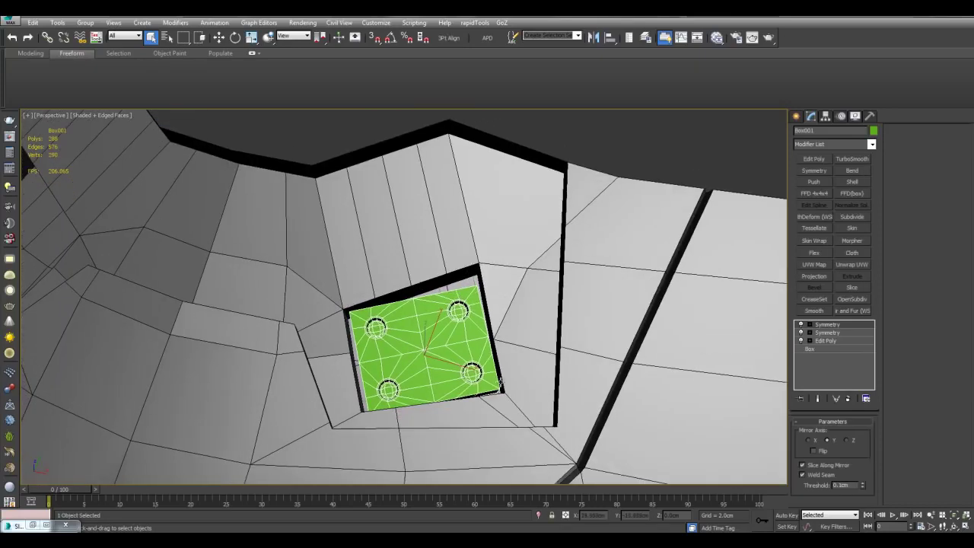
mouse_move(497, 306)
alt+middle_down()
mouse_move(502, 335)
mouse_move(500, 310)
mouse_move(518, 299)
alt+middle_up()
scroll(508, 300, up, 5)
Step: Edit the main model's Editable Poly vertices and select the inner corner vertex of the recess beside the plate
click(571, 281)
click(812, 336)
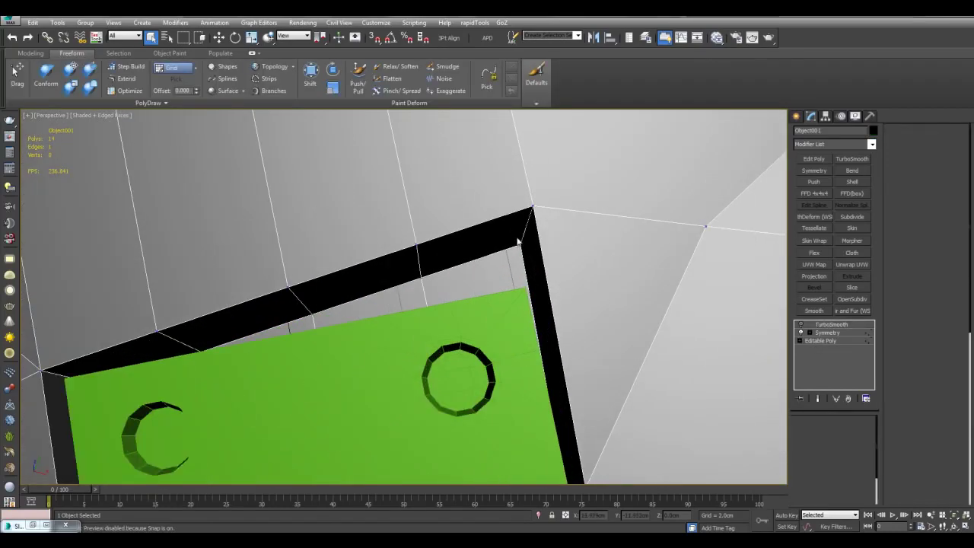
key(w)
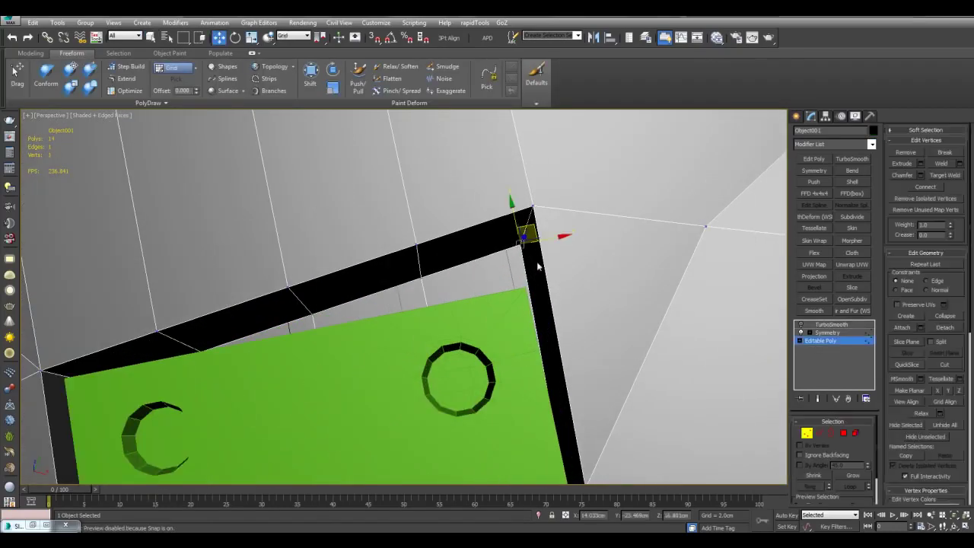
alt+middle_drag(537, 266, 535, 218)
Step: Turn on 3D snapping and move the recess's inner corner vertex onto the plate's corner
right_click(374, 37)
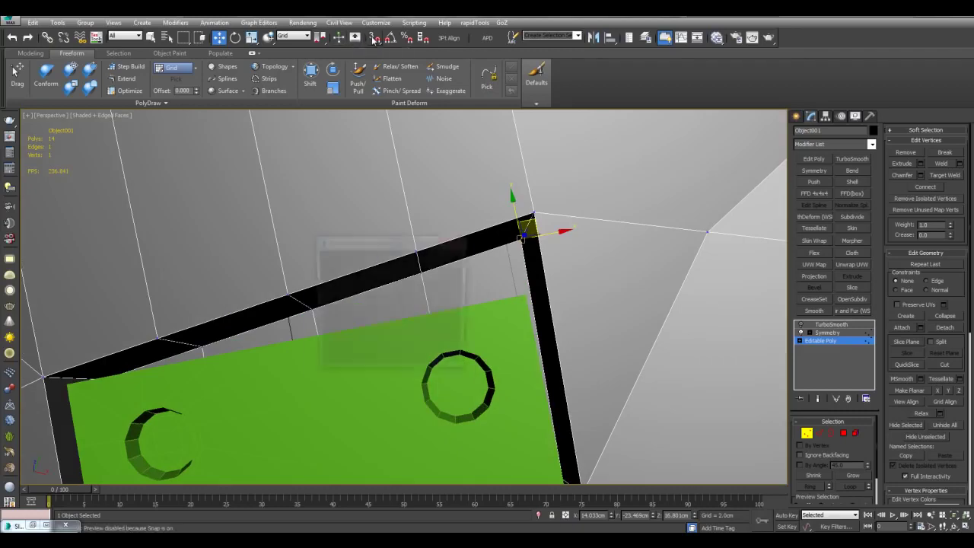
click(458, 239)
alt+middle_drag(459, 241, 468, 168)
scroll(516, 230, up, 6)
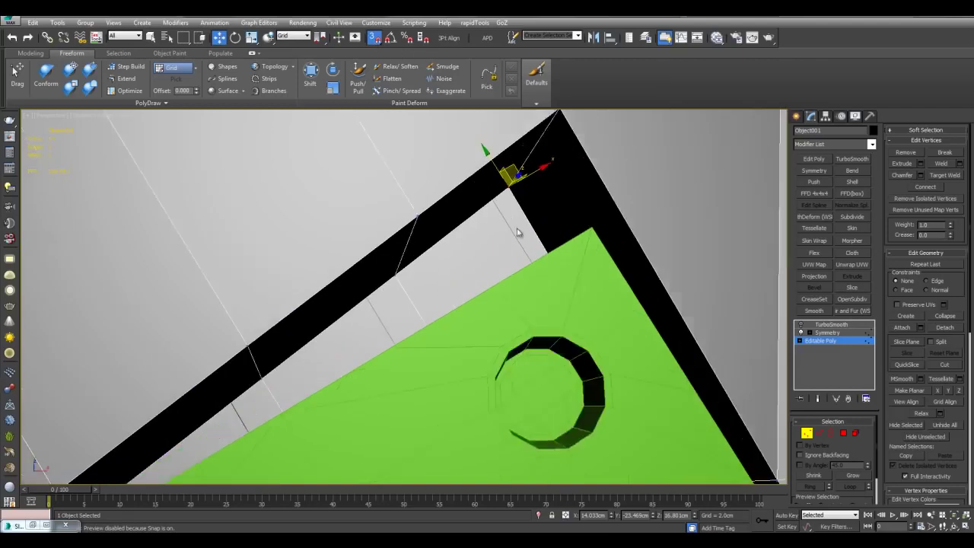
alt+middle_drag(512, 225, 534, 237)
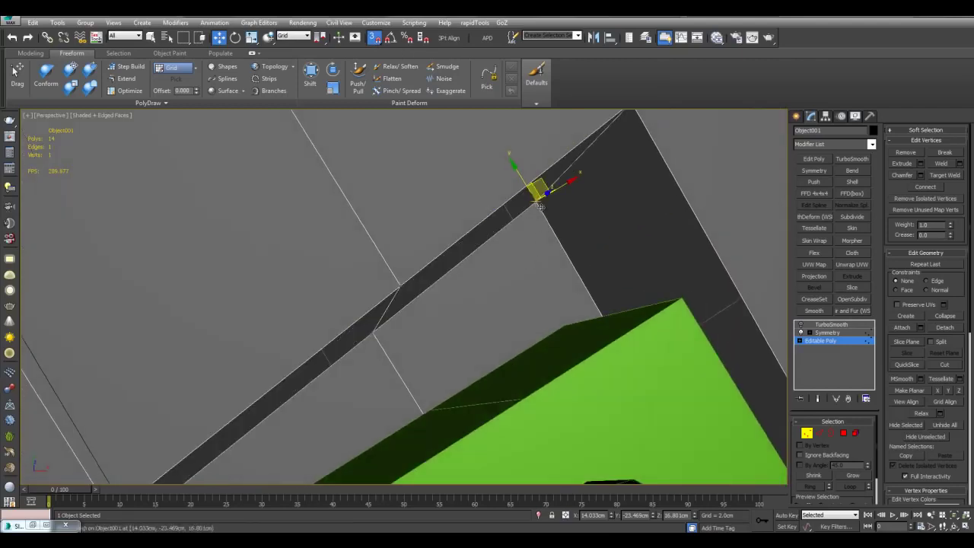
drag(537, 203, 566, 325)
alt+middle_drag(566, 325, 505, 267)
drag(495, 245, 482, 325)
middle_drag(439, 306, 513, 249)
scroll(513, 248, up, 5)
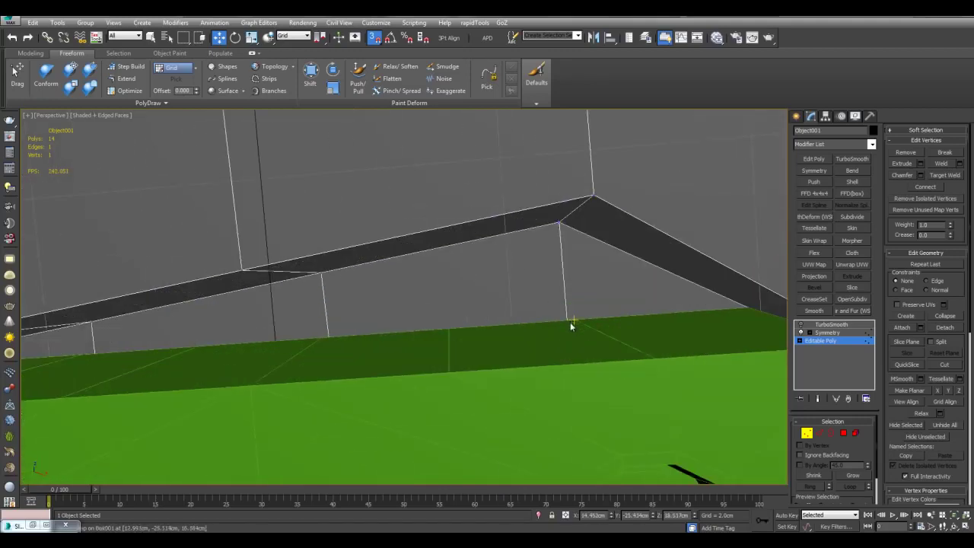
scroll(558, 231, down, 5)
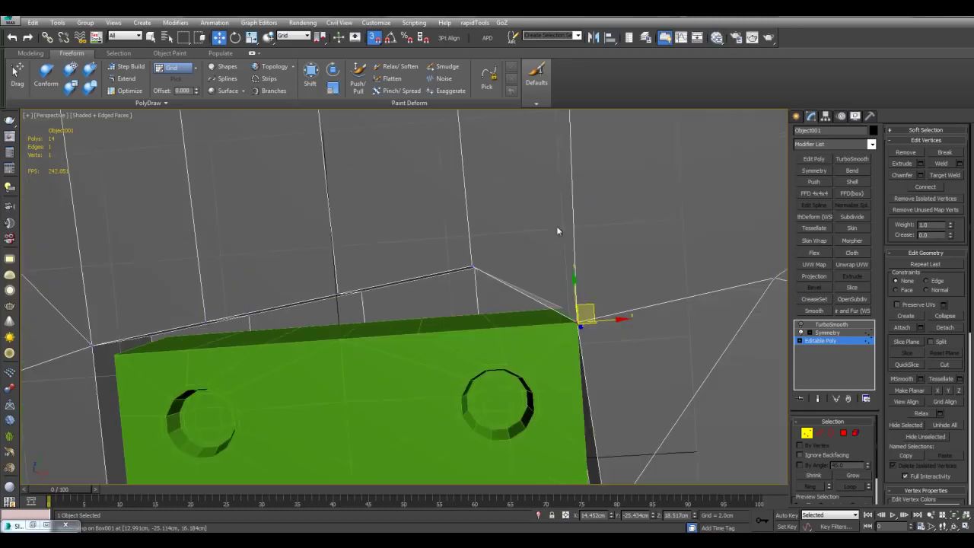
Step: Enable Edge/Segment snapping alongside Vertex and snap the neighbouring recess rim vertex onto the plate's edge
right_click(376, 39)
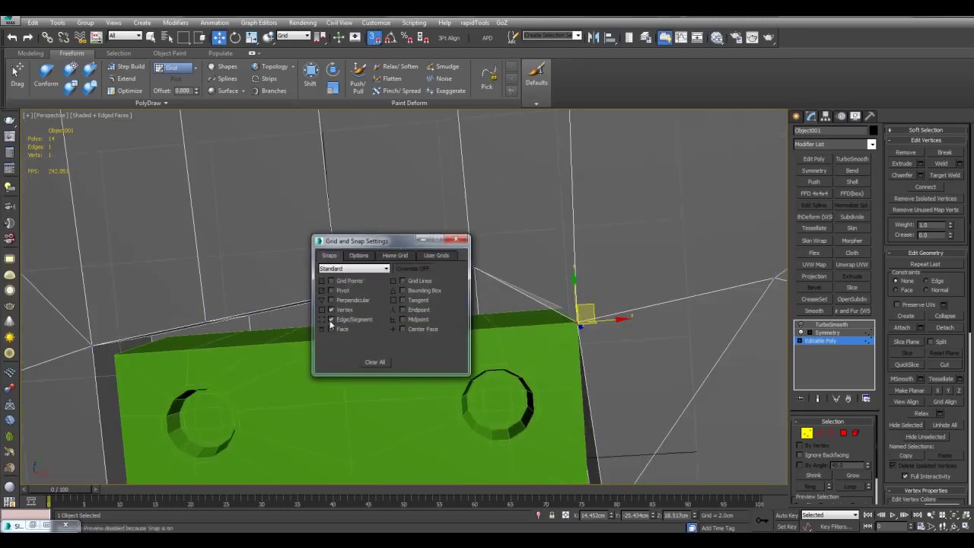
drag(411, 244, 290, 262)
scroll(439, 266, up, 5)
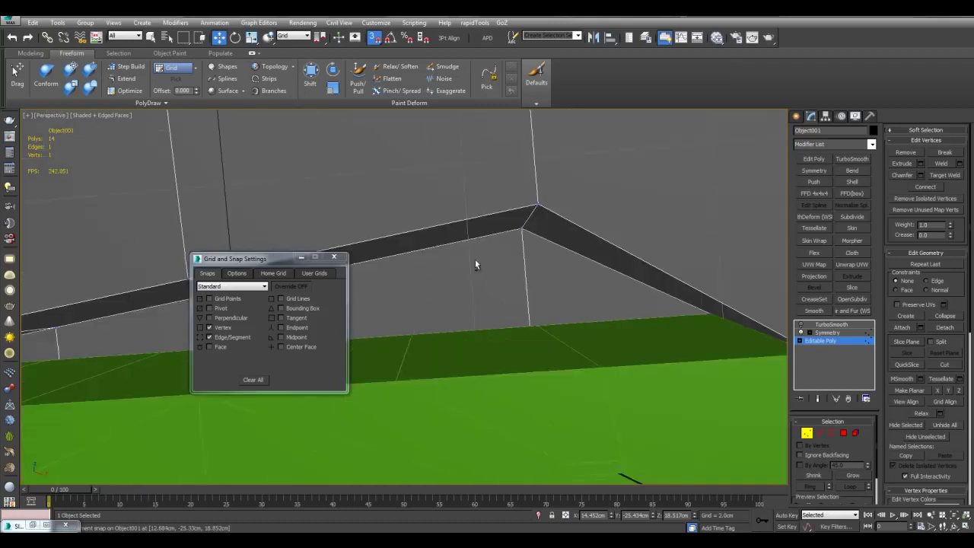
drag(514, 227, 521, 322)
click(538, 187)
middle_drag(539, 187, 539, 191)
drag(538, 191, 535, 357)
Step: Examine the recess rim along the plate's long edge for vertices that do not meet the plate
scroll(565, 330, down, 4)
scroll(565, 332, down, 3)
mouse_move(565, 332)
alt+middle_down()
mouse_move(570, 383)
mouse_move(441, 328)
mouse_move(617, 320)
mouse_move(611, 300)
mouse_move(537, 304)
alt+middle_up()
scroll(442, 328, up, 2)
scroll(611, 300, up, 2)
scroll(535, 305, down, 1)
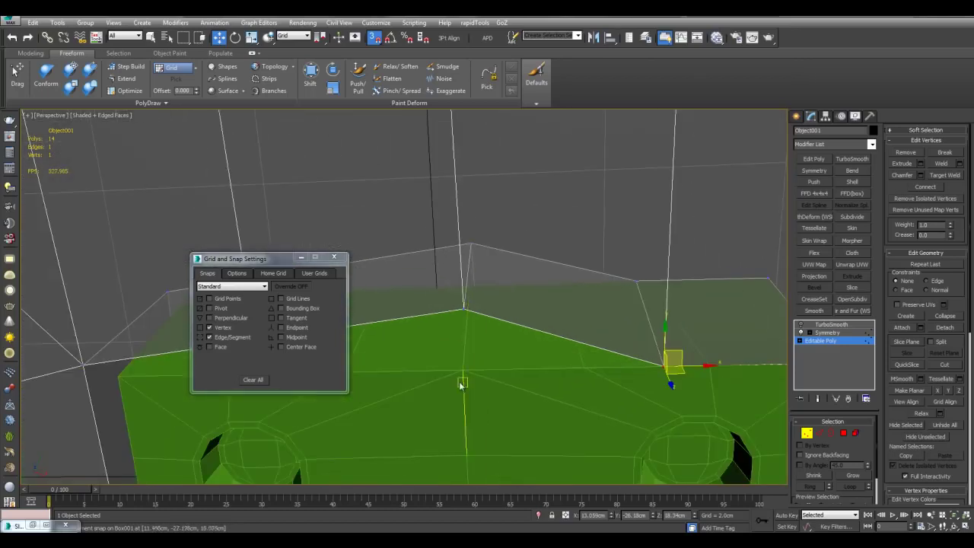
middle_drag(495, 250, 522, 244)
scroll(522, 245, down, 3)
alt+middle_drag(526, 296, 448, 303)
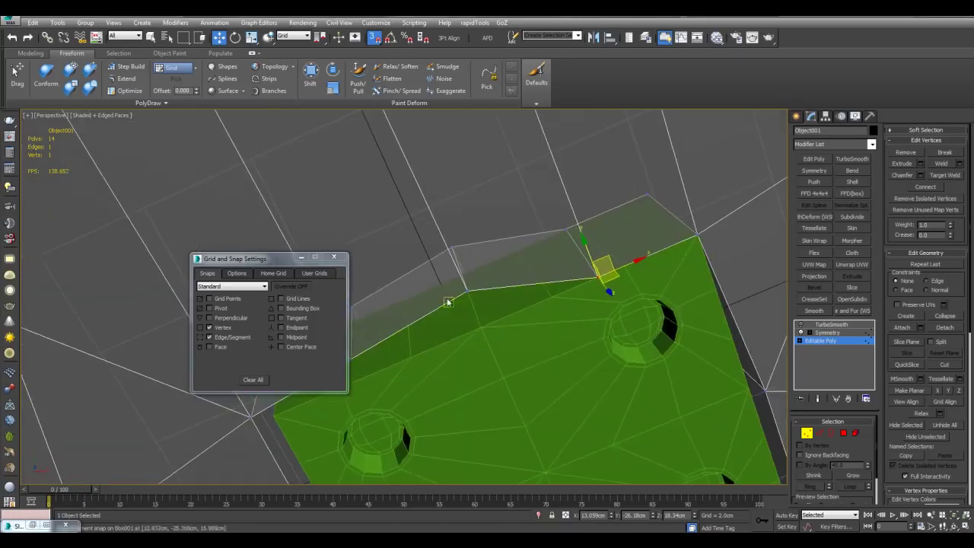
alt+middle_drag(494, 324, 605, 280)
scroll(536, 305, up, 2)
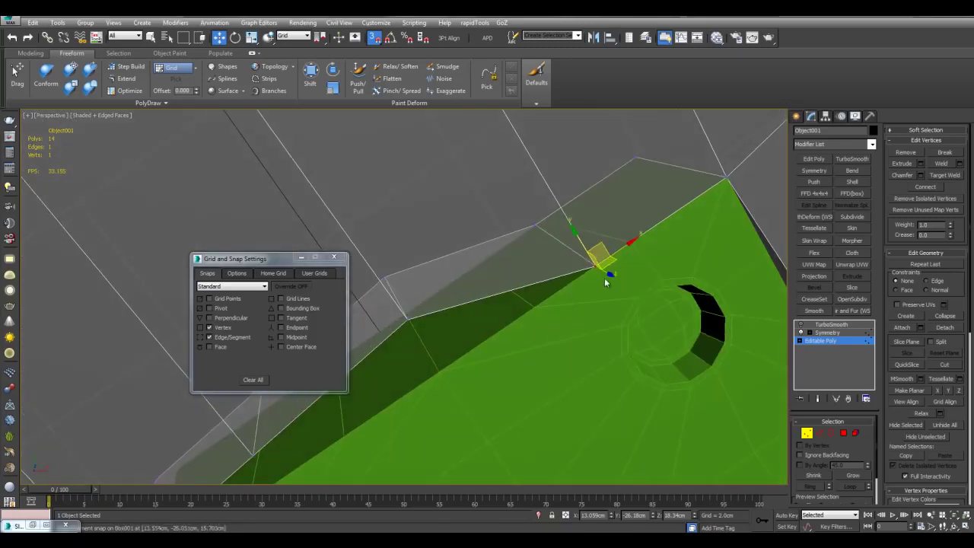
middle_drag(496, 322, 552, 268)
scroll(502, 291, up, 3)
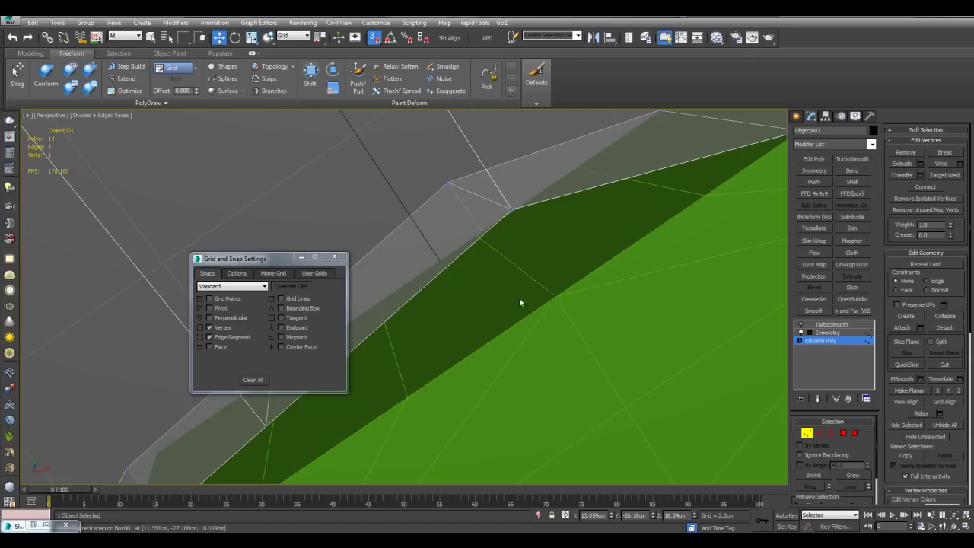
Step: With Edge/Segment snapping enabled, snap the middle rim vertex and the recess vertex beneath it onto the plate's edges
click(233, 340)
alt+middle_drag(573, 299, 537, 291)
scroll(589, 306, down, 4)
alt+middle_drag(467, 305, 477, 305)
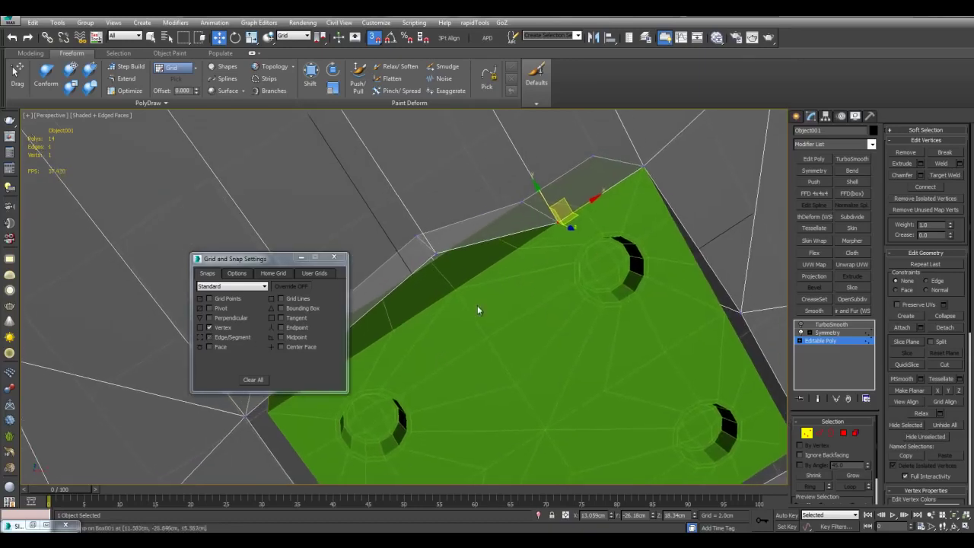
scroll(487, 293, up, 3)
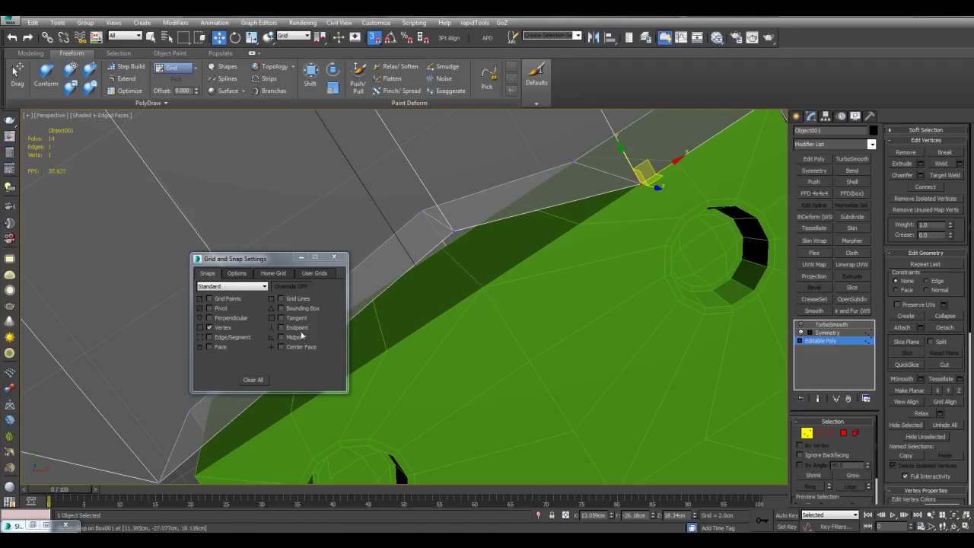
click(228, 339)
middle_drag(490, 275, 520, 288)
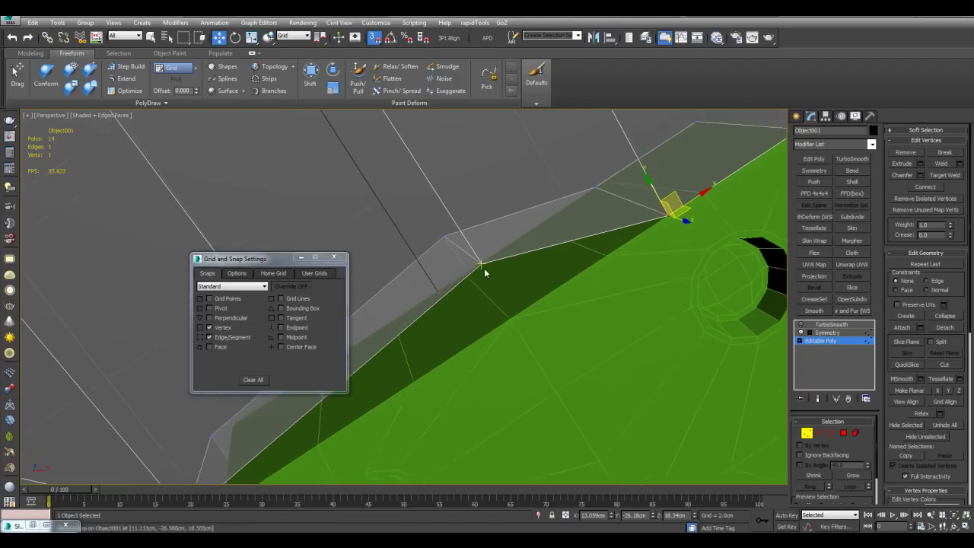
drag(480, 264, 524, 313)
middle_drag(435, 263, 485, 278)
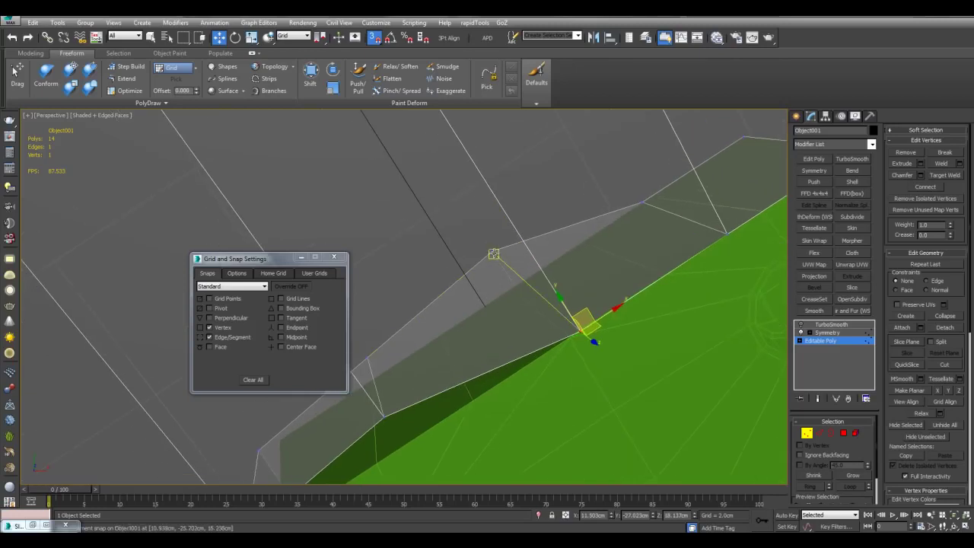
drag(493, 251, 518, 286)
Step: Snap the next rim vertex toward the far corner, and its lower counterpart, onto the plate's edges
alt+middle_drag(567, 291, 565, 316)
scroll(551, 311, up, 3)
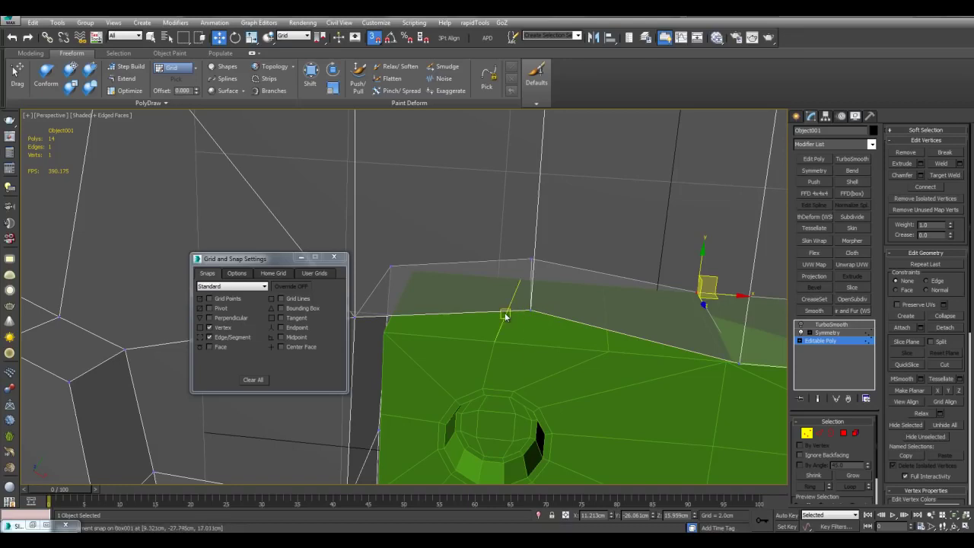
alt+middle_drag(527, 310, 535, 307)
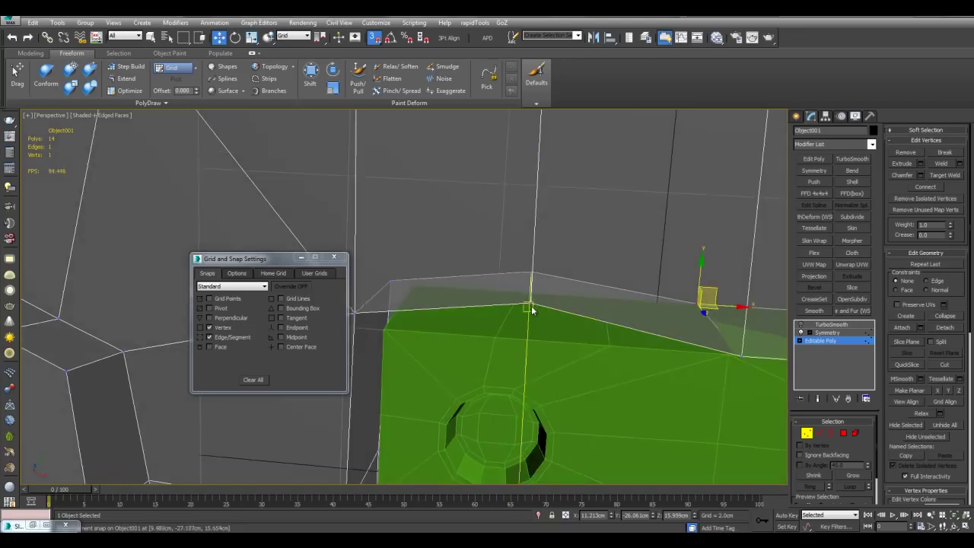
drag(530, 306, 526, 343)
alt+middle_drag(546, 296, 532, 307)
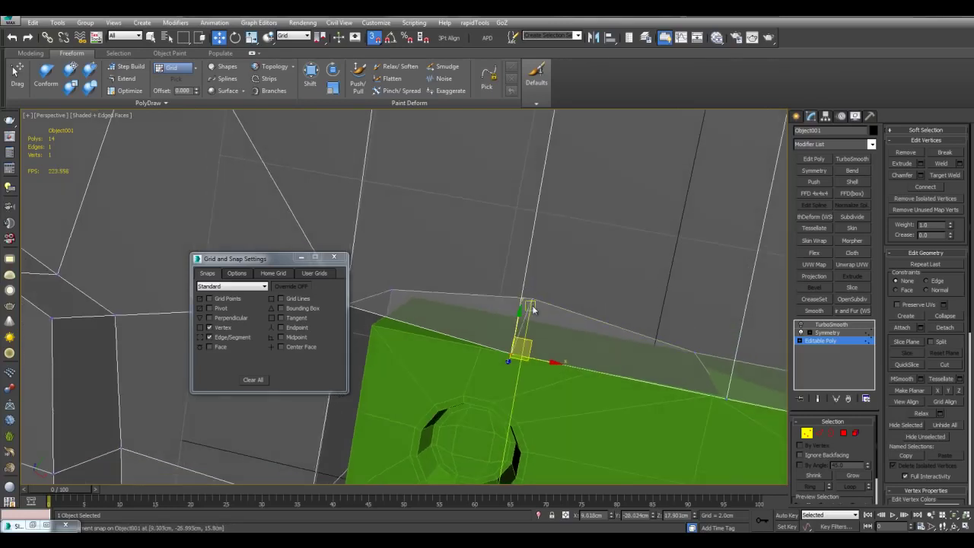
drag(532, 299, 531, 322)
Step: Turn off Edge/Segment snapping and snap the recess's far corner vertex onto the plate's corner
mouse_move(408, 306)
middle_down()
mouse_move(493, 315)
mouse_move(471, 295)
middle_up()
click(227, 340)
drag(473, 295, 443, 328)
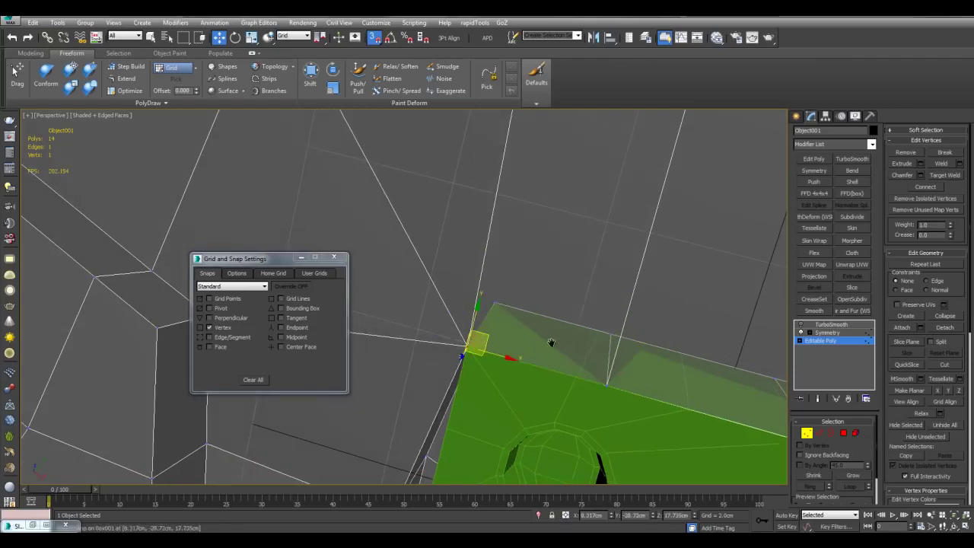
Step: Move the Grid and Snap Settings window clear of the plate and leave vertex editing on the main model
scroll(550, 342, down, 5)
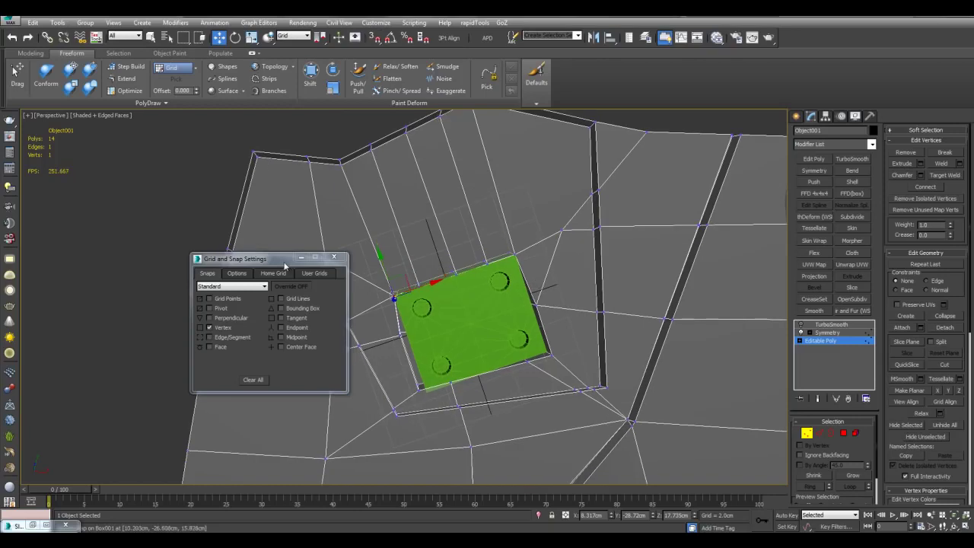
drag(286, 264, 197, 279)
alt+middle_drag(563, 301, 603, 316)
scroll(598, 312, up, 4)
key(1)
key(q)
Step: Examine the recess around the plate, then isolate the main model with the helper grid and inspect the grid's position
alt+middle_drag(548, 299, 563, 278)
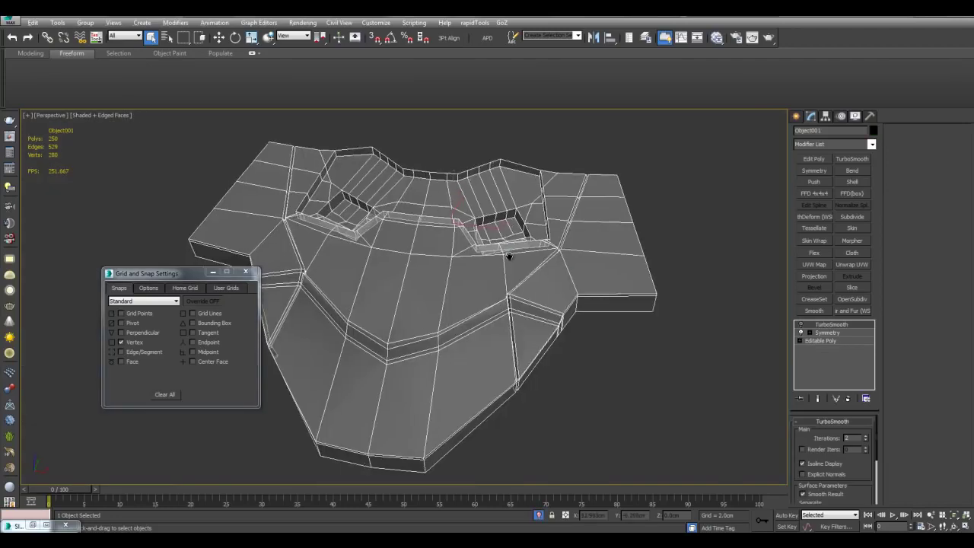
scroll(509, 256, up, 10)
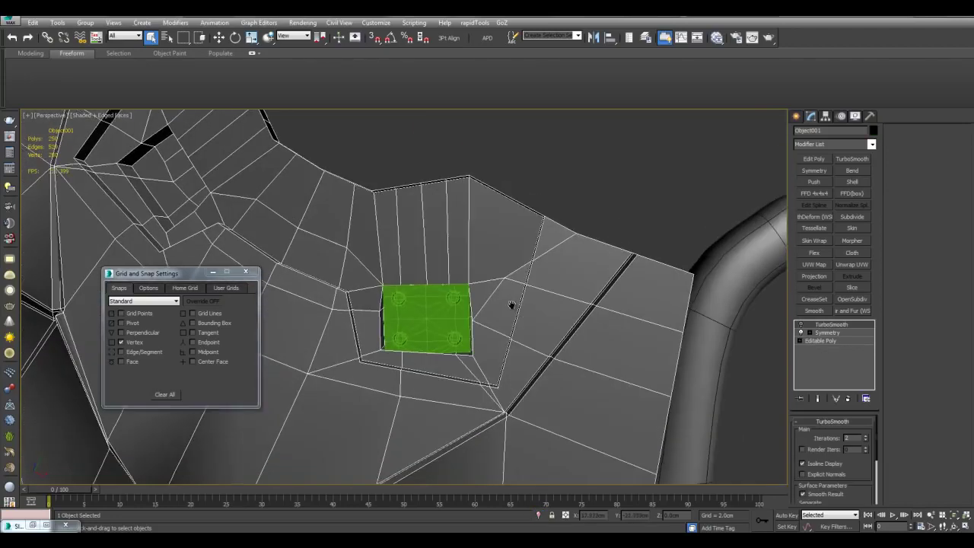
scroll(516, 274, up, 5)
mouse_move(511, 304)
middle_down()
mouse_move(523, 269)
mouse_move(523, 312)
middle_up()
scroll(514, 297, down, 2)
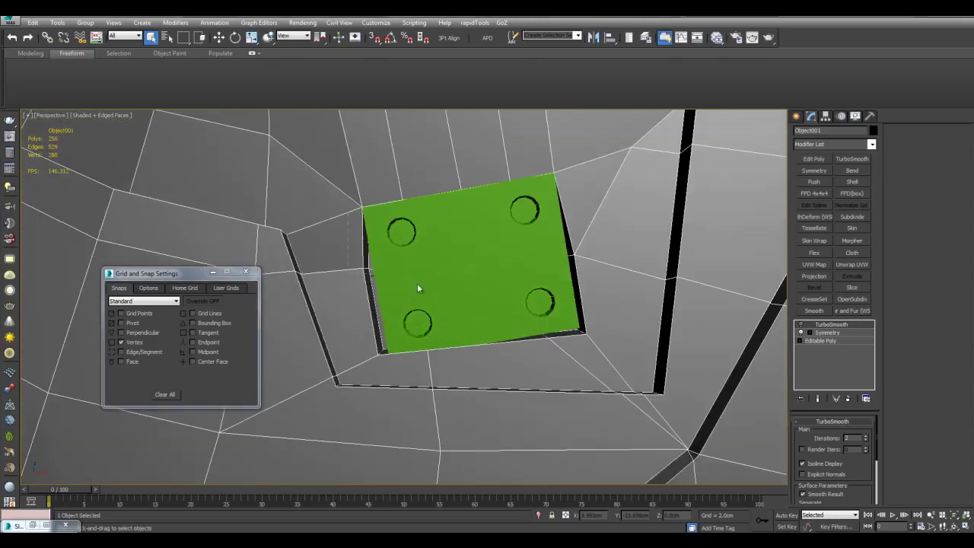
key(ctrl+a)
alt+click(525, 323)
alt+click(550, 384)
alt+middle_drag(549, 373, 676, 279)
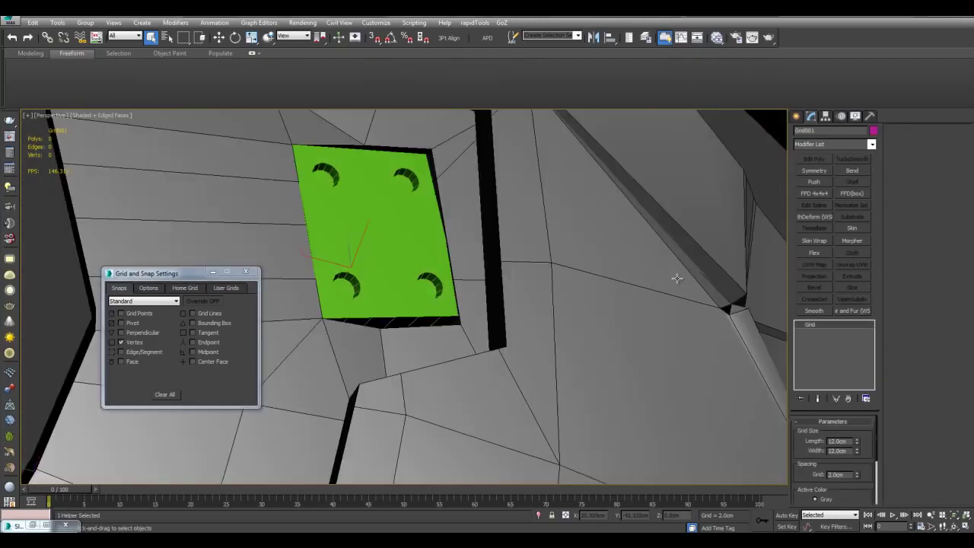
middle_drag(516, 240, 511, 320)
scroll(511, 322, up, 5)
scroll(523, 315, down, 3)
ctrl+click(471, 258)
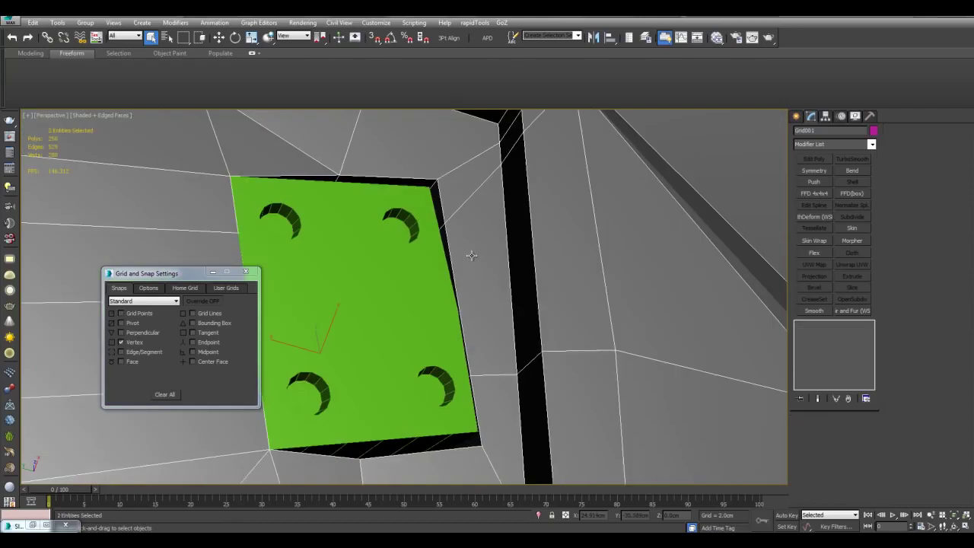
key(alt+q)
alt+click(446, 251)
scroll(380, 230, up, 5)
alt+middle_drag(450, 269, 485, 261)
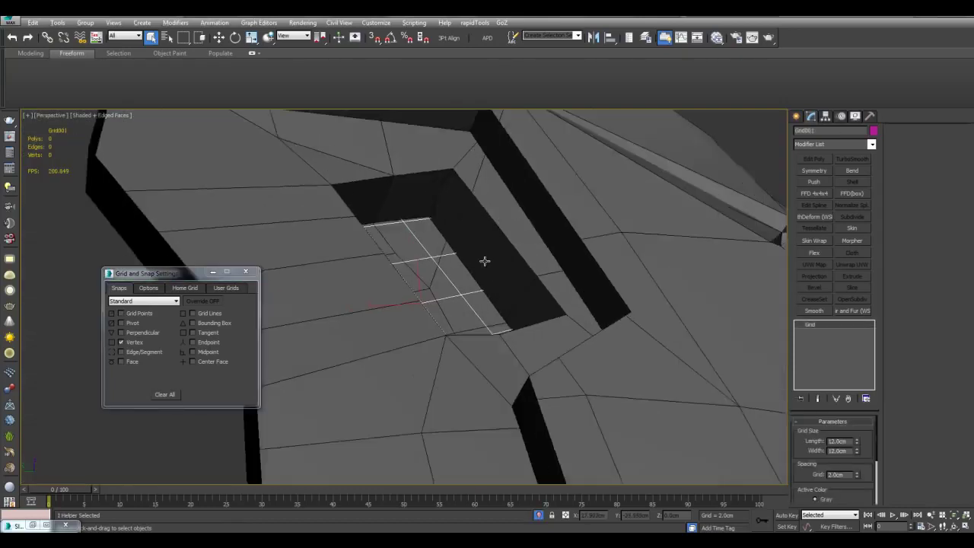
scroll(487, 260, up, 2)
Step: Select the polygons along one long side of the plate and align the helper grid to that side face
key(y)
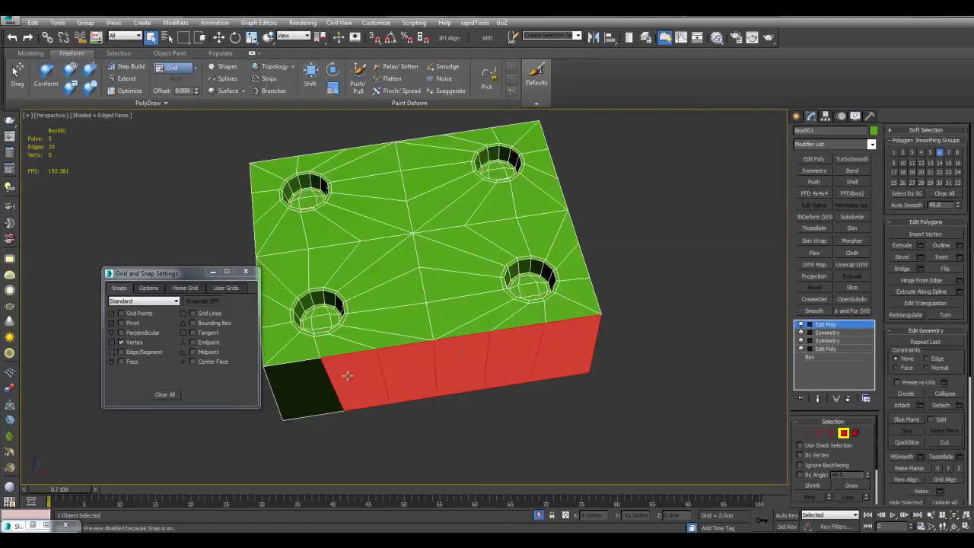
key(alt+x)
alt+middle_drag(583, 316, 601, 371)
key(alt+x)
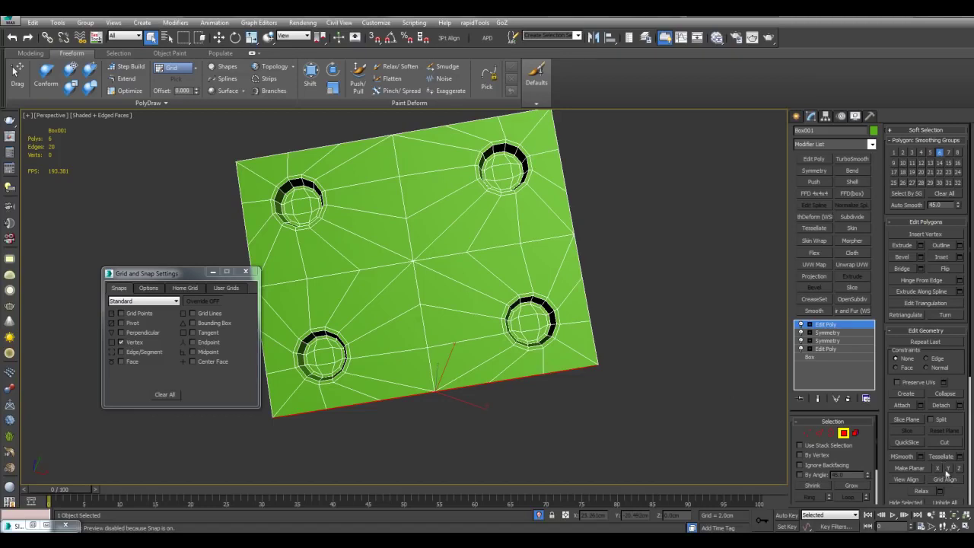
middle_drag(702, 389, 715, 365)
scroll(715, 365, down, 2)
key(4)
key(alt+q)
middle_drag(593, 385, 581, 312)
middle_drag(644, 299, 567, 314)
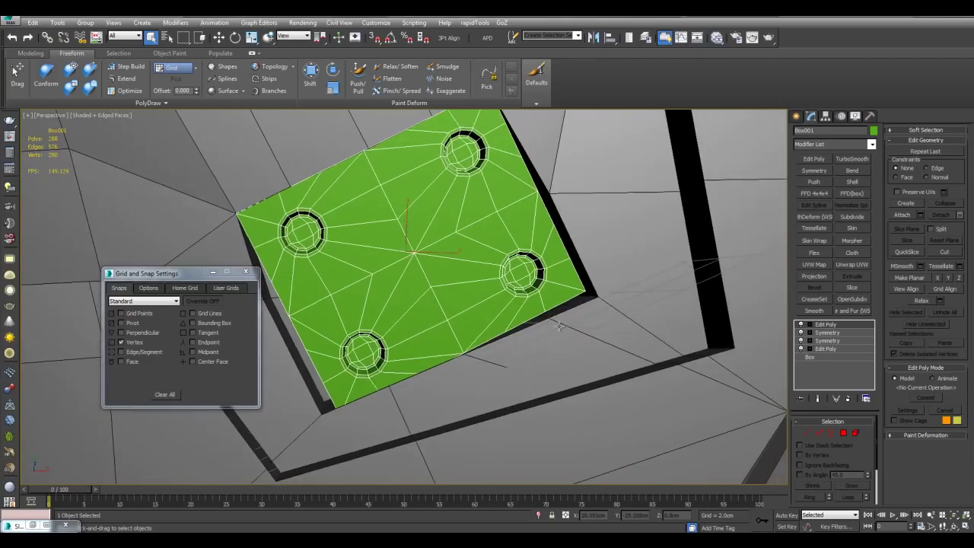
Step: Isolate the plate together with the helper grid and examine how the grid lies against the plate's side
click(558, 327)
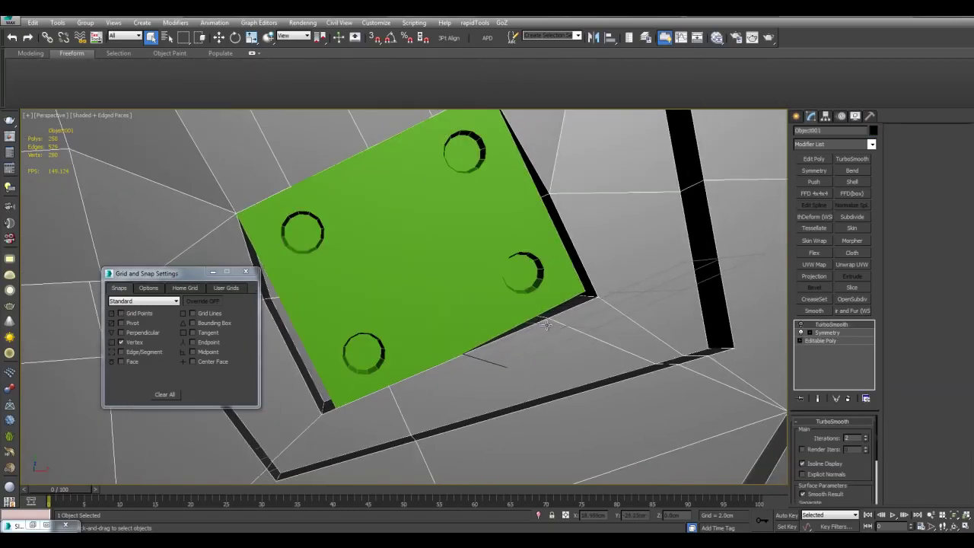
click(547, 323)
ctrl+click(475, 284)
key(alt+q)
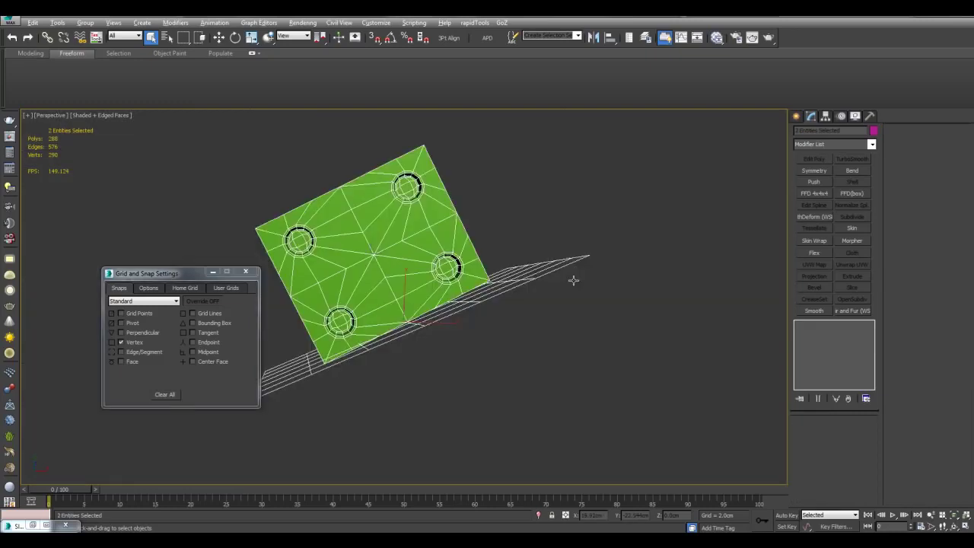
alt+middle_drag(573, 279, 545, 299)
drag(540, 269, 540, 272)
mouse_move(541, 273)
alt+middle_down()
mouse_move(495, 265)
mouse_move(555, 261)
alt+middle_up()
scroll(555, 261, up, 2)
drag(481, 273, 474, 294)
alt+middle_drag(474, 293, 489, 282)
key(w)
key(alt+q)
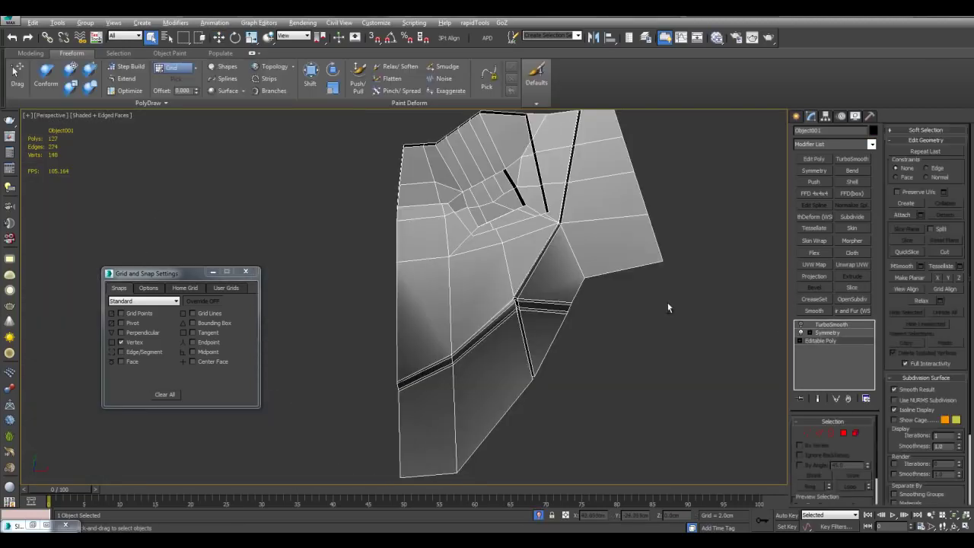
Step: Select the three polygons of the recess's side wall on the main model and Grid Align them to the helper grid
alt+middle_drag(588, 288, 487, 301)
scroll(472, 297, up, 6)
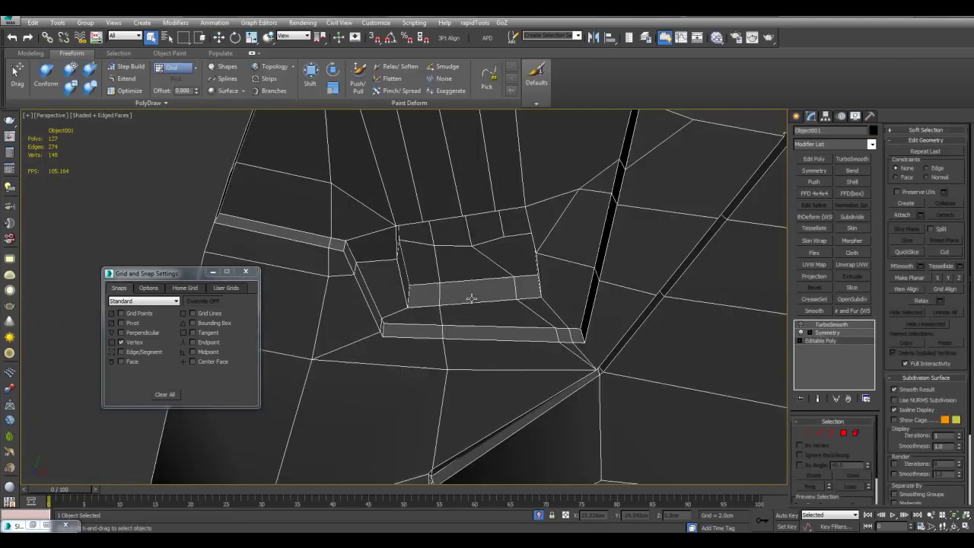
key(4)
click(440, 289)
ctrl+click(560, 275)
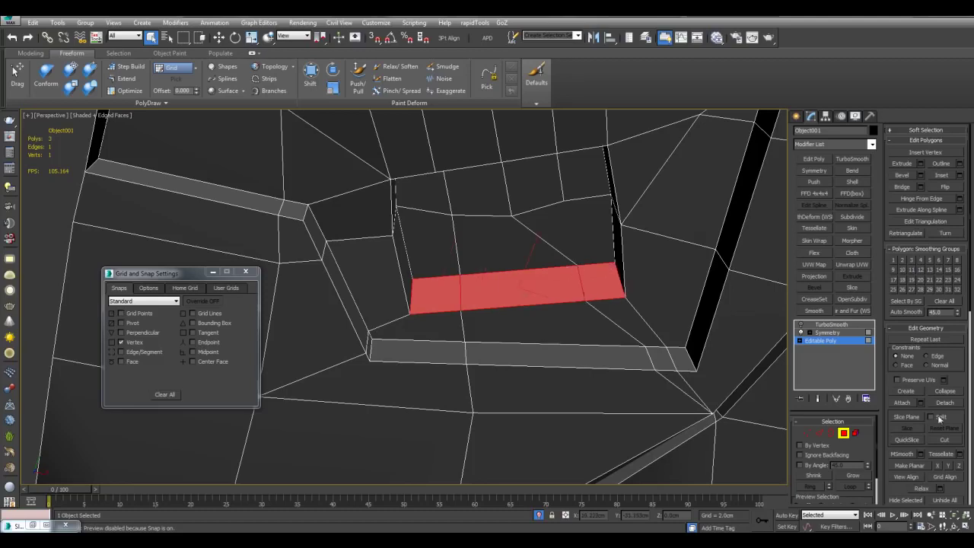
scroll(605, 375, down, 4)
key(Delete)
key(4)
key(alt+q)
alt+middle_drag(580, 349, 582, 282)
scroll(581, 282, down, 4)
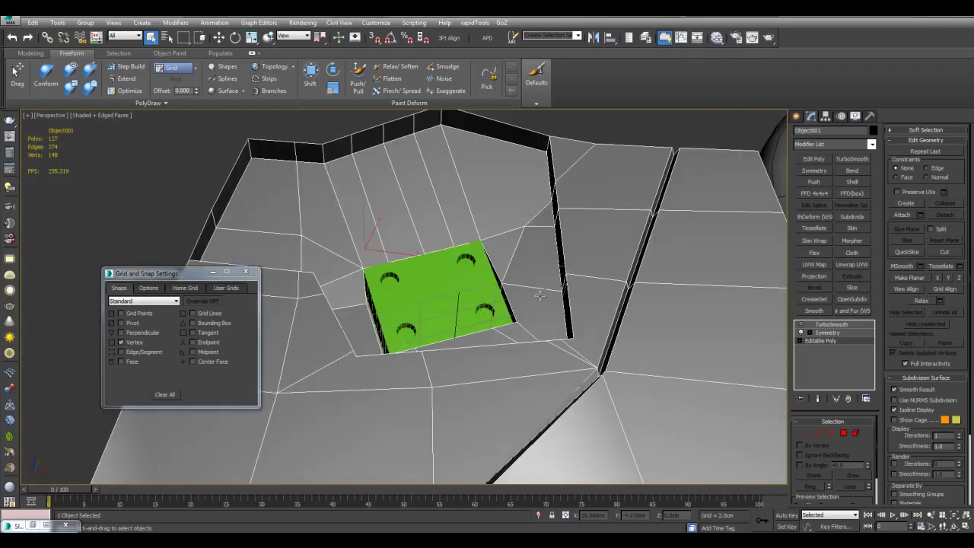
Step: Select the helper grid and reposition it flat on the plate's top face
click(521, 276)
middle_drag(517, 282, 519, 331)
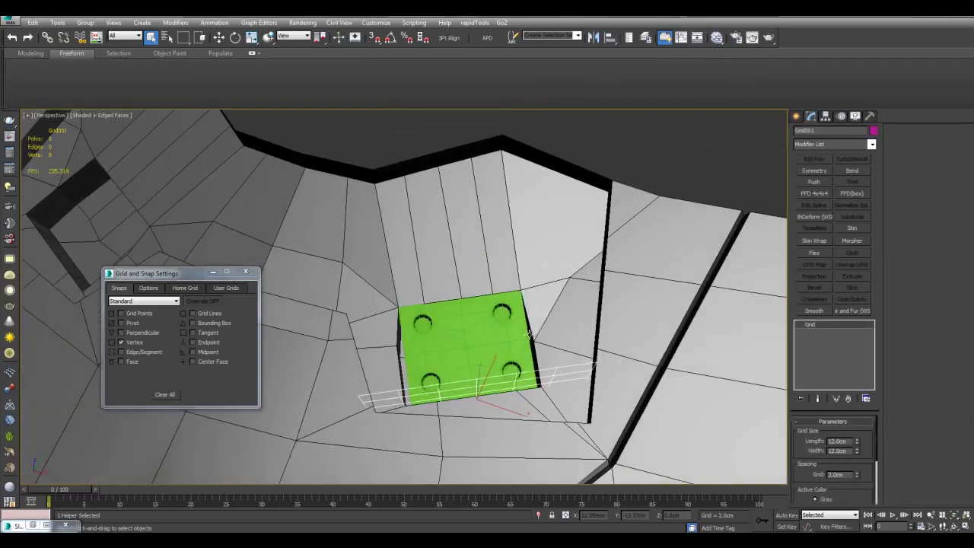
scroll(519, 332, down, 3)
middle_drag(484, 283, 491, 319)
scroll(502, 285, up, 2)
scroll(487, 299, down, 2)
scroll(457, 322, up, 3)
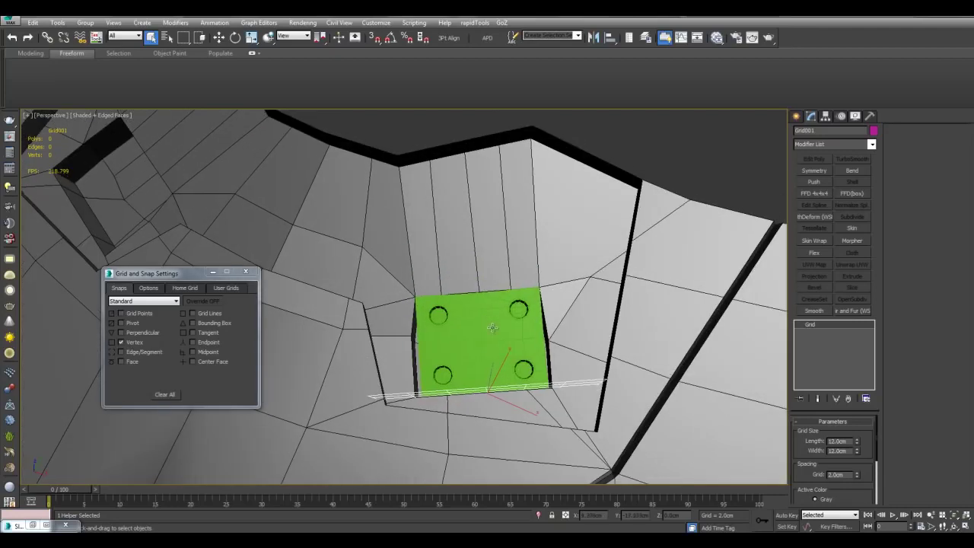
click(483, 340)
click(576, 271)
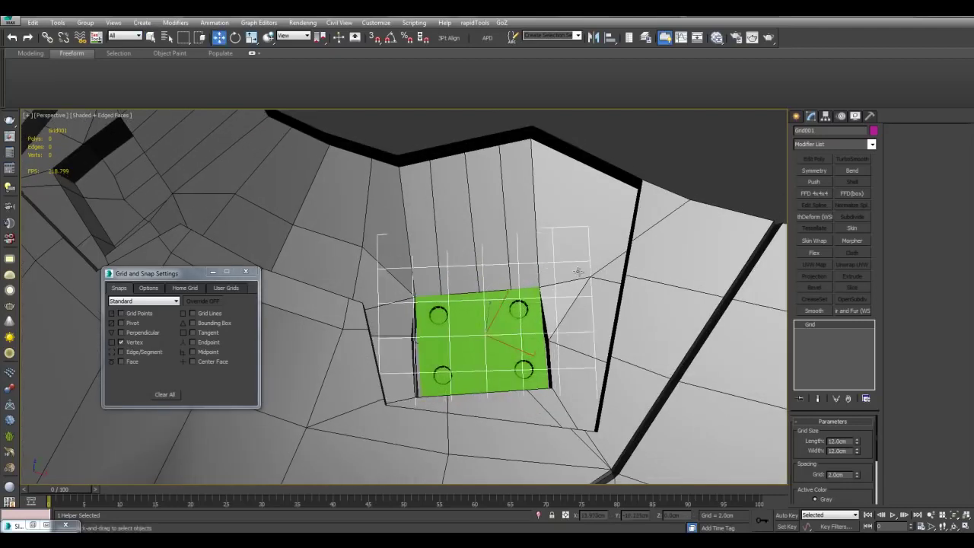
Step: Select all the main model's surface polygons surrounding the plate's recess and Grid Align them to the helper grid
click(580, 272)
click(829, 343)
key(4)
click(573, 266)
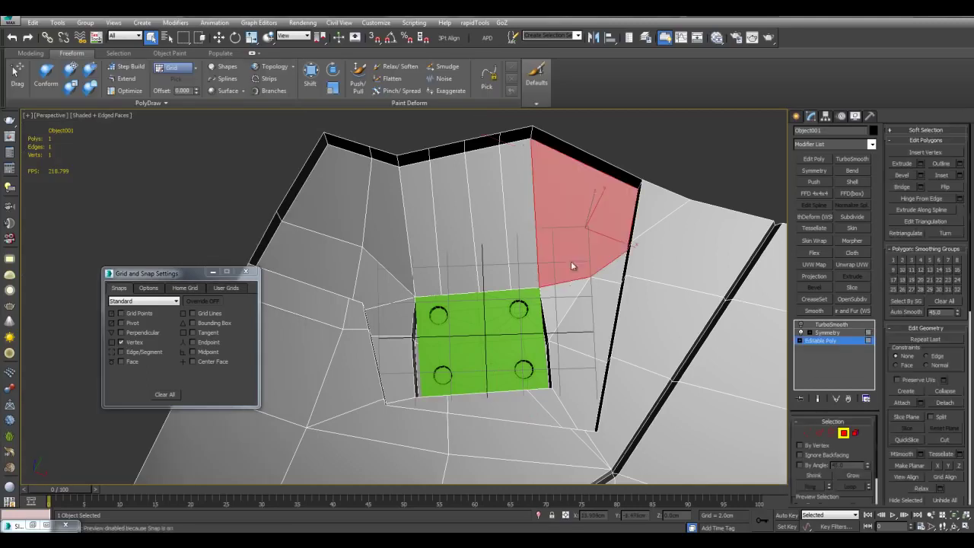
ctrl+drag(574, 266, 591, 355)
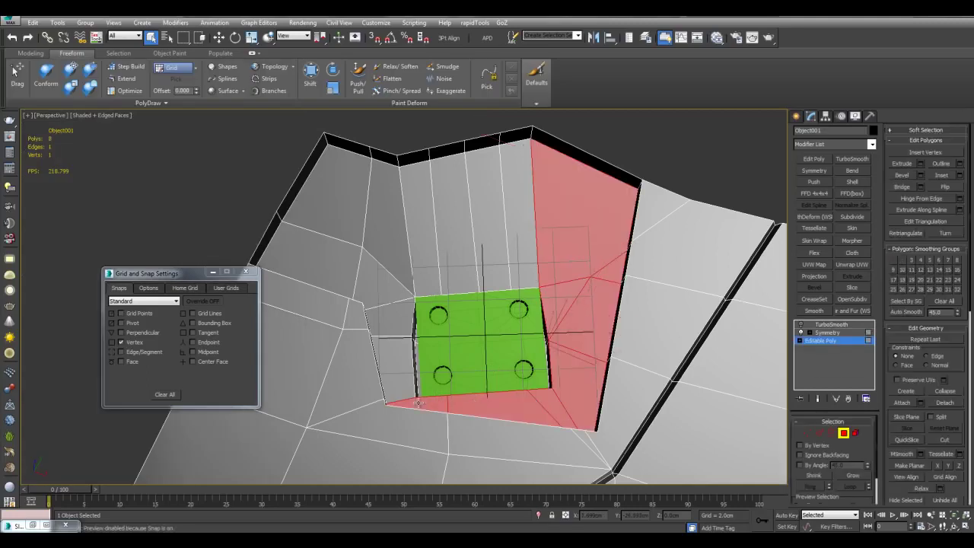
ctrl+drag(538, 256, 542, 255)
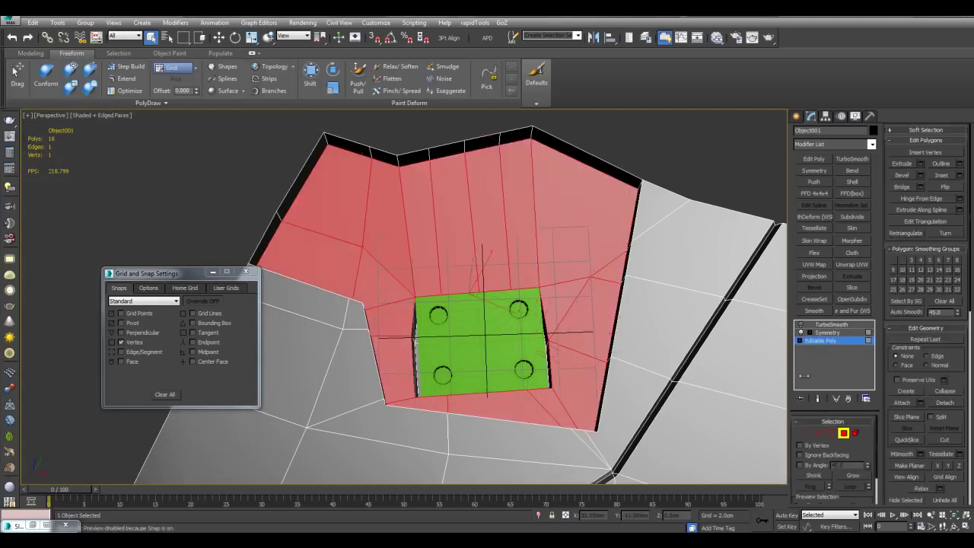
Step: Check the flattened surface around the plate by selecting a rim polygon, a rim edge and the nearby vertices on the main model
alt+middle_drag(519, 221, 538, 203)
click(537, 149)
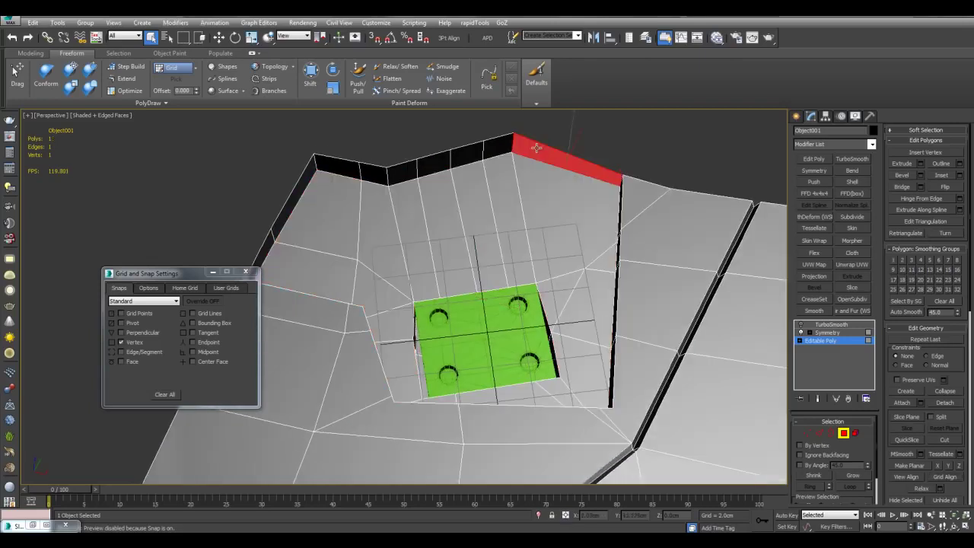
middle_drag(268, 241, 275, 241)
key(2)
click(294, 201)
alt+middle_drag(582, 226, 548, 294)
scroll(562, 234, up, 4)
key(1)
drag(480, 240, 548, 381)
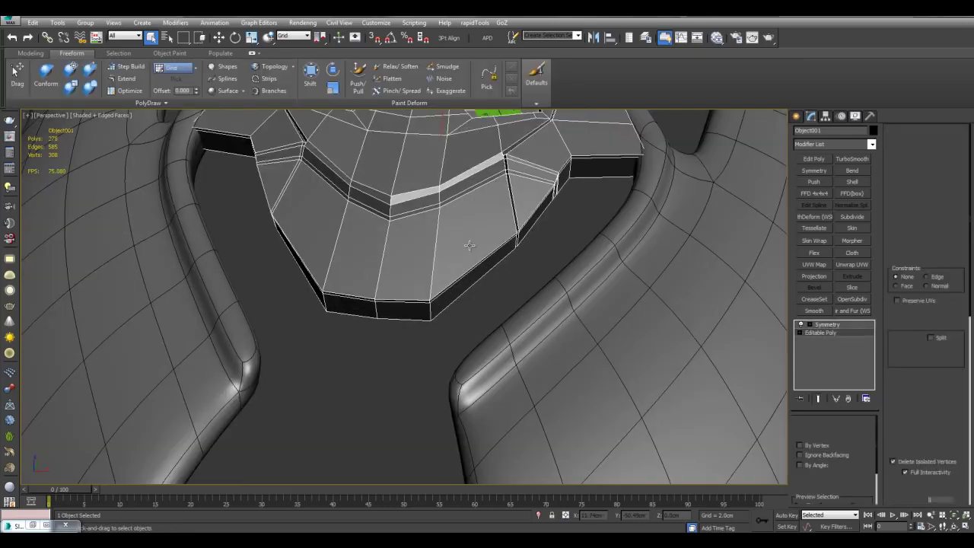
Step: Select the sloping polygons beside the front panel's centre and detach them as a clone
click(393, 244)
ctrl+click(494, 229)
key(alt+d)
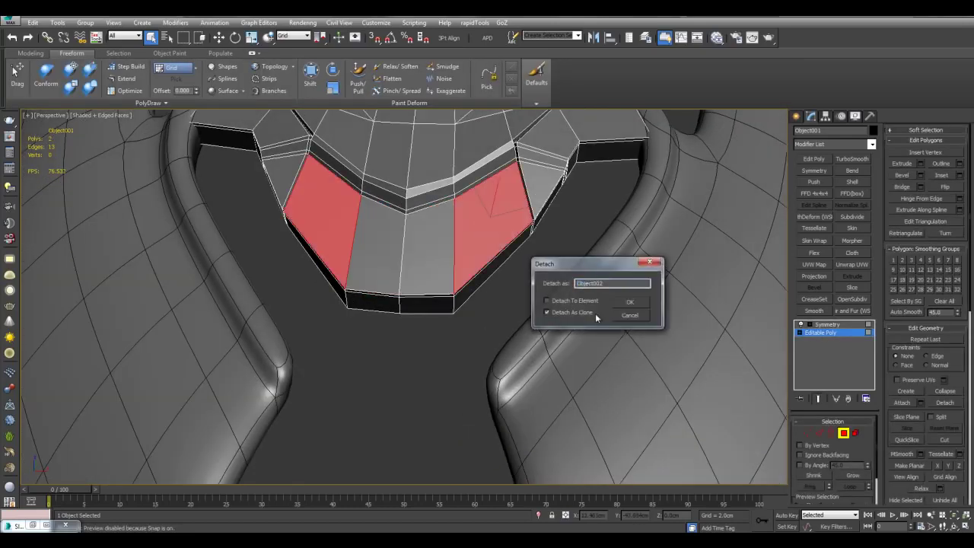
key(Return)
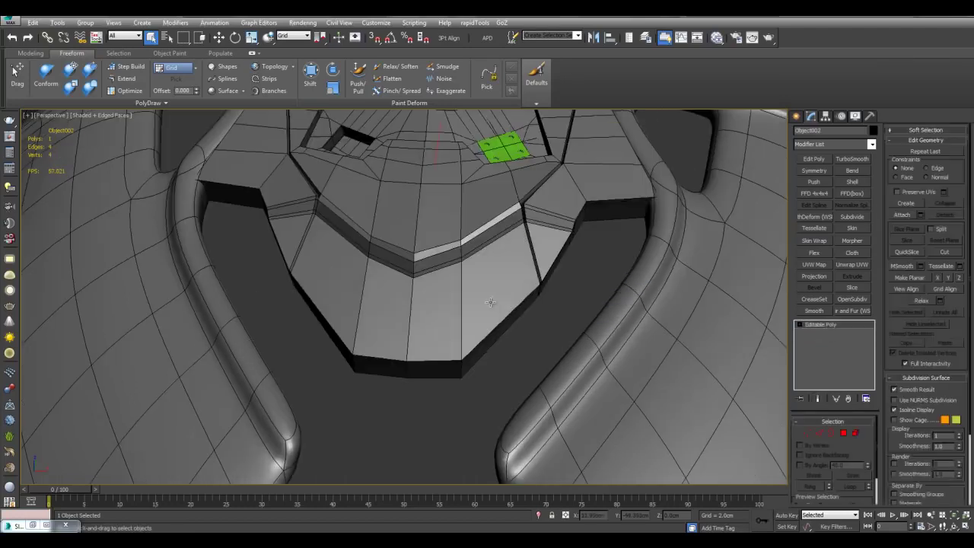
Step: Pull the cloned polygon's vertices with the Shift brush into the gap between the front panel and the wing piece
key(1)
scroll(503, 297, down, 4)
mouse_move(515, 291)
alt+middle_down()
mouse_move(510, 272)
mouse_move(498, 273)
mouse_move(505, 232)
alt+middle_up()
key(alt+s)
scroll(505, 231, up, 3)
drag(546, 219, 558, 260)
mouse_move(467, 291)
mouse_down()
mouse_move(468, 341)
mouse_move(468, 310)
mouse_up()
drag(459, 358, 461, 410)
scroll(480, 251, down, 3)
drag(527, 252, 550, 271)
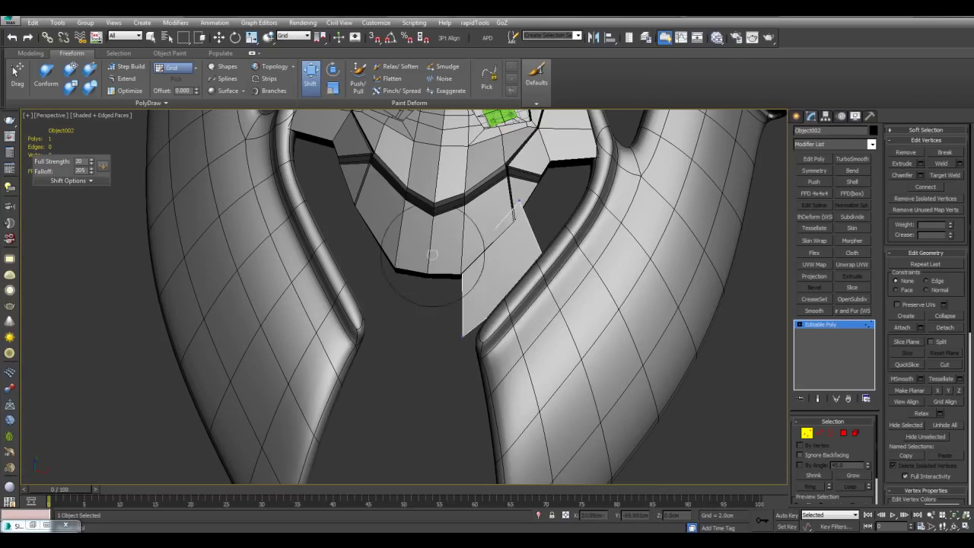
Step: Adjust the cloned polygon's corners with the Shift brush so it bridges the panel's edge and the wing's inner rim
drag(527, 210, 526, 217)
middle_drag(542, 209, 509, 221)
scroll(508, 222, up, 3)
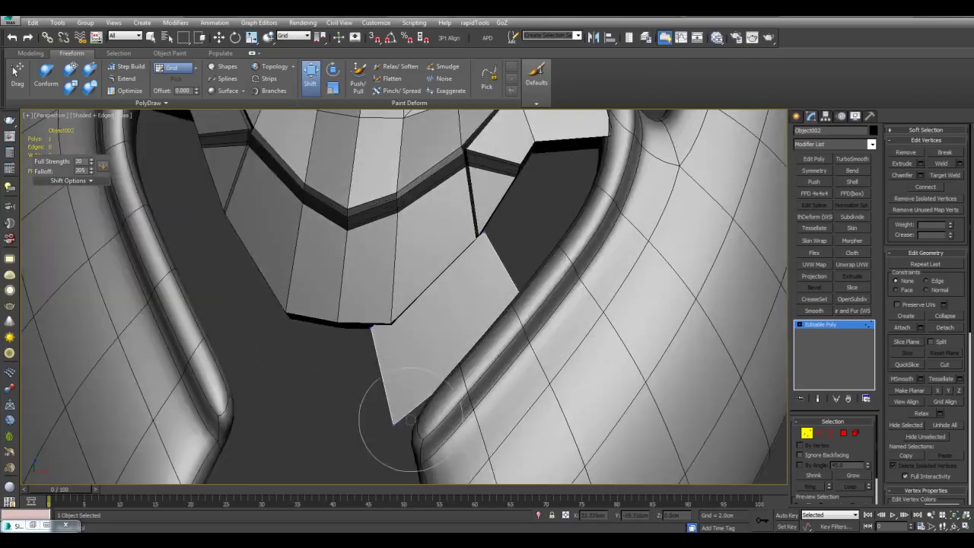
middle_drag(408, 418, 430, 323)
scroll(427, 323, down, 3)
drag(411, 317, 425, 319)
middle_drag(492, 314, 502, 287)
Step: Subdivide the cloned polygon with MSmooth and stretch its upper end along the gap with the Shift brush
click(909, 380)
middle_drag(499, 221, 478, 296)
scroll(478, 295, up, 2)
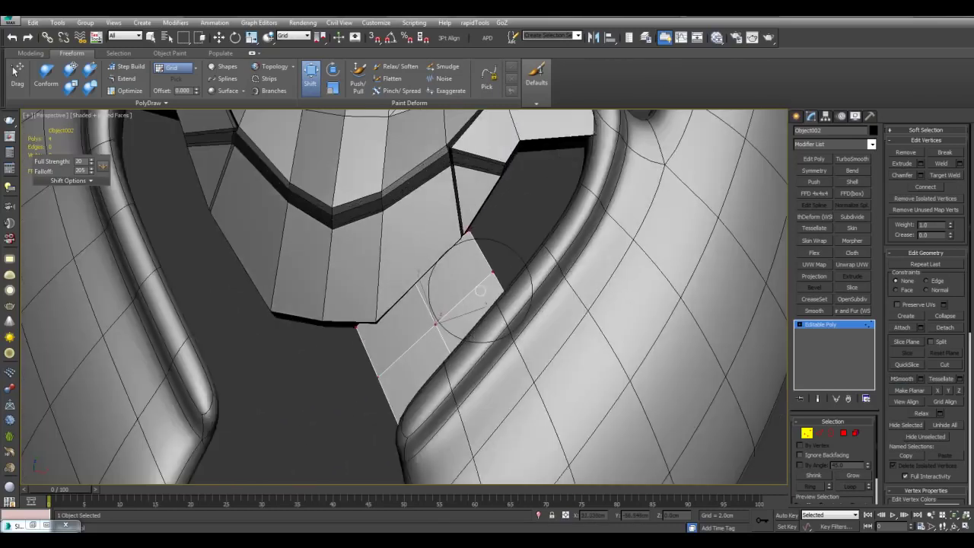
scroll(479, 247, up, 3)
scroll(476, 266, down, 5)
scroll(453, 240, up, 3)
drag(459, 248, 522, 256)
scroll(512, 260, up, 3)
middle_drag(512, 260, 515, 288)
drag(514, 288, 522, 281)
scroll(525, 279, down, 6)
alt+middle_drag(561, 282, 584, 238)
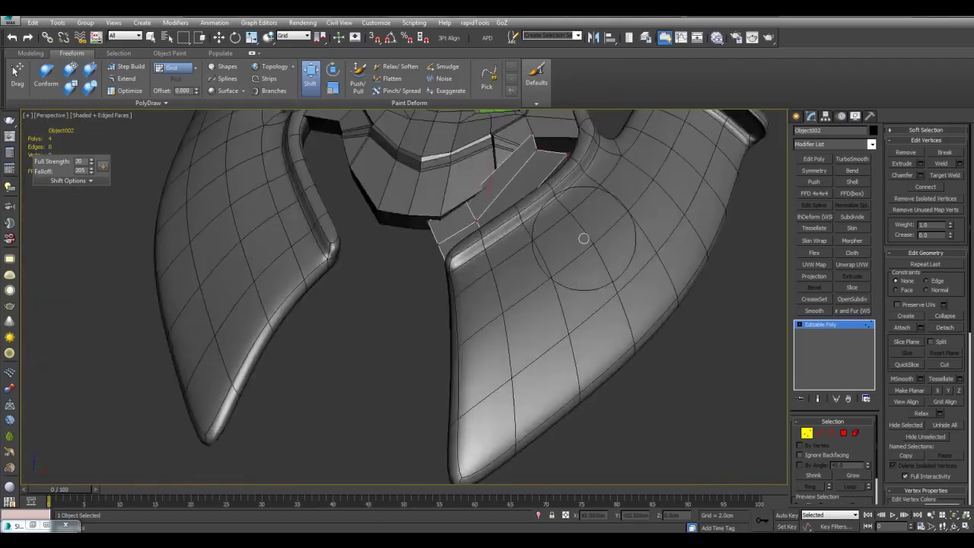
Step: Subdivide the strip again with MSmooth and bend its lower end around the wing's inner corner
scroll(567, 270, up, 2)
click(903, 381)
middle_drag(534, 299, 534, 293)
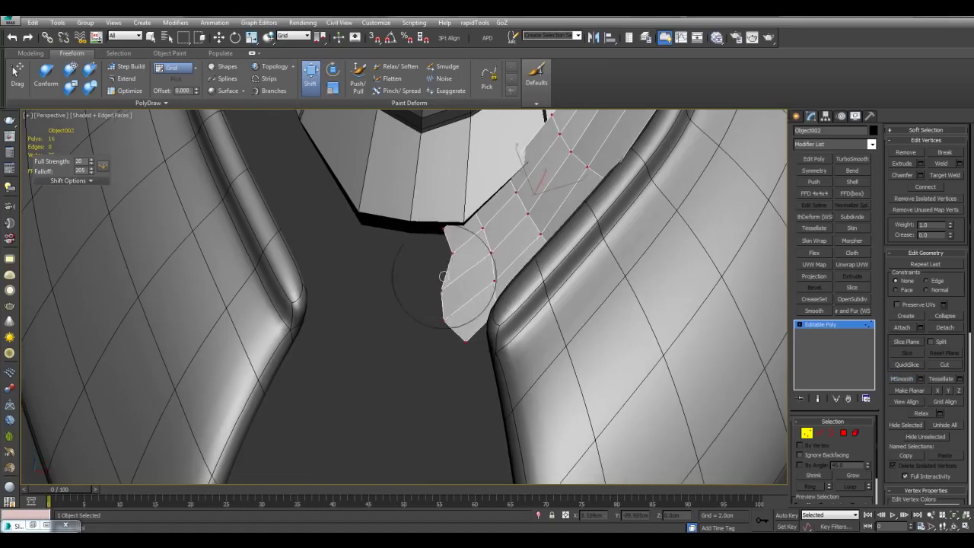
scroll(449, 335, up, 4)
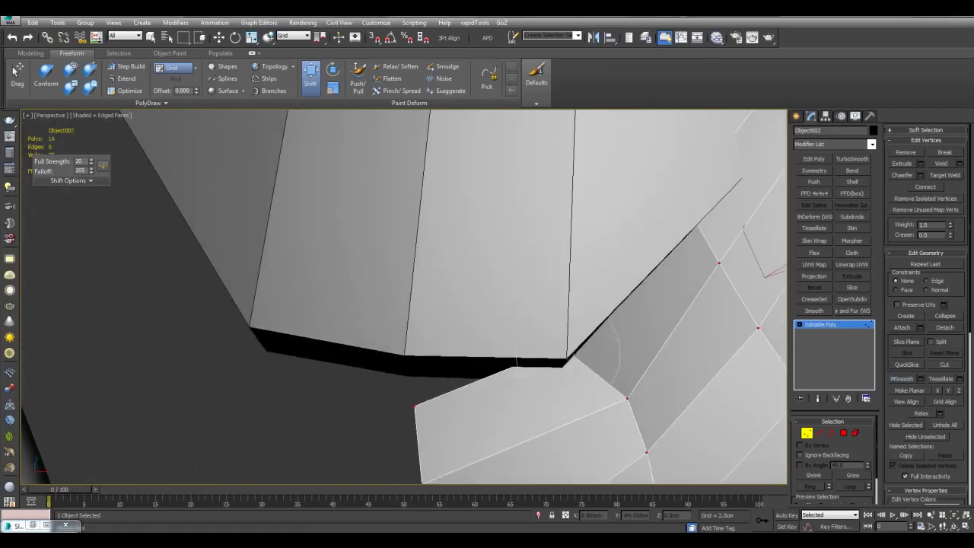
scroll(628, 395, down, 5)
Step: Extend the strip's lower end edge into a long polygon running down between the two wings
key(2)
click(434, 344)
middle_drag(435, 350, 452, 242)
scroll(449, 248, down, 3)
shift+drag(441, 253, 447, 403)
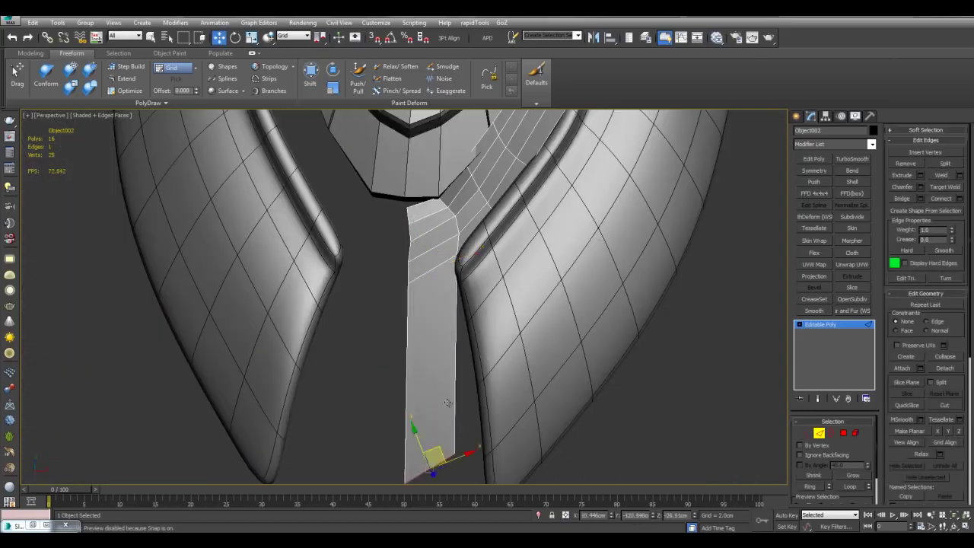
Step: Connect the long lower polygon's side edges with four evenly spaced cross edges
scroll(448, 402, down, 3)
key(q)
drag(387, 335, 470, 335)
key(ctrl+shift+e)
right_click(664, 292)
click(607, 335)
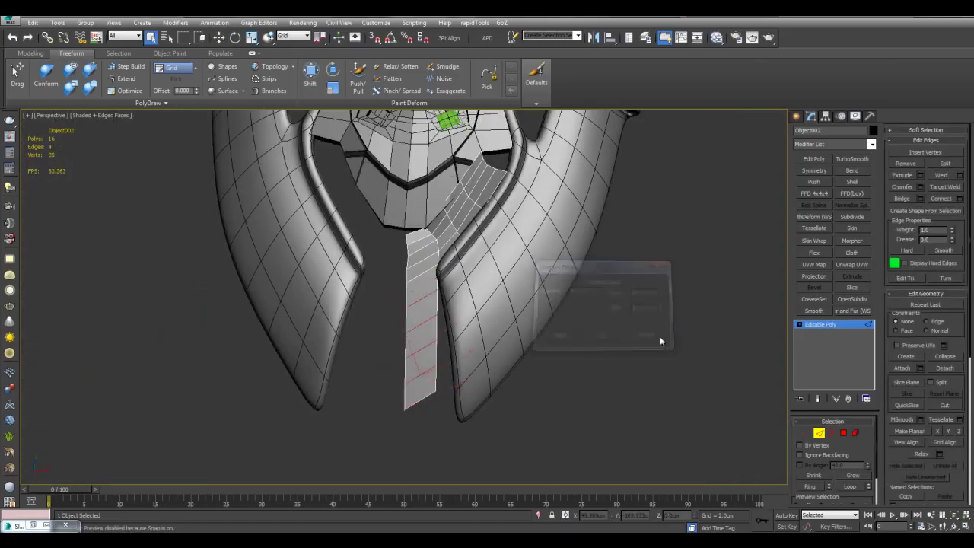
Step: Bend the lower part of the strip with the Shift brush to follow the wing's curved inner edge
key(1)
click(311, 76)
scroll(457, 304, up, 3)
alt+middle_drag(449, 320, 533, 255)
drag(598, 271, 620, 250)
alt+middle_drag(619, 251, 571, 278)
mouse_move(563, 285)
mouse_down()
mouse_move(548, 256)
mouse_move(512, 231)
mouse_up()
Step: Turn off the wing piece's TurboSmooth display and return to the strip's vertices
key(q)
key(1)
click(607, 237)
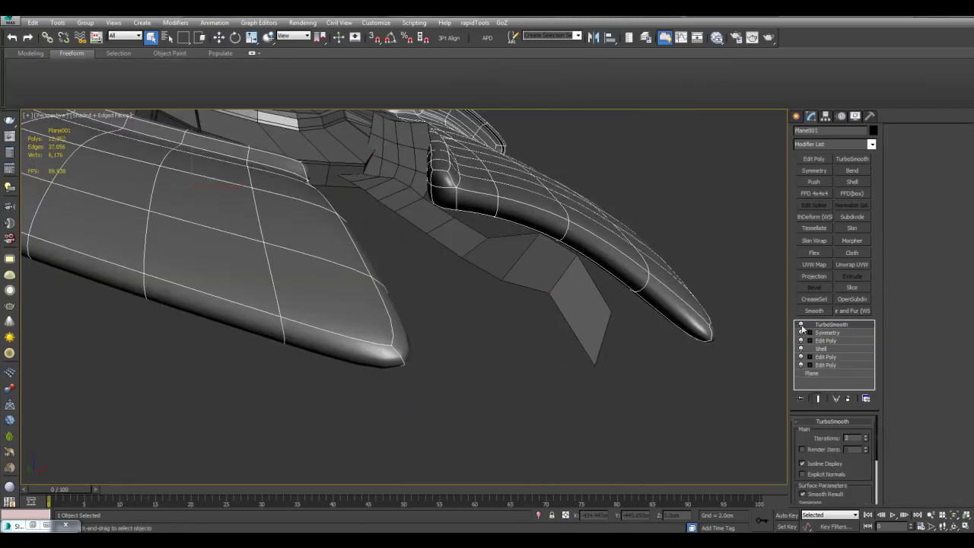
click(801, 325)
key(ctrl+z)
Step: Raise the lower strip's outer vertices toward the wing's underside edge with the Shift brush
click(311, 77)
scroll(582, 220, up, 3)
middle_drag(581, 221, 454, 290)
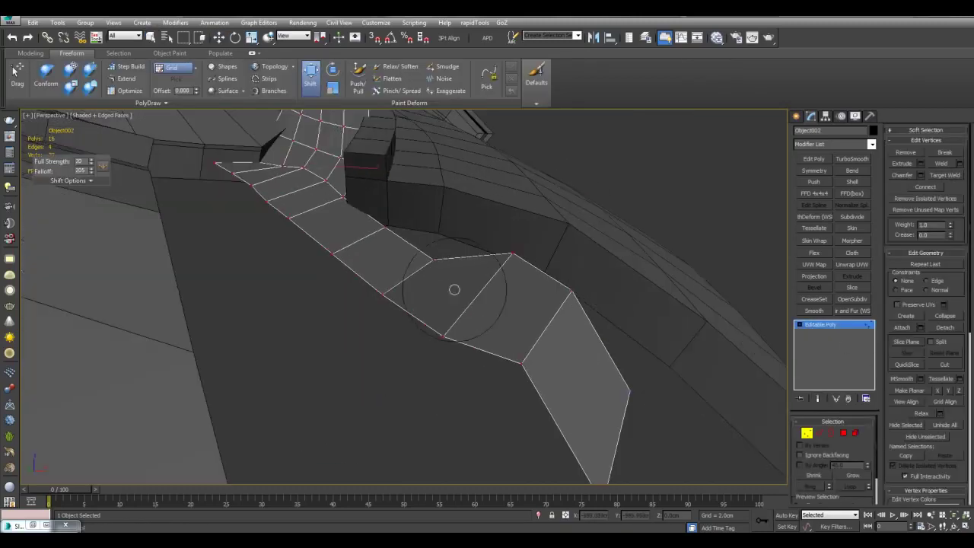
drag(447, 244, 460, 232)
drag(515, 260, 528, 252)
Step: Fit the lower strip's cross edges against the wing's inner edge down to its tip with the Shift brush
mouse_move(528, 251)
alt+middle_down()
mouse_move(479, 261)
mouse_move(440, 347)
alt+middle_up()
mouse_move(440, 347)
mouse_down()
mouse_move(431, 374)
mouse_move(450, 332)
mouse_up()
mouse_move(450, 333)
middle_down()
mouse_move(457, 240)
mouse_move(474, 387)
mouse_move(442, 305)
middle_up()
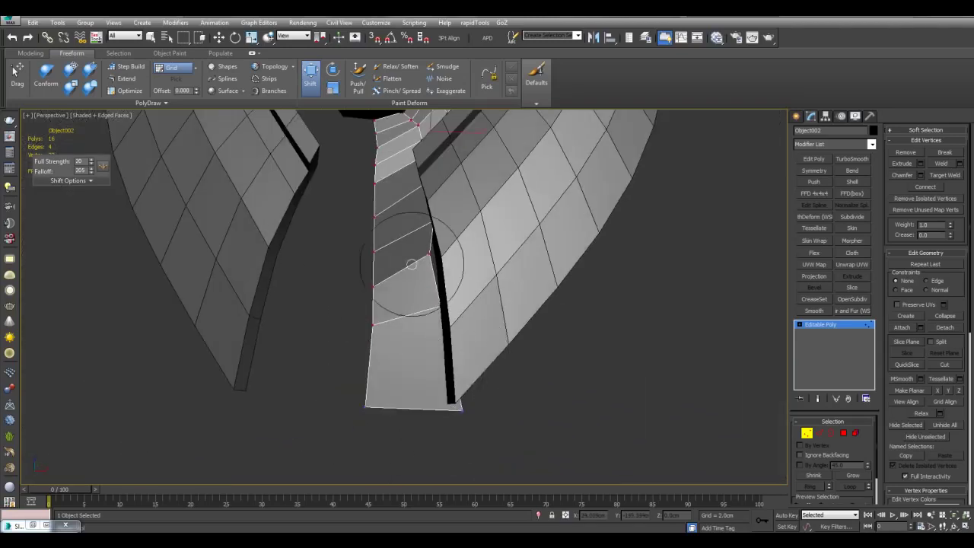
drag(412, 264, 434, 244)
middle_drag(448, 235, 475, 341)
scroll(475, 340, up, 3)
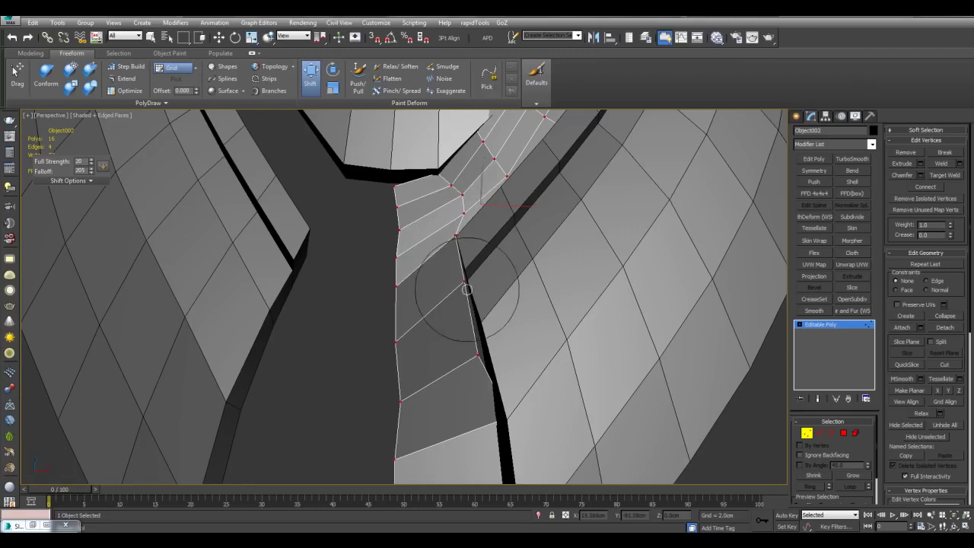
drag(474, 351, 484, 341)
middle_drag(516, 286, 509, 345)
scroll(509, 346, down, 3)
Step: Add a Symmetry modifier to the strip and reselect the strip between the panel and the wing
key(1)
click(821, 171)
click(715, 238)
alt+middle_drag(641, 283, 699, 290)
scroll(580, 302, up, 3)
middle_drag(570, 295, 464, 248)
click(499, 268)
Step: Isolate the strip, remove its interior lengthwise edge loops, and exit isolation
click(814, 333)
key(alt+q)
scroll(465, 246, up, 4)
key(2)
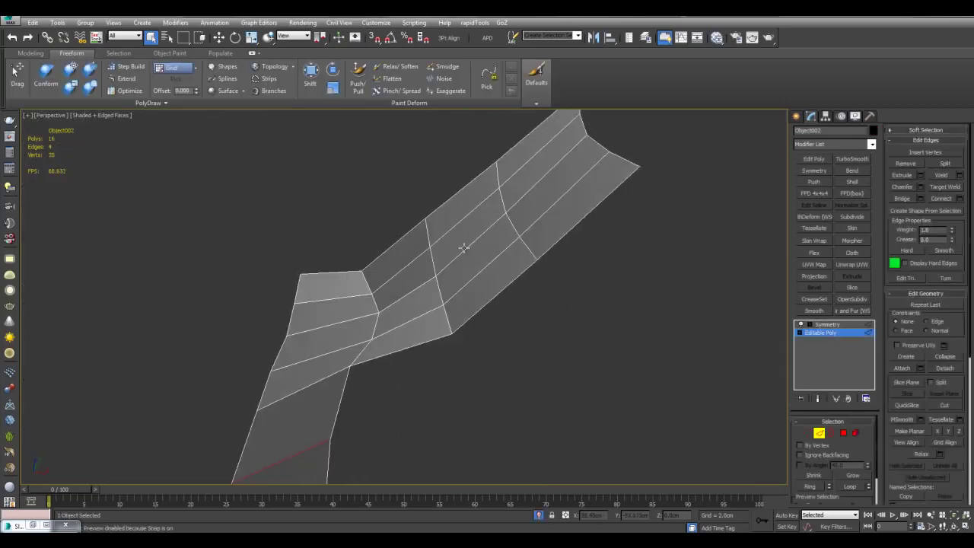
drag(463, 207, 479, 289)
key(alt+l)
scroll(478, 287, down, 3)
alt+middle_drag(525, 287, 587, 282)
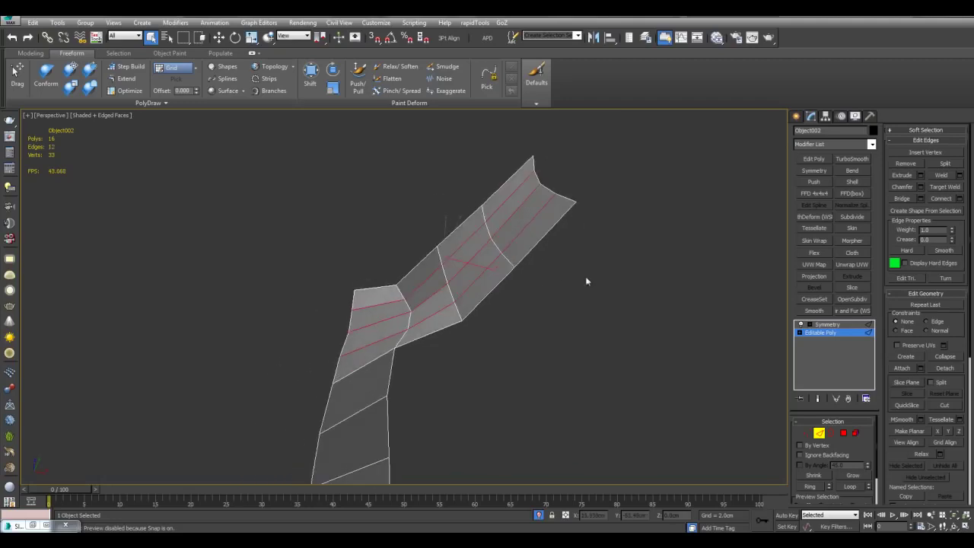
key(ctrl+BackSpace)
middle_drag(632, 339, 537, 244)
key(2)
key(alt+q)
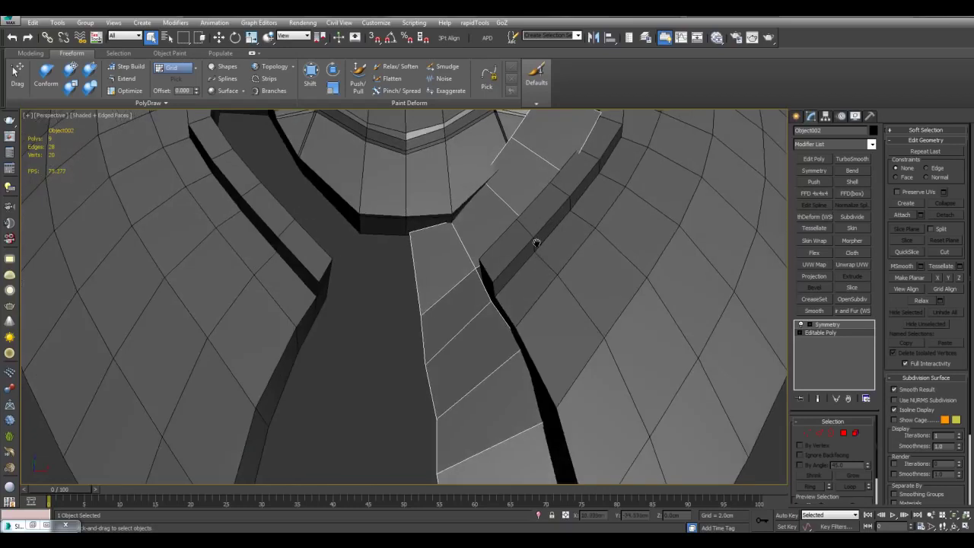
Step: Snap the strip's inner corner vertex to the front panel's lower centre vertex
scroll(434, 263, up, 3)
key(1)
click(405, 294)
key(w)
mouse_move(410, 311)
alt+middle_down()
mouse_move(452, 292)
mouse_move(450, 326)
alt+middle_up()
scroll(450, 326, up, 3)
click(449, 326)
key(s)
click(428, 310)
drag(407, 275, 411, 275)
alt+middle_drag(554, 280, 517, 289)
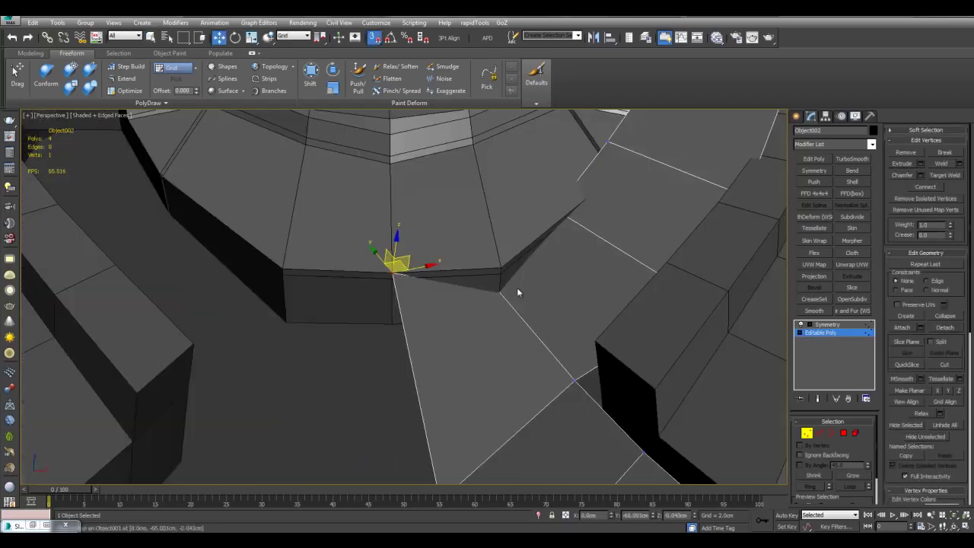
Step: Snap the strip's second inner vertex to the front panel's lower side corner
scroll(508, 302, up, 3)
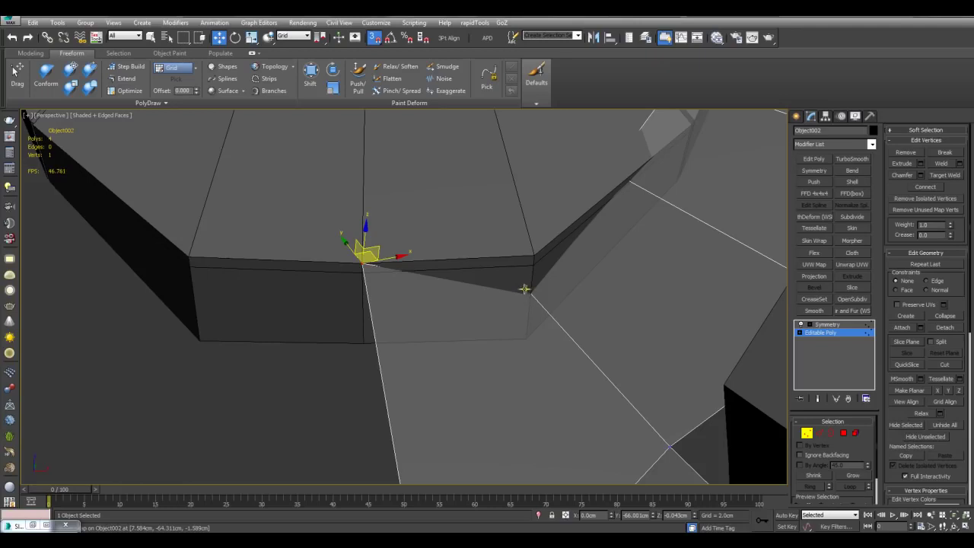
drag(527, 289, 532, 265)
middle_drag(636, 198, 519, 260)
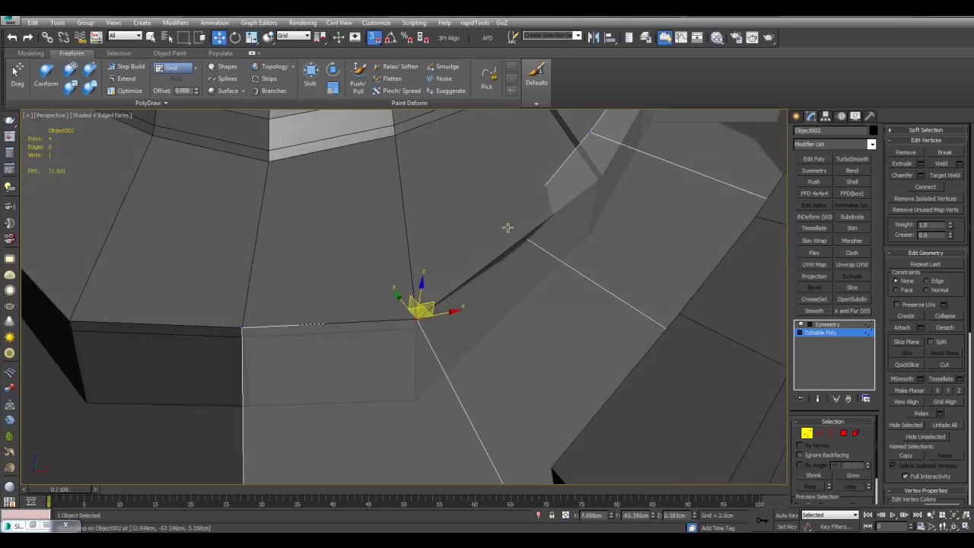
Step: Enable Edge/Segment snapping and snap the strip's next inner vertex onto the front panel's sloping side edge
right_click(378, 39)
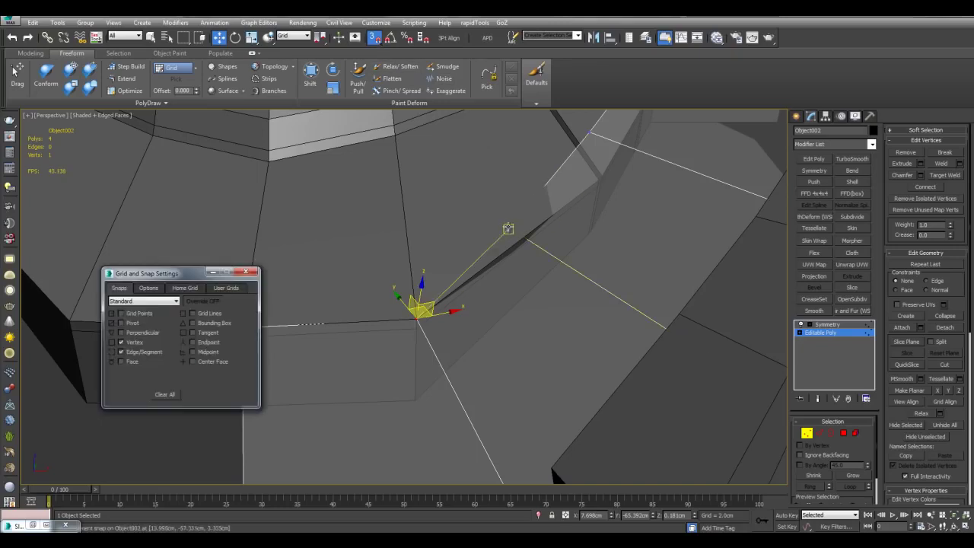
click(509, 228)
drag(523, 238, 523, 238)
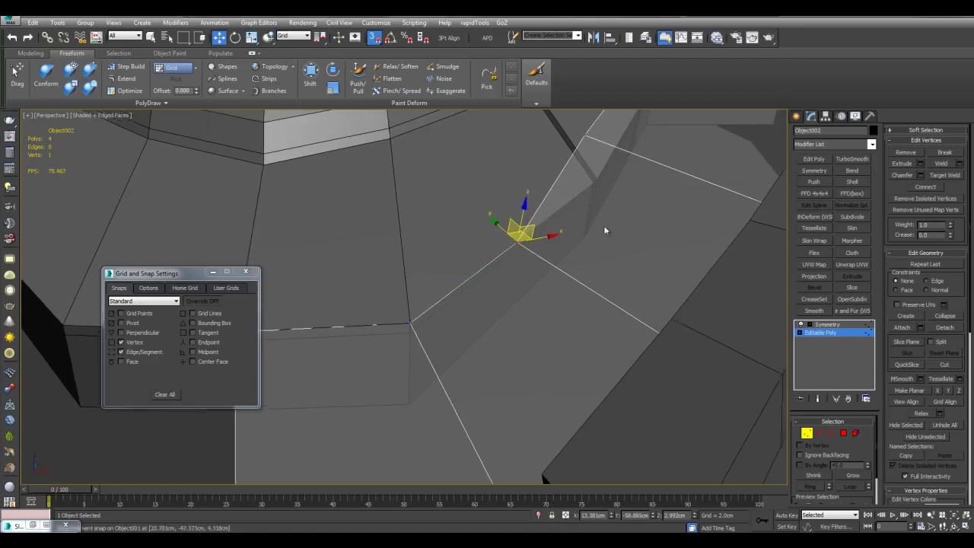
Step: Snap the strip's remaining inner vertices to the front panel's side edges up to the panel's upper corner
middle_drag(604, 227, 556, 251)
scroll(557, 251, up, 4)
middle_drag(457, 256, 514, 229)
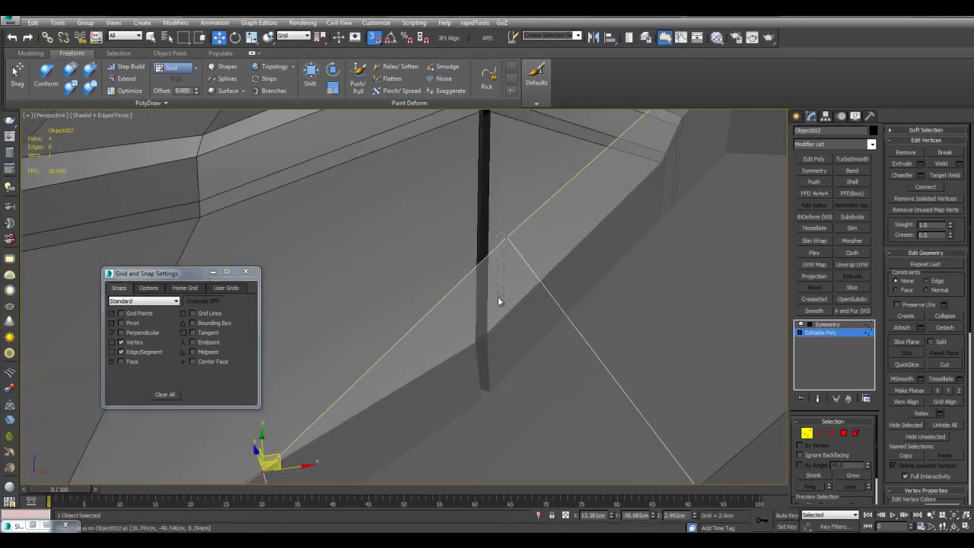
drag(509, 241, 491, 334)
alt+middle_drag(491, 334, 480, 268)
drag(536, 196, 557, 226)
alt+middle_drag(600, 272, 533, 227)
scroll(563, 266, up, 2)
scroll(534, 226, down, 2)
click(535, 207)
scroll(533, 209, down, 3)
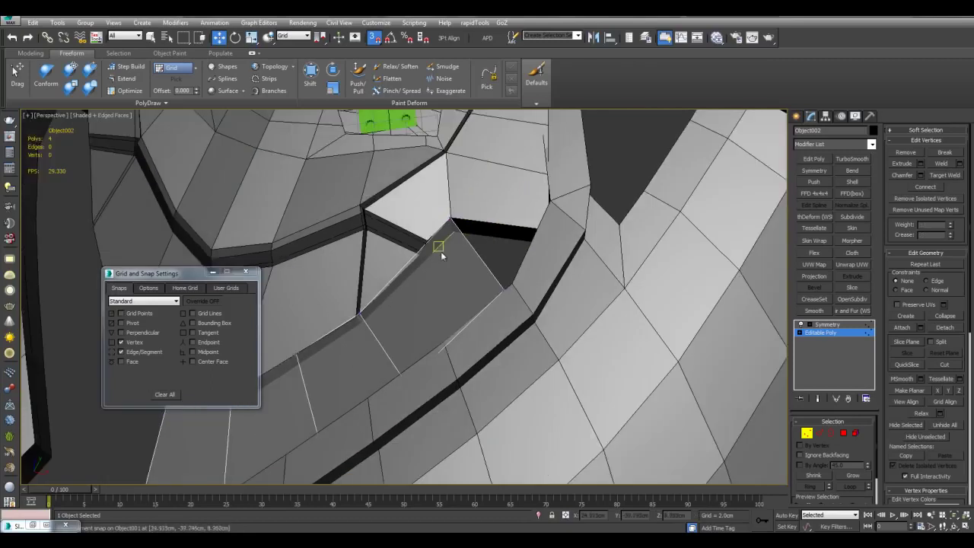
Step: Add a lengthwise edge loop to the strip and extend an edge at its upper end into a new polygon
scroll(494, 247, up, 1)
key(s)
key(alt+shift+w)
scroll(477, 213, up, 2)
key(2)
drag(490, 236, 551, 229)
click(474, 241)
Step: Disable Edge/Segment snapping and snap the new polygon's free vertices to the main panel's corner and the strip's outer corner
click(145, 353)
alt+middle_drag(520, 268, 525, 251)
scroll(524, 251, up, 2)
key(1)
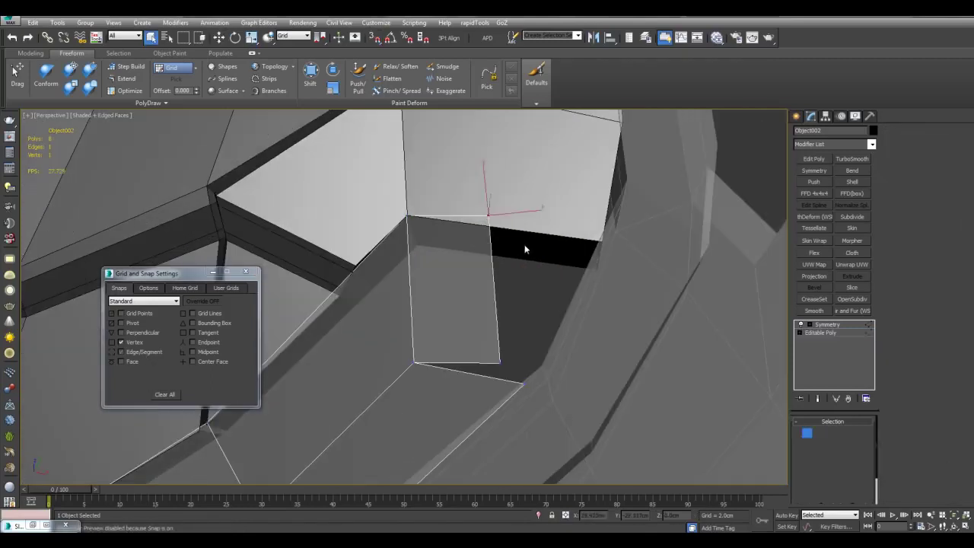
key(s)
drag(490, 216, 608, 250)
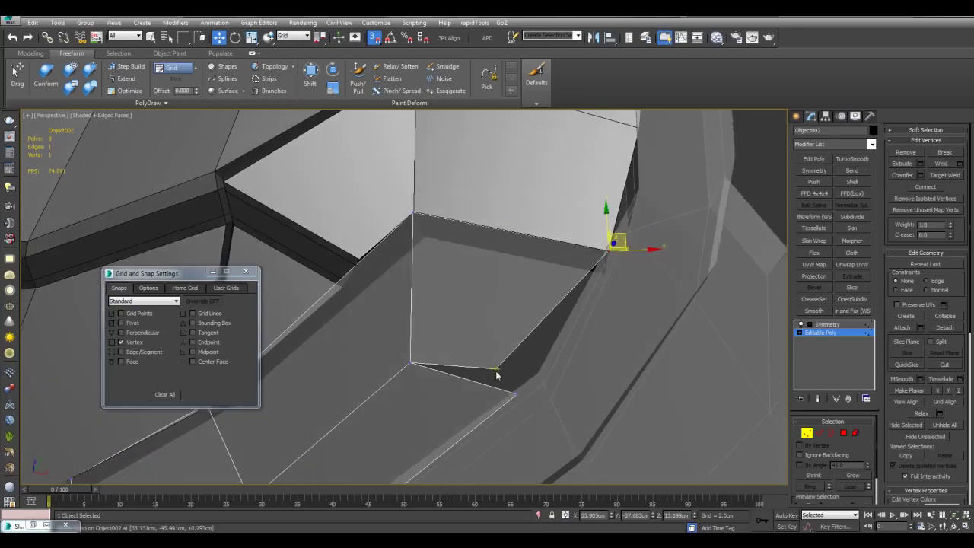
drag(514, 392, 516, 392)
key(s)
scroll(505, 305, down, 3)
alt+middle_drag(563, 358, 634, 233)
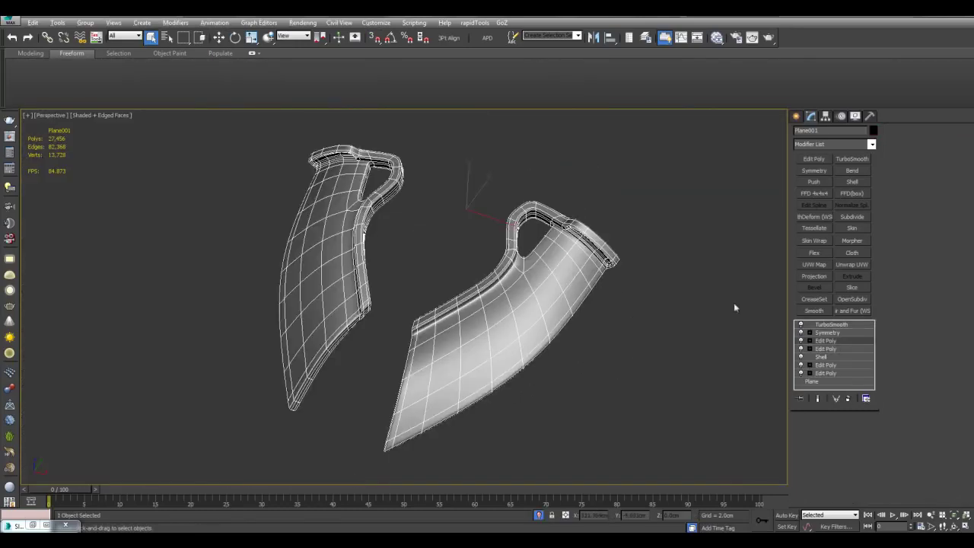
Step: Scale a copy of the border of the wing opening's detached wall inward and cap the remaining hole
click(452, 236)
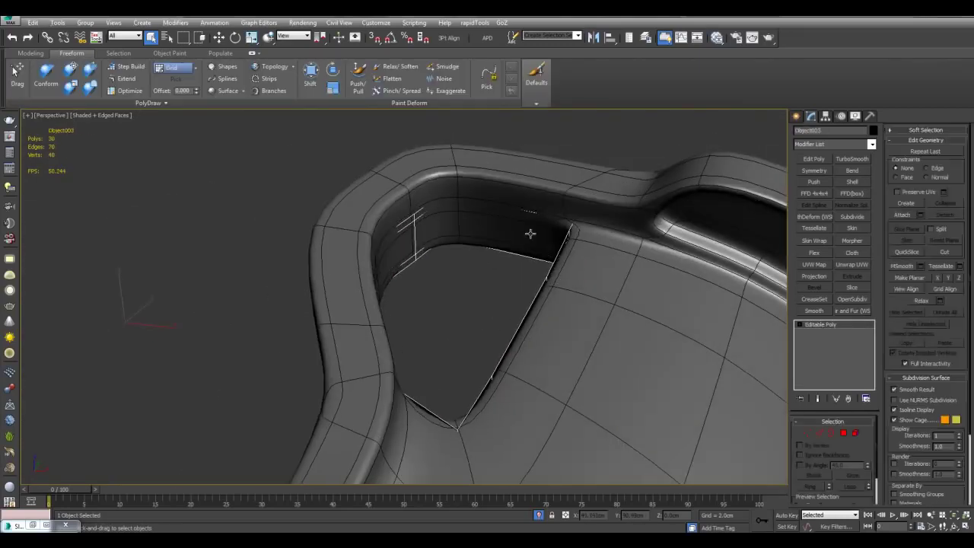
middle_drag(531, 293, 504, 274)
key(r)
shift+drag(469, 273, 454, 282)
key(3)
alt+middle_drag(453, 282, 480, 270)
key(alt+p)
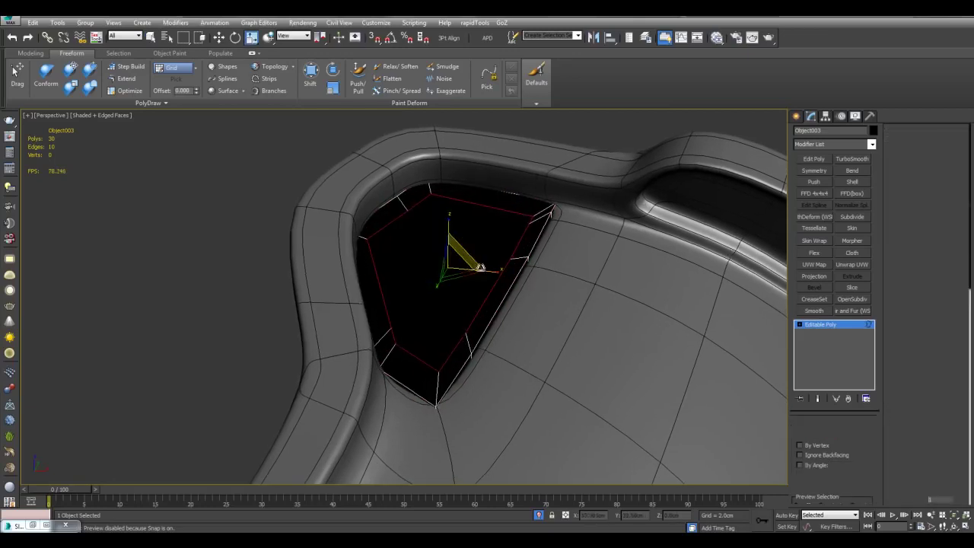
key(4)
key(q)
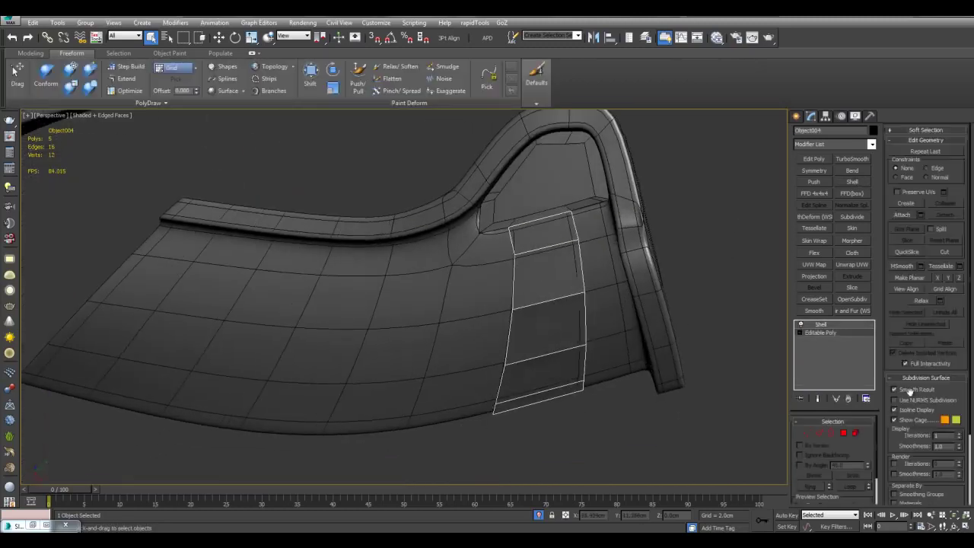
Step: Add lengthwise edge loops to the band across the wing and adjust their vertices using the Edge constraint
key(1)
alt+middle_drag(604, 363, 549, 343)
key(ctrl+shift+q)
click(501, 203)
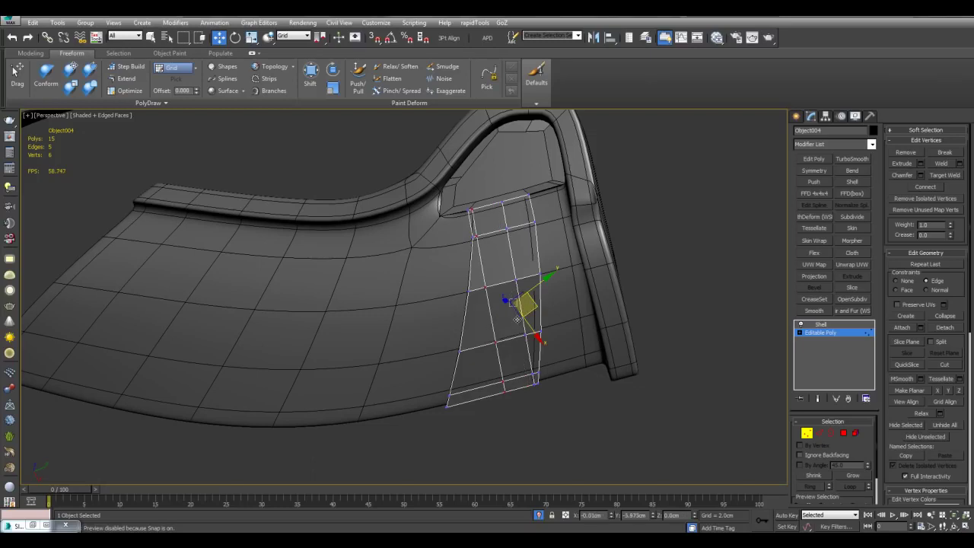
key(4)
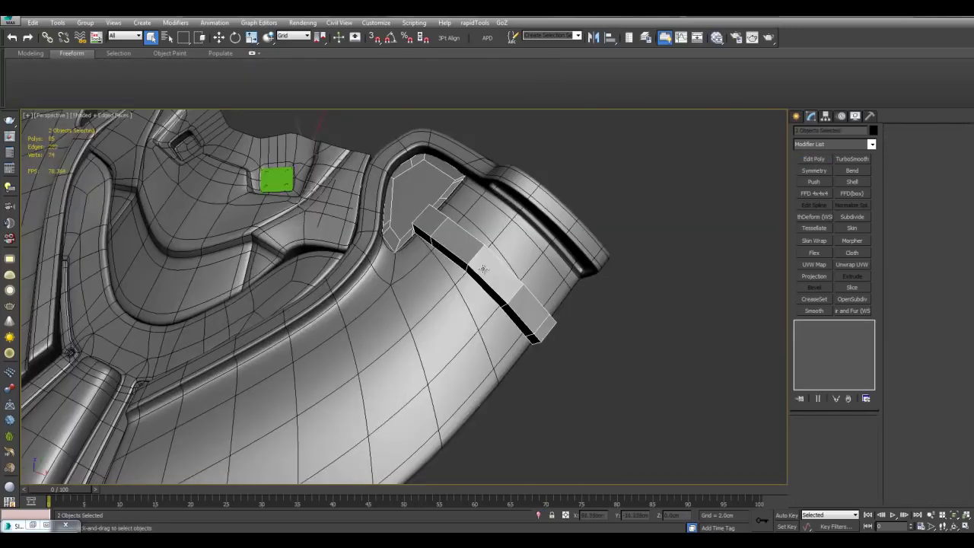
Step: Isolate the band and the wing opening's fill plate, and cut a rectangle into the plate matching the band's end
key(alt+q)
alt+middle_drag(483, 269, 511, 280)
click(297, 298)
key(1)
key(alt+x)
scroll(539, 278, up, 5)
key(alt+c)
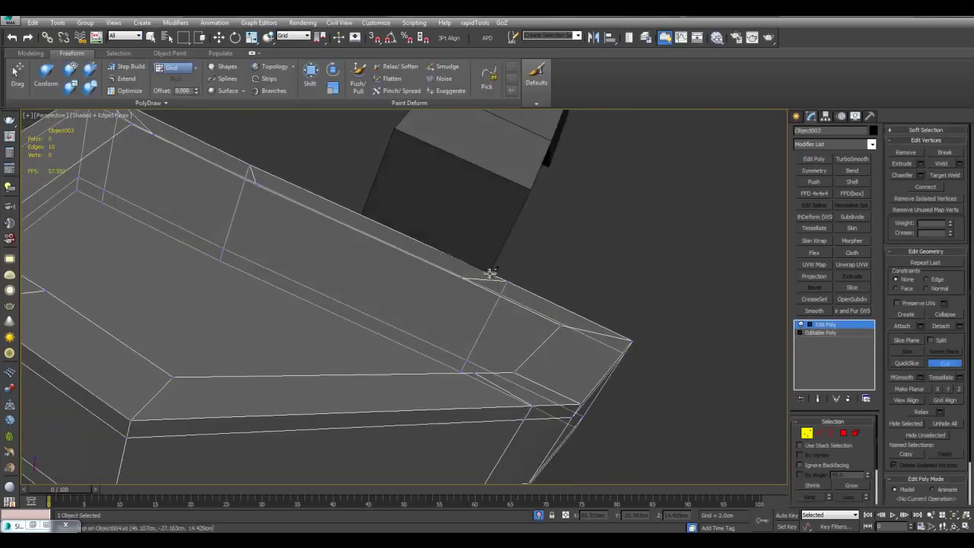
click(487, 275)
click(451, 354)
click(313, 286)
click(361, 217)
right_click(365, 216)
right_click(434, 208)
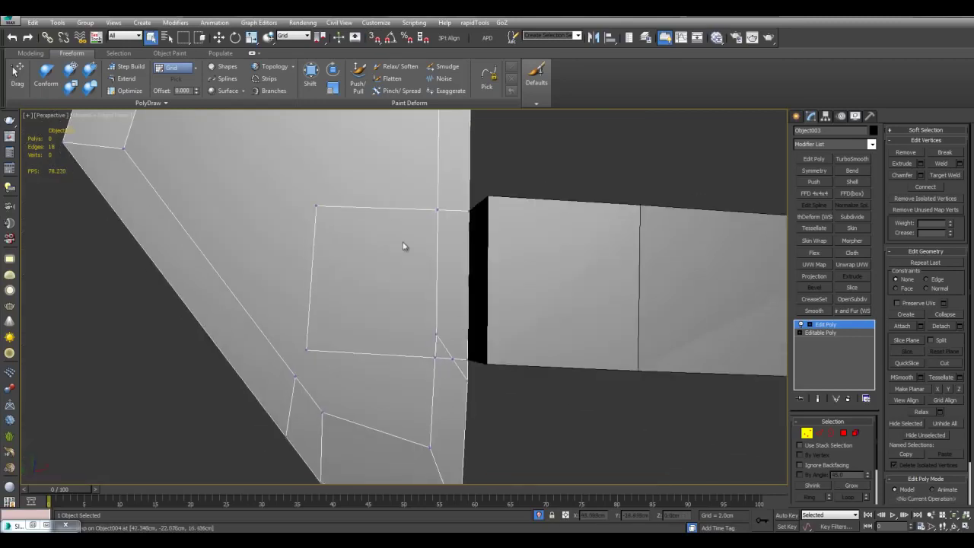
Step: Extrude the cut rectangle's faces into a block in line with the band and add an edge loop near its free end
key(2)
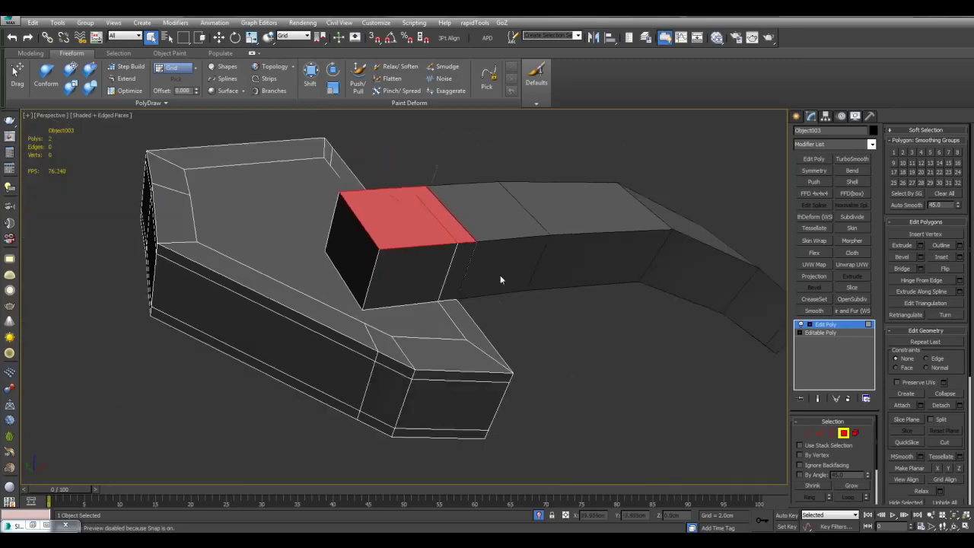
key(4)
alt+middle_drag(501, 279, 587, 250)
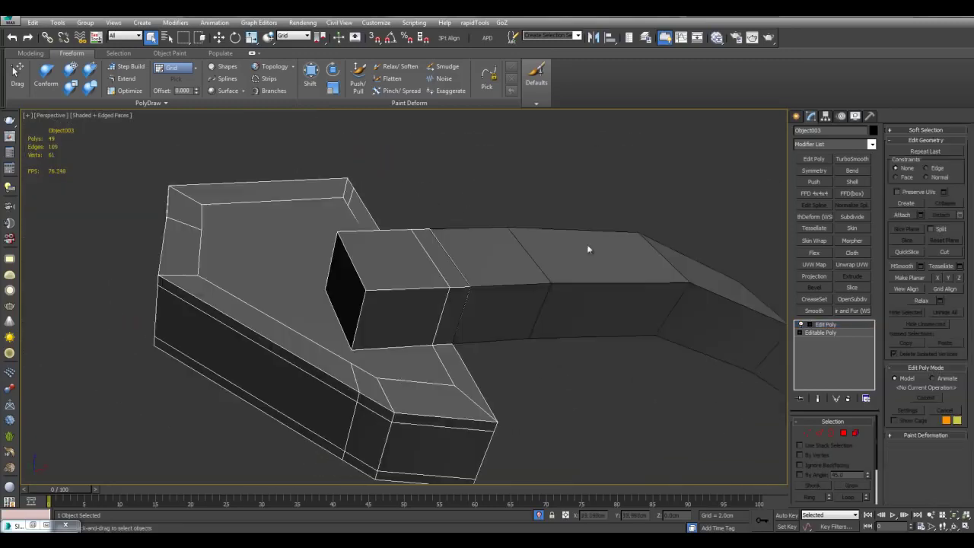
scroll(509, 286, up, 3)
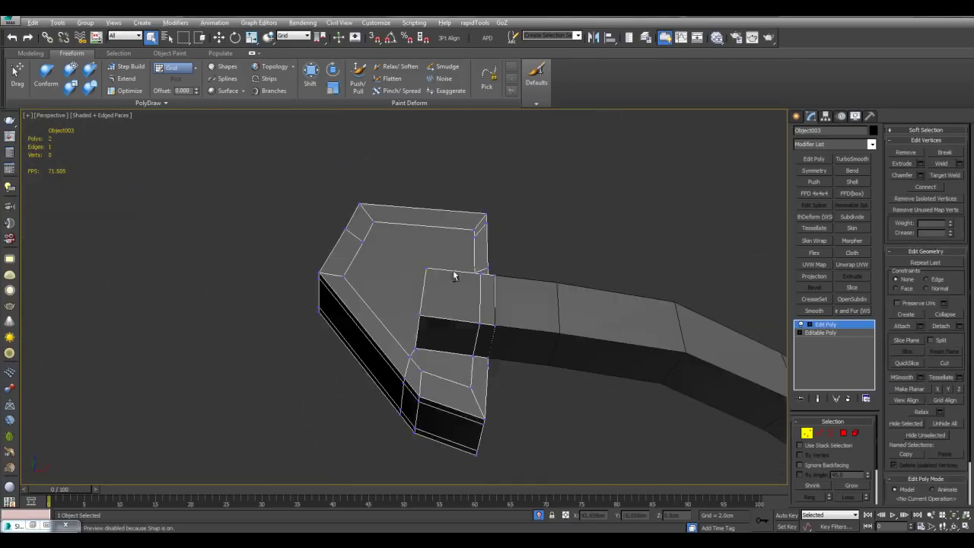
click(445, 314)
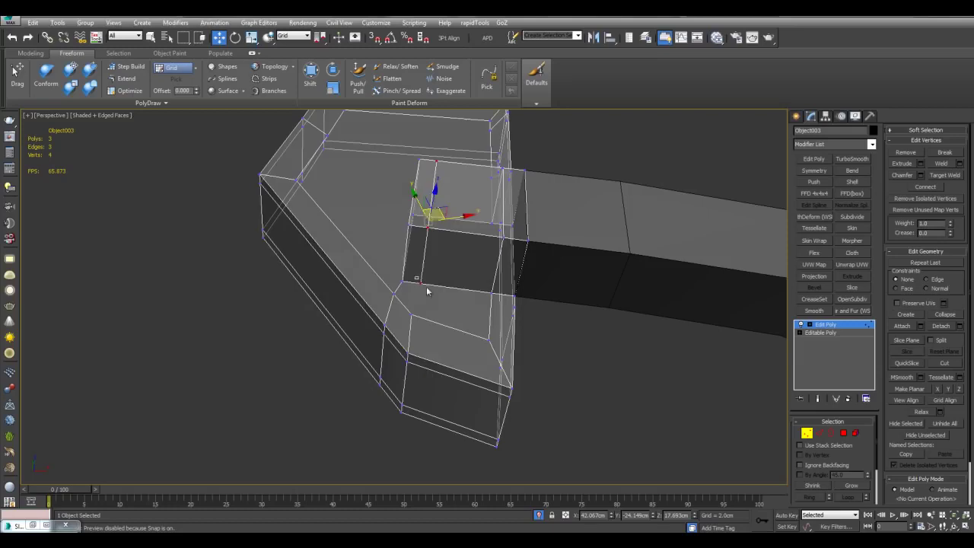
click(426, 286)
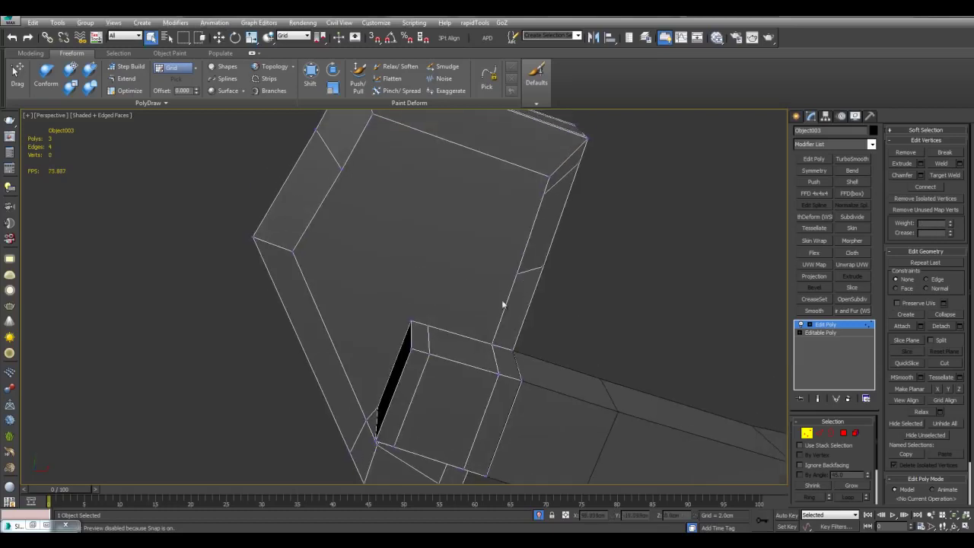
Step: Cut edges from the block to the plate's two upper inner corners with snapping on, and remove the redundant edge
middle_drag(502, 302, 524, 303)
key(s)
click(429, 350)
click(375, 140)
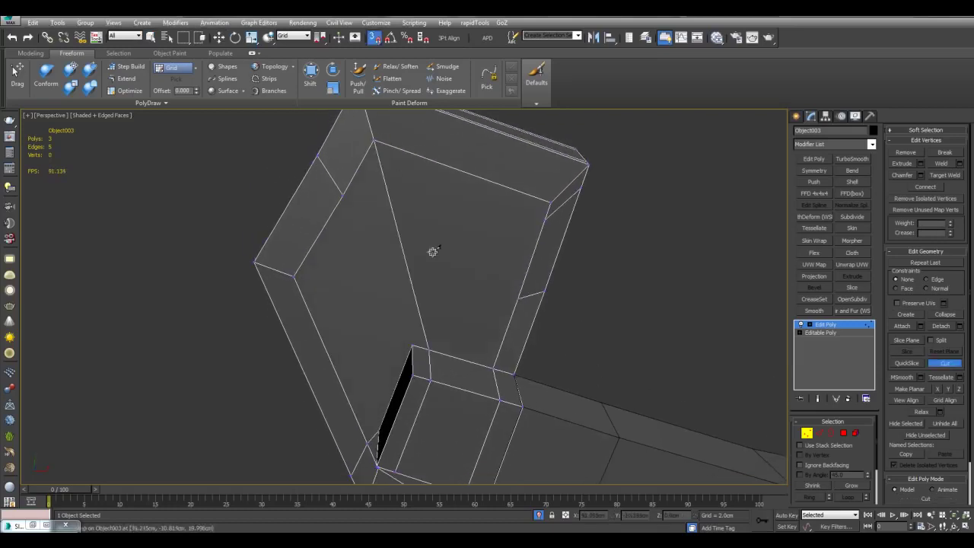
click(374, 140)
right_click(548, 204)
key(2)
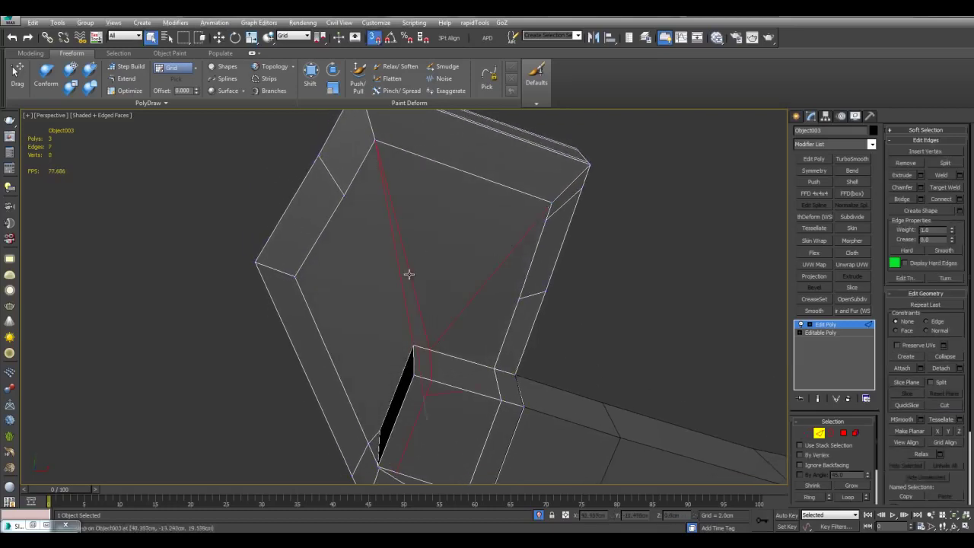
click(409, 274)
key(BackSpace)
Step: Cut an edge across the plate face, joining the vertices on its two opposite inner borders
middle_drag(498, 286, 504, 285)
key(1)
key(alt+c)
click(523, 298)
click(348, 194)
right_click(389, 202)
Step: Slide the cross cut's intersection vertex along its edge using the Edge constraint, with snapping off
alt+middle_drag(442, 203, 506, 221)
click(499, 201)
key(w)
key(shift+x)
key(s)
drag(508, 188, 491, 191)
key(shift+x)
key(q)
scroll(594, 236, down, 4)
middle_drag(620, 246, 613, 211)
key(1)
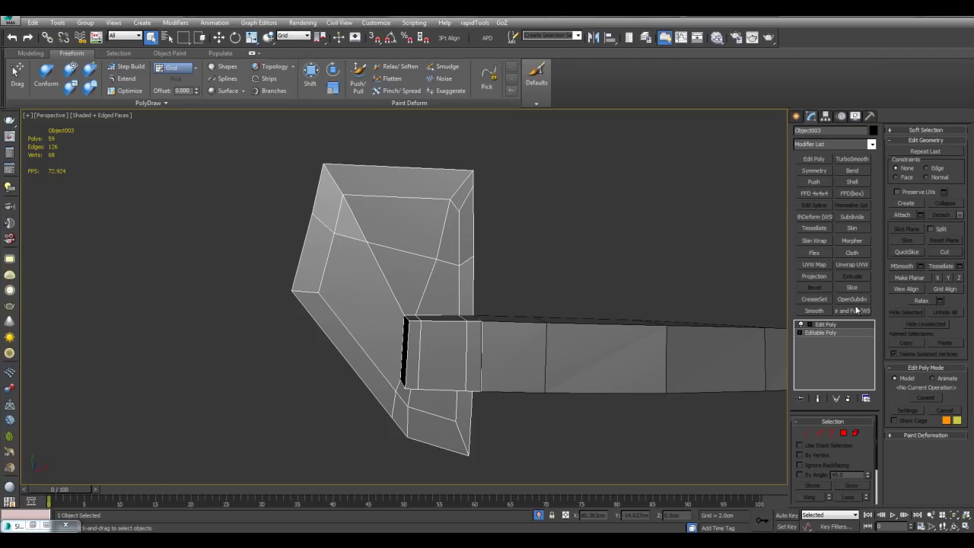
Step: Add OpenSubdiv to the plate with a CreaseSet modifier beneath it, and select edges by face angle 90 ±45
click(853, 300)
click(836, 333)
click(815, 300)
key(2)
scroll(843, 495, down, 1)
click(834, 480)
alt+middle_drag(638, 431, 620, 342)
key(alt+x)
scroll(528, 354, up, 2)
alt+middle_drag(525, 335, 541, 366)
key(alt+x)
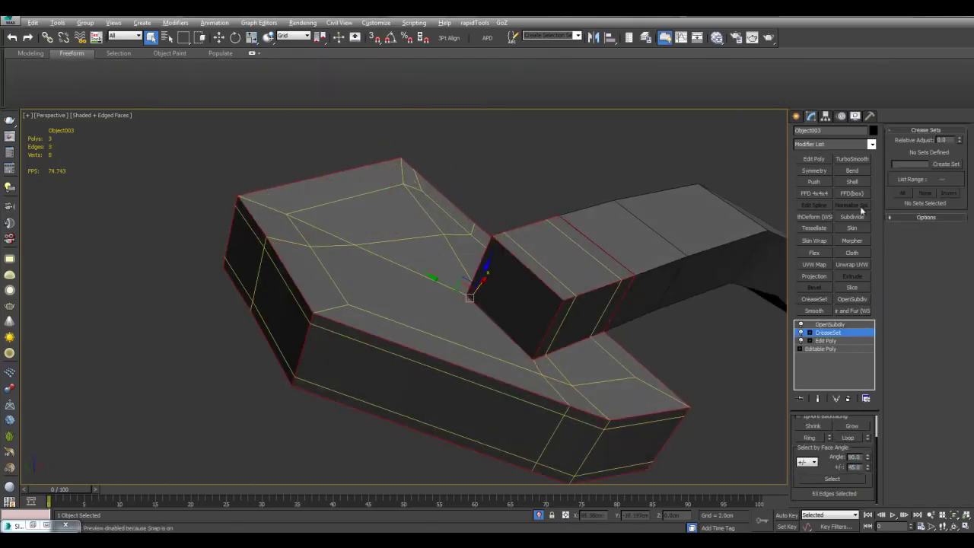
Step: Create a crease set of 0.2 from the selected edges and check the subdivided plate without edge display
click(941, 166)
key(2)
middle_drag(677, 256, 683, 262)
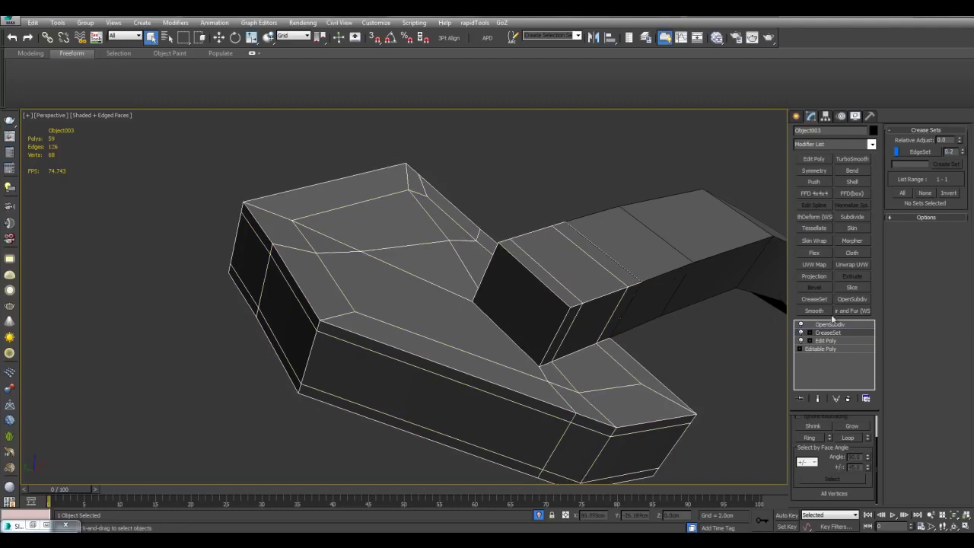
click(832, 324)
key(F4)
mouse_move(723, 316)
alt+middle_down()
mouse_move(675, 360)
mouse_move(659, 212)
alt+middle_up()
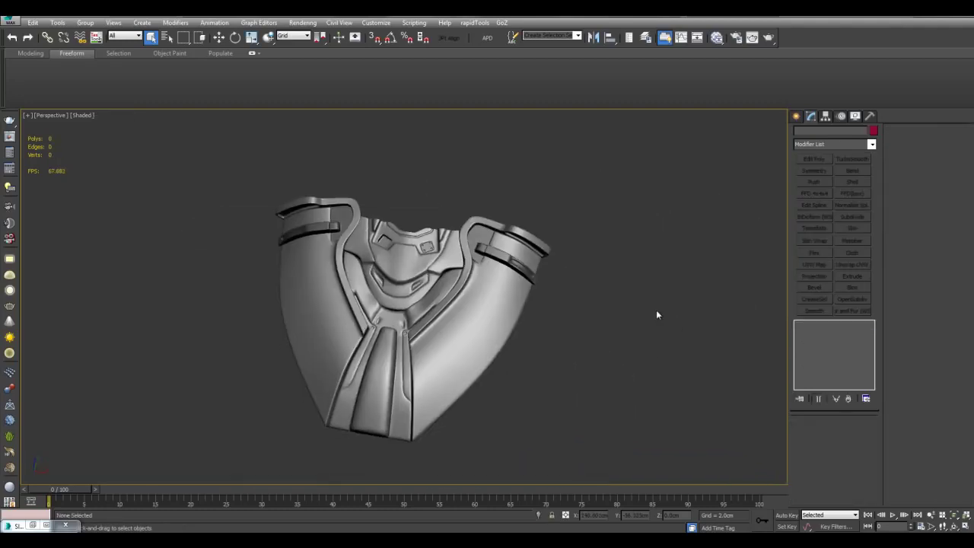
alt+middle_drag(658, 314, 633, 269)
scroll(566, 250, up, 8)
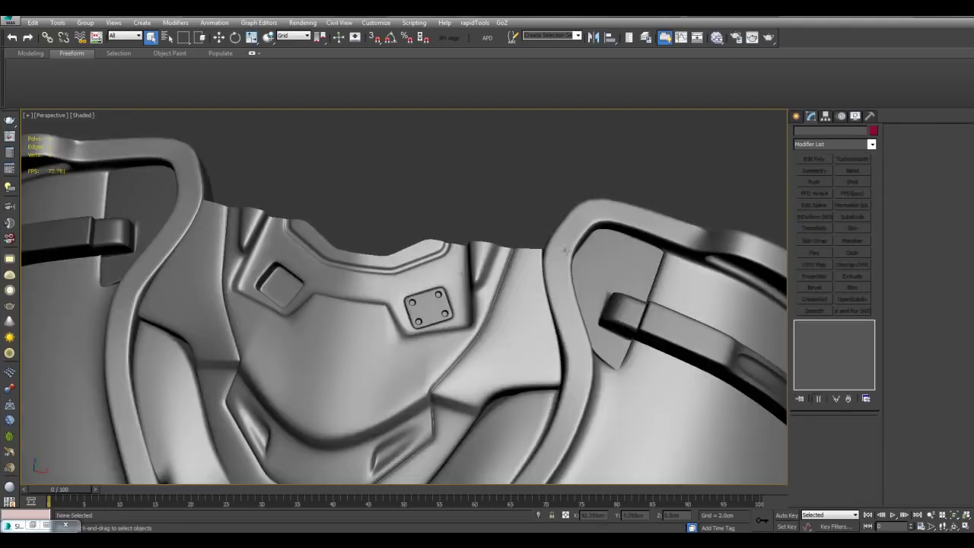
Step: Remove the TurboSmooth modifier from the small four-hole plate on the central panel
key(F4)
middle_drag(438, 312, 527, 301)
scroll(528, 300, up, 5)
click(659, 328)
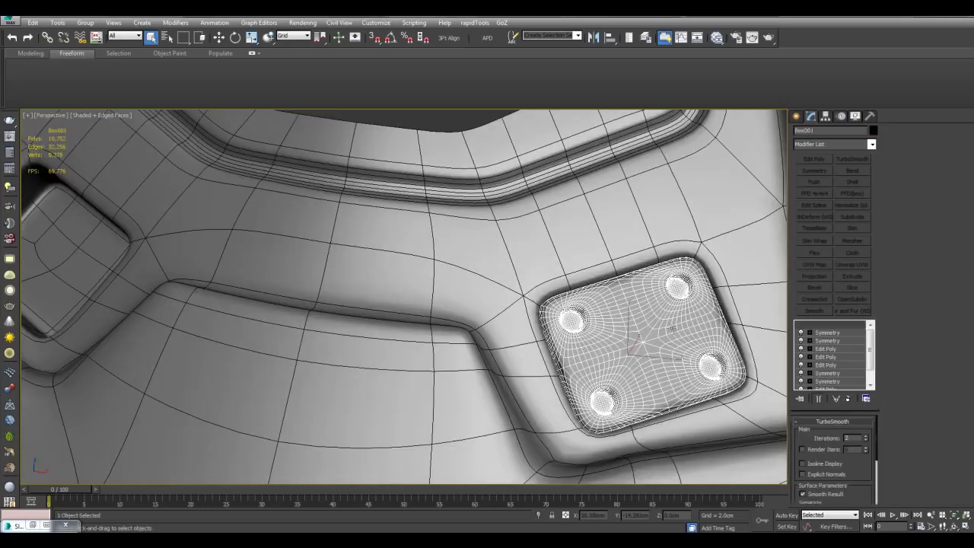
right_click(825, 325)
click(853, 113)
scroll(742, 239, down, 7)
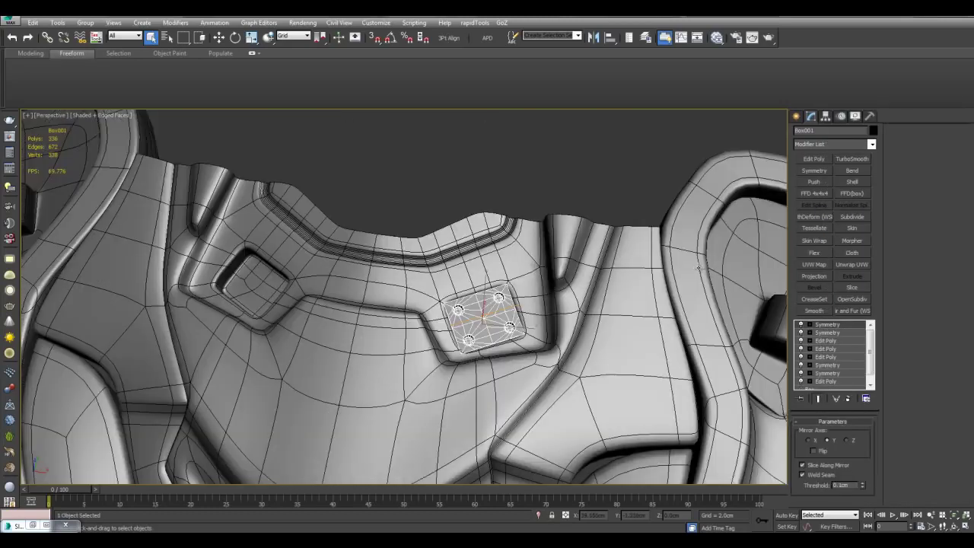
Step: Add a Symmetry modifier to the isolated four-hole plate and move its mirror plane sideways to produce a separate copy
click(829, 169)
key(alt+q)
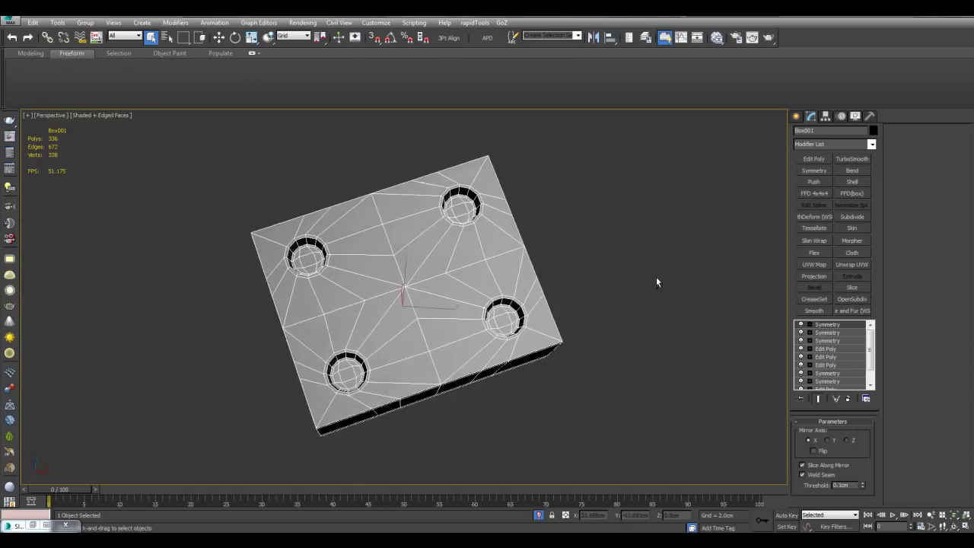
scroll(534, 306, down, 5)
alt+middle_drag(534, 308, 555, 320)
middle_drag(556, 319, 598, 320)
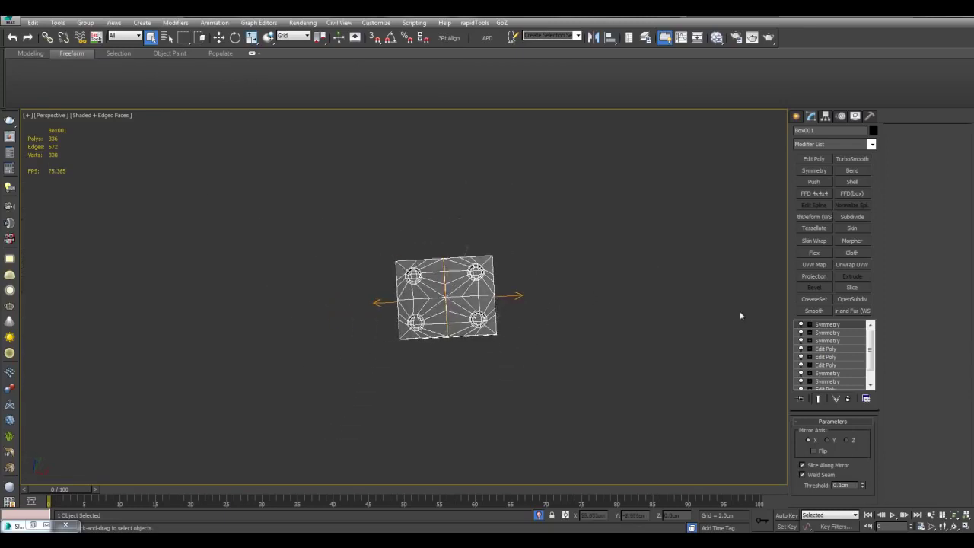
click(824, 332)
key(w)
drag(463, 292, 401, 294)
alt+middle_drag(412, 295, 522, 288)
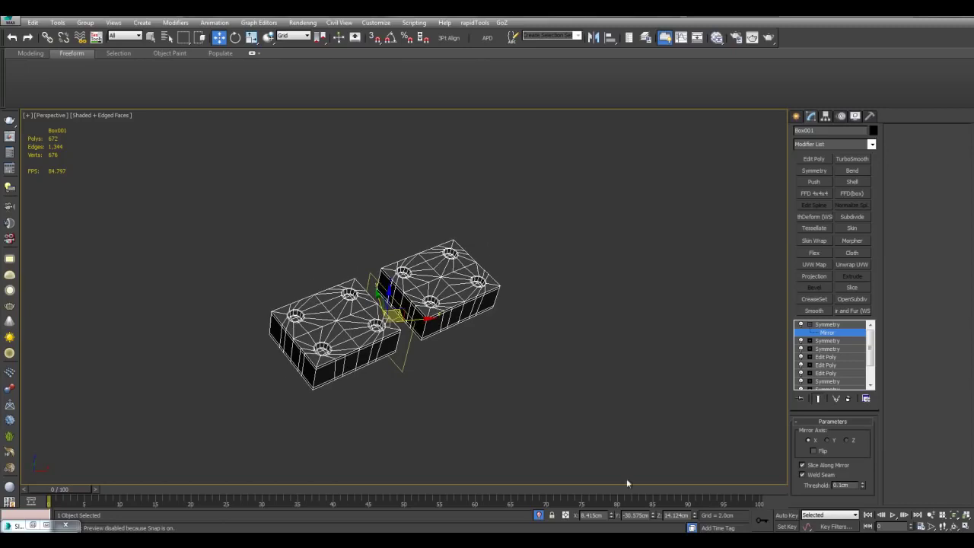
Step: Set the mirror plane's X position to 0 and compare the copy with the empty recess on the full model
right_click(612, 517)
scroll(550, 350, down, 4)
key(1)
key(alt+q)
alt+middle_drag(554, 349, 572, 332)
scroll(560, 336, down, 4)
scroll(415, 292, up, 5)
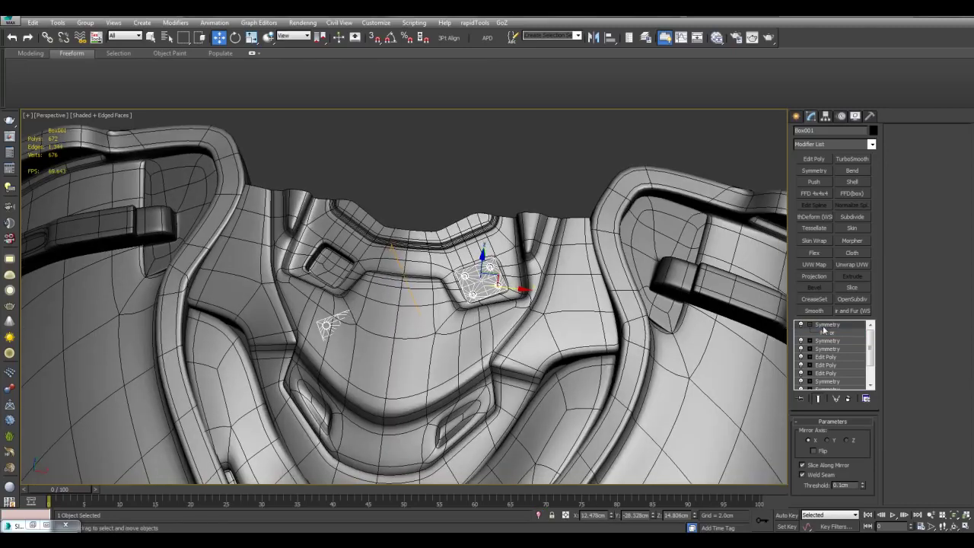
scroll(715, 314, up, 3)
click(827, 333)
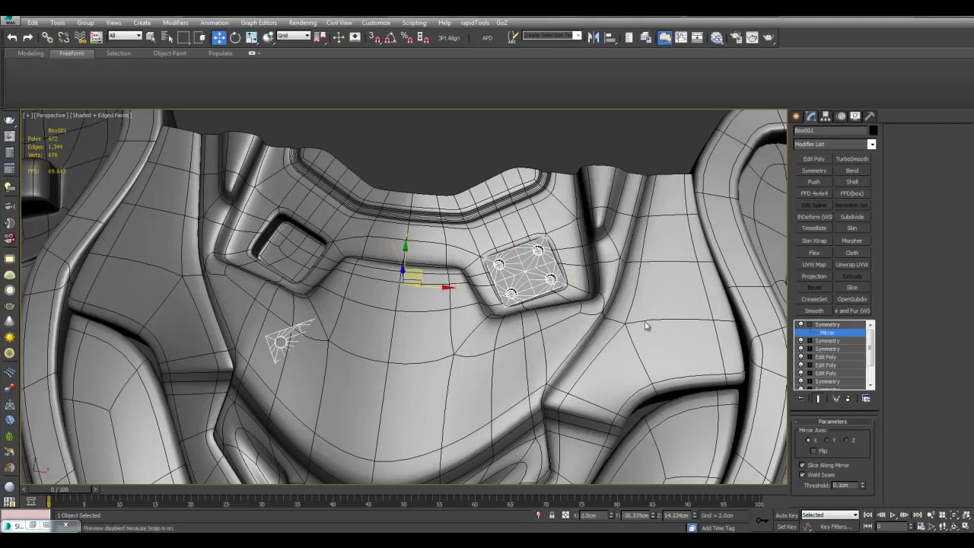
Step: Switch the reference coordinate system to Local for the four-hole plate's mirror plane
key(alt+q)
click(293, 36)
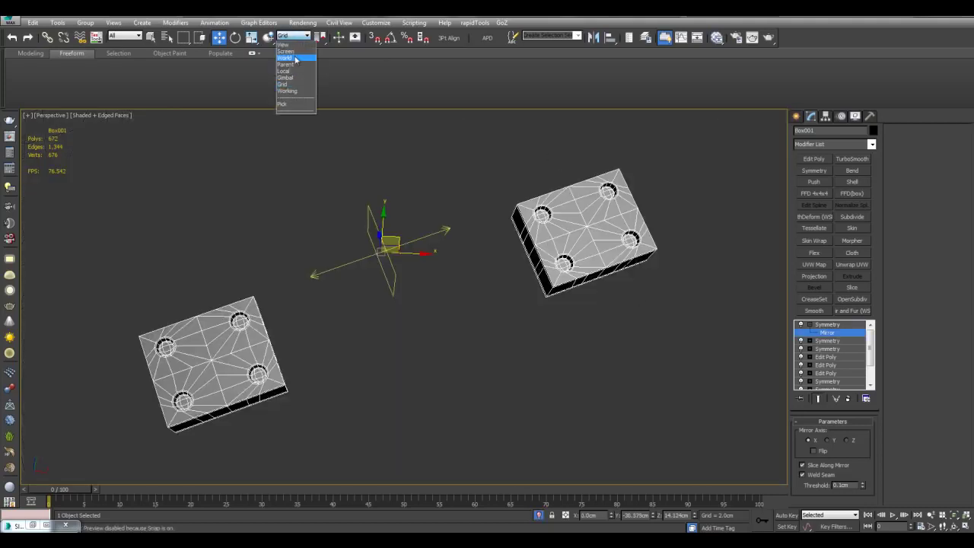
click(293, 77)
middle_drag(403, 194, 476, 218)
key(alt+q)
scroll(441, 200, down, 3)
Step: Align the mirror plane to the central panel's pivot point, matching position and orientation on X, Y and Z
key(alt+a)
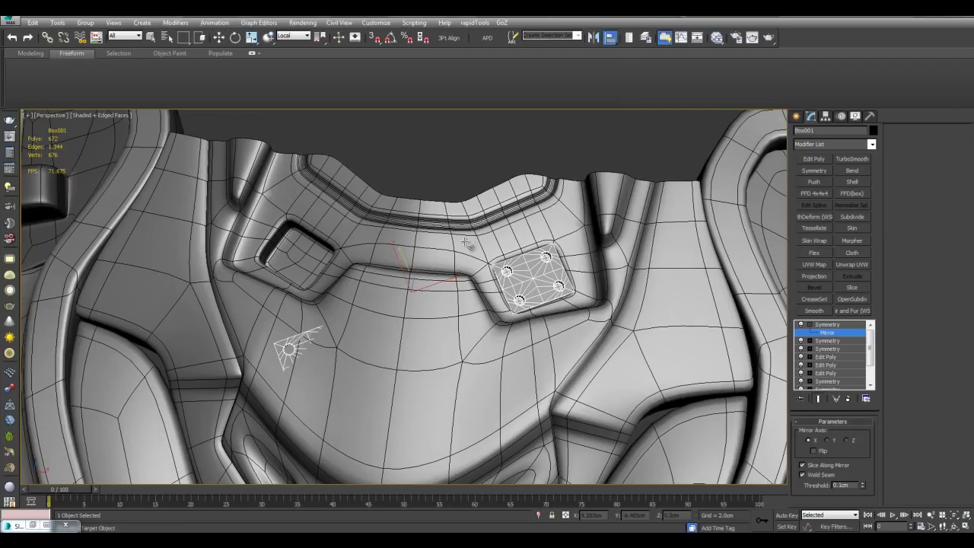
click(467, 244)
drag(488, 183, 338, 148)
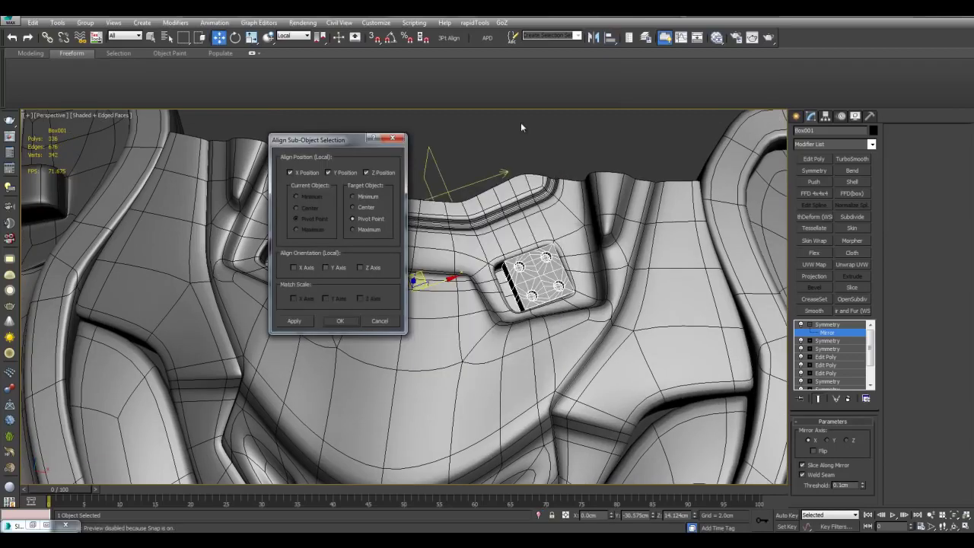
click(294, 268)
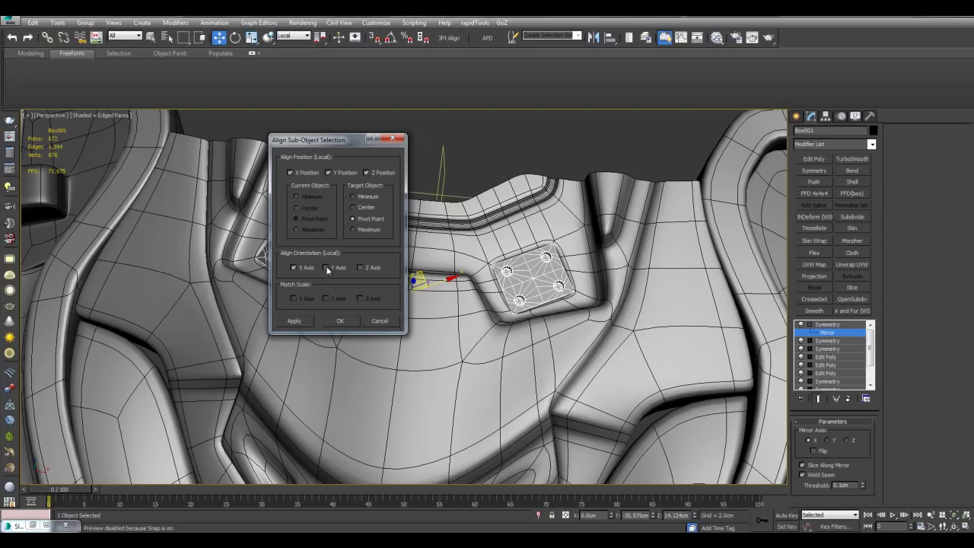
click(359, 269)
drag(358, 139, 674, 183)
click(659, 365)
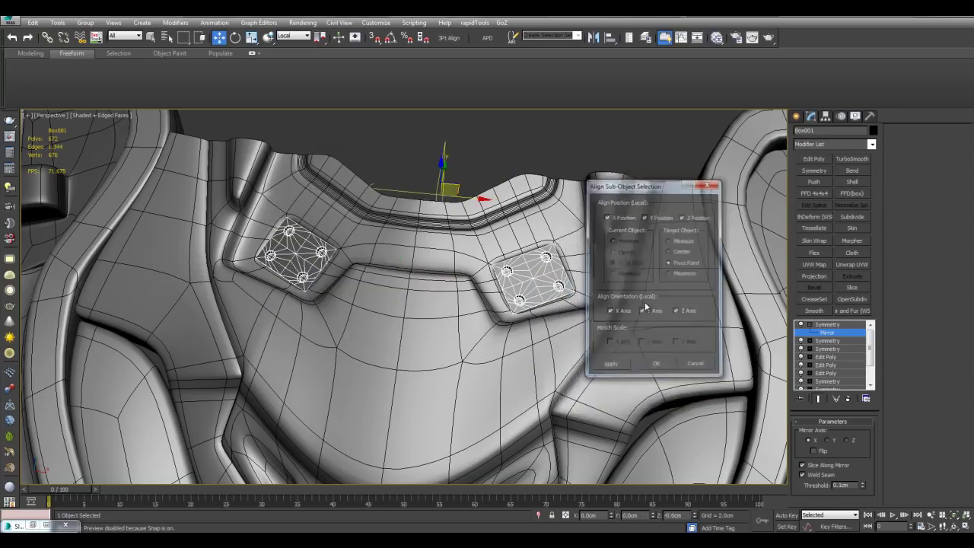
Step: Add TurboSmooth with 2 iterations above the plate's Symmetry modifier and deselect the plates
scroll(394, 278, down, 5)
scroll(395, 285, up, 5)
key(1)
key(q)
alt+middle_drag(293, 223, 498, 248)
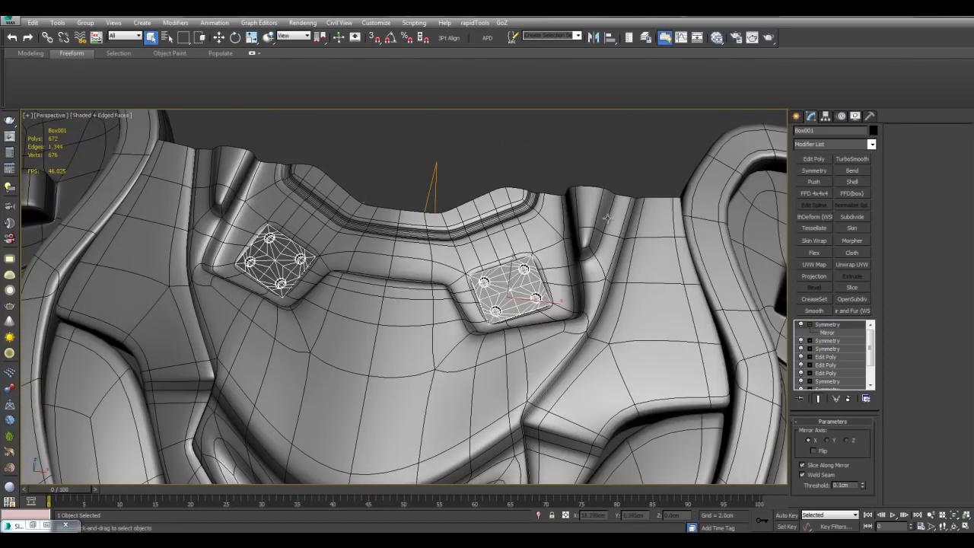
click(851, 158)
key(F4)
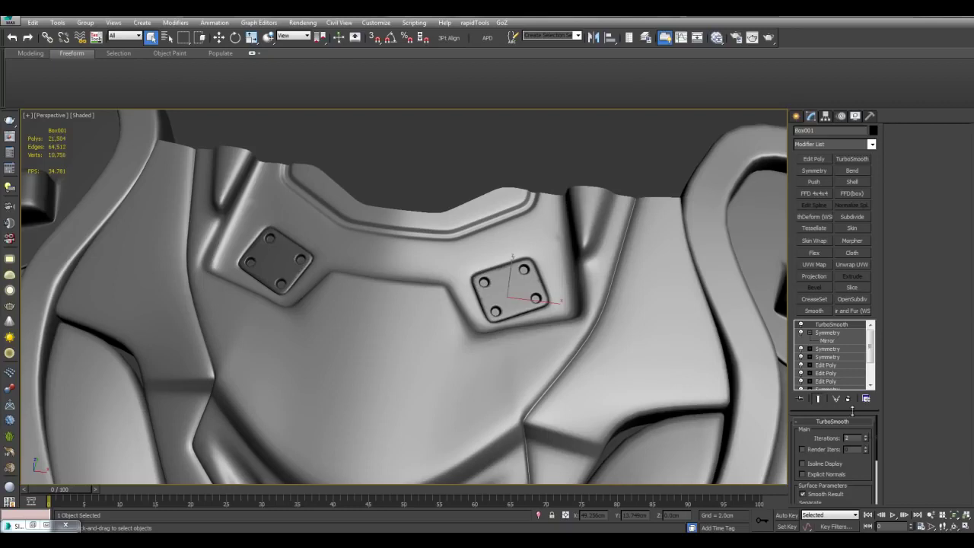
scroll(601, 320, down, 8)
click(601, 320)
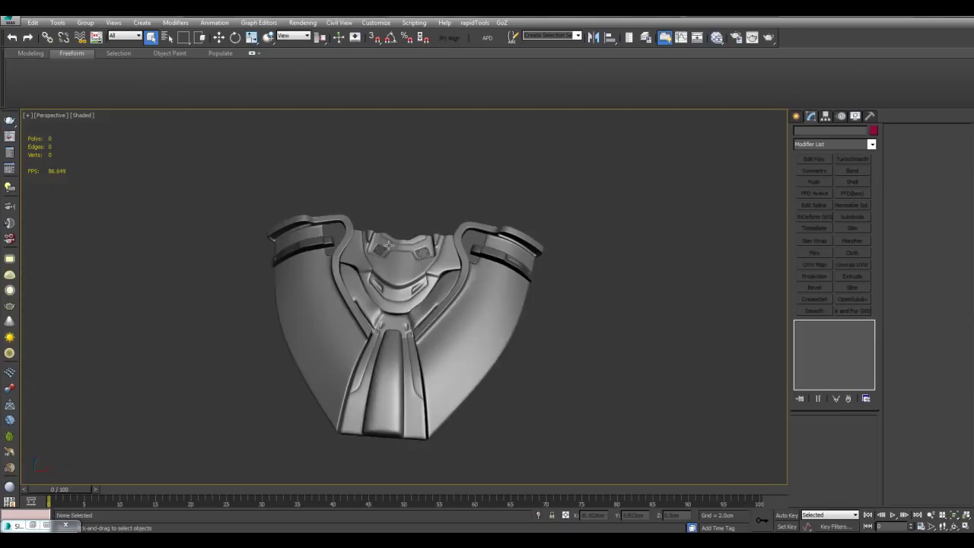
Step: Examine the mirrored plates and wing bands across the whole model, with and without edge display
scroll(581, 327, up, 10)
key(F4)
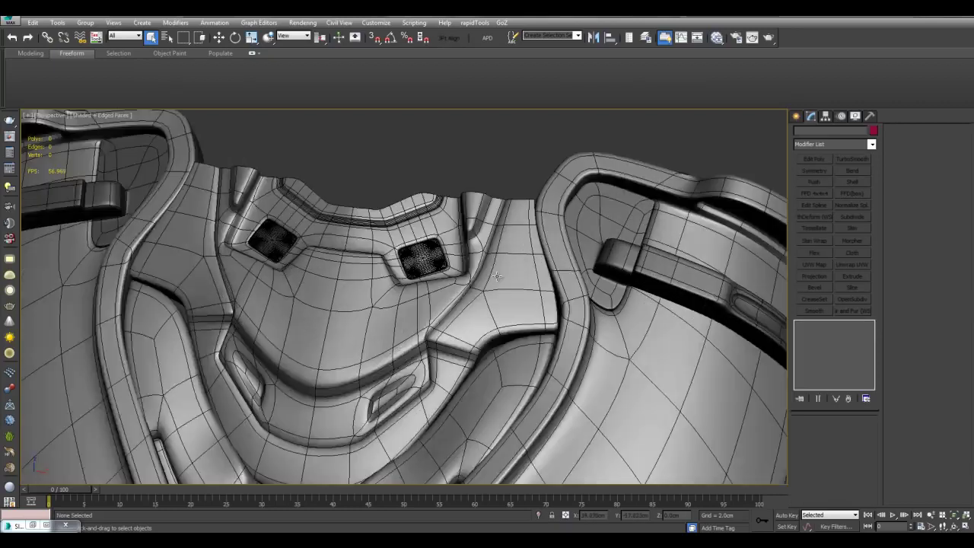
scroll(461, 236, down, 6)
click(535, 259)
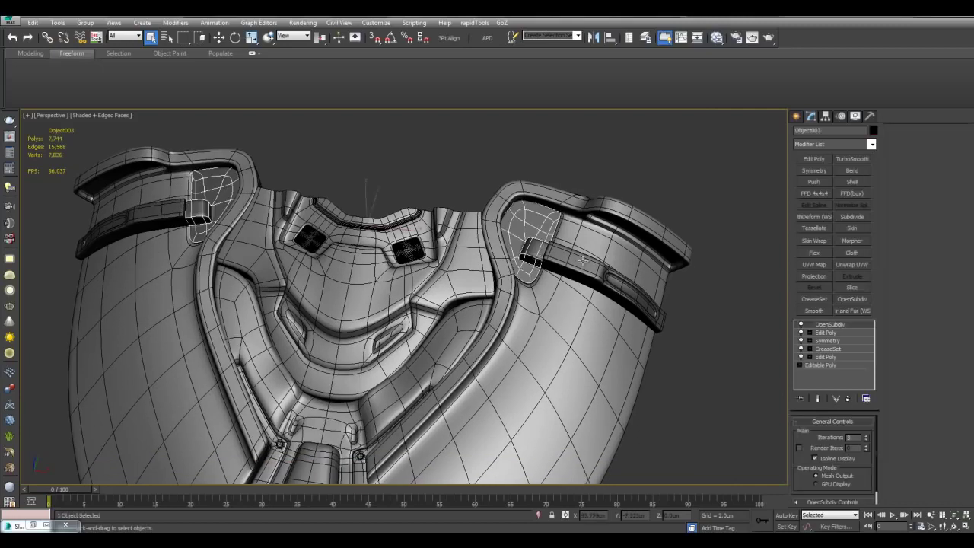
click(585, 262)
scroll(600, 285, down, 3)
key(F4)
middle_drag(612, 339, 673, 319)
click(658, 285)
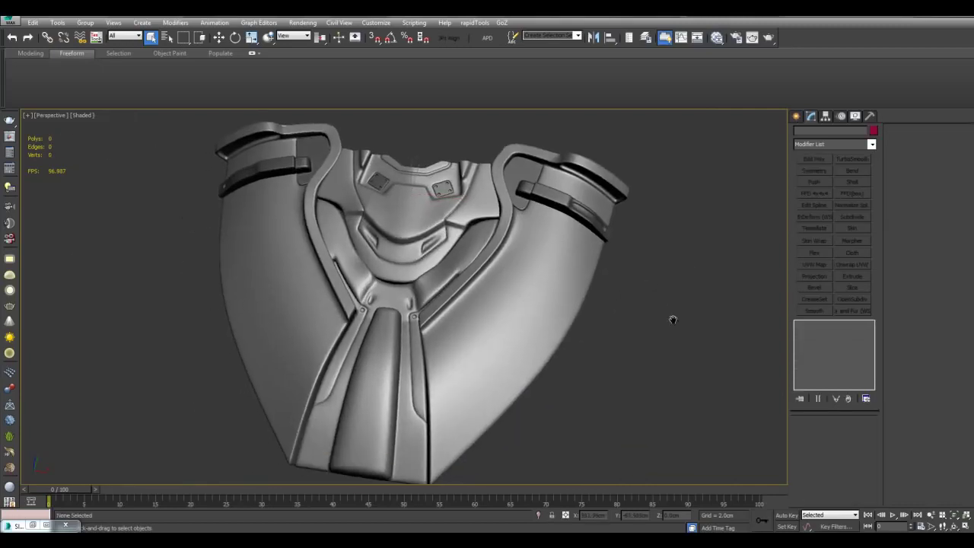